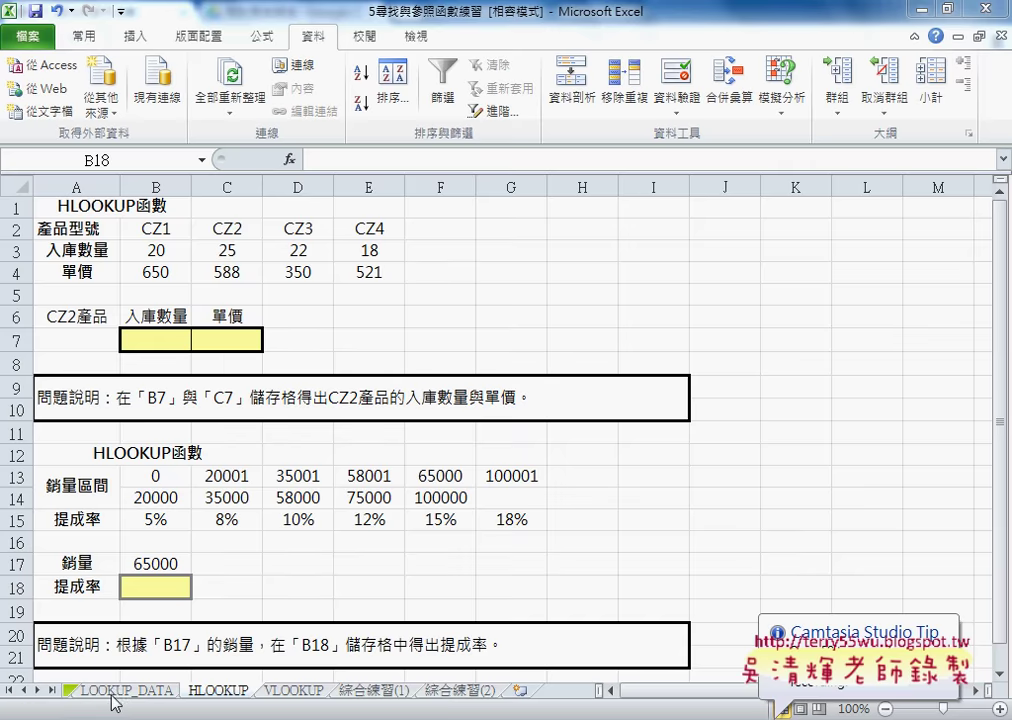
Review the LOOKUP介面 query form and the LOOKUP_DATA employee table.
{"action": "left_click", "coordinate": [113, 692]}
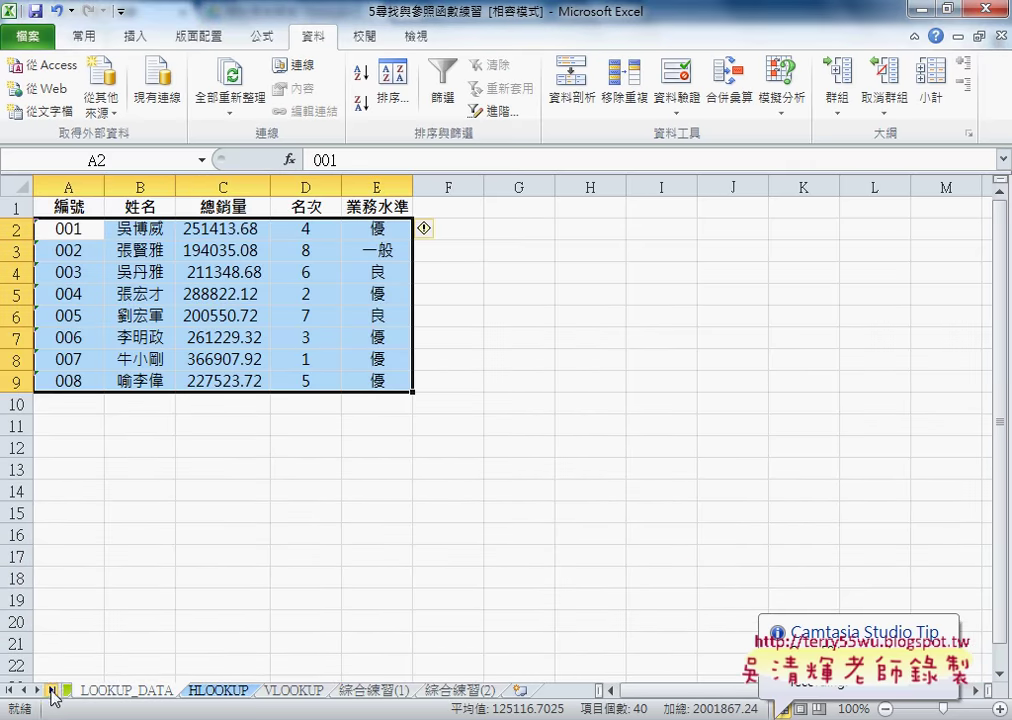
{"action": "left_click", "coordinate": [22, 690]}
{"action": "left_click", "coordinate": [118, 692]}
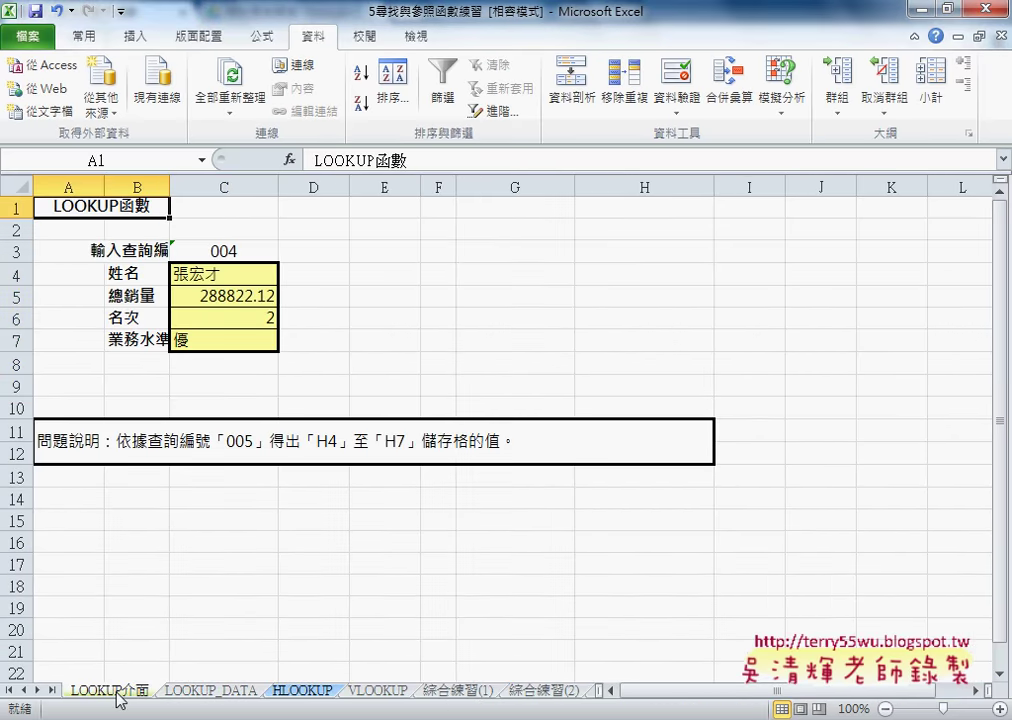
{"action": "left_click_drag", "start_coordinate": [125, 250], "coordinate": [271, 346]}
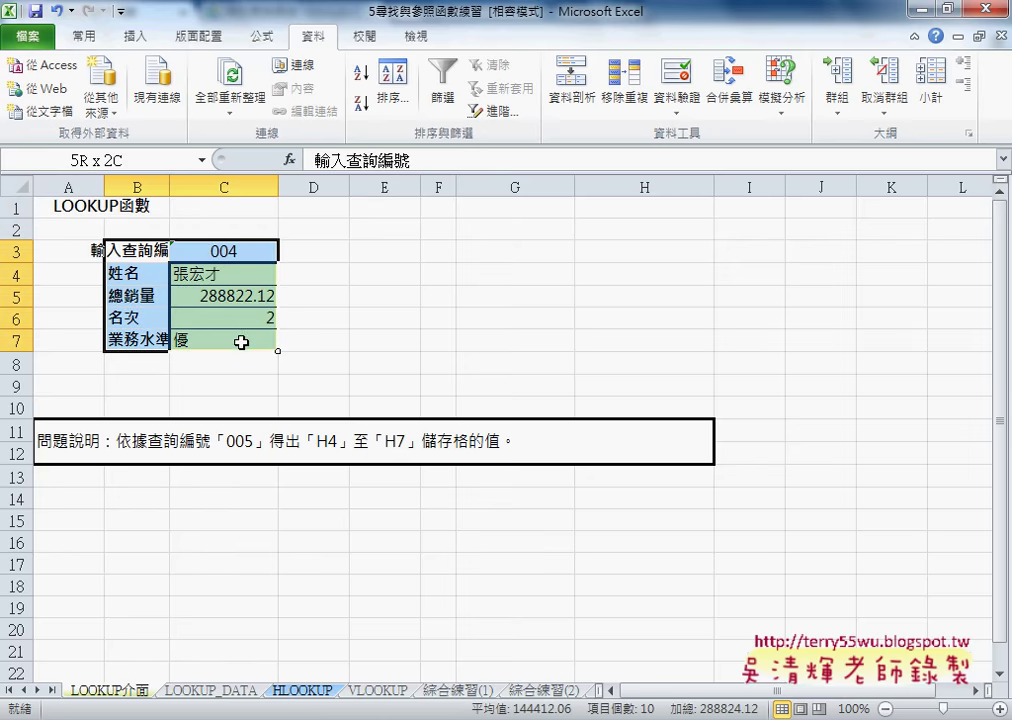
{"action": "left_click", "coordinate": [200, 698]}
{"action": "left_click_drag", "start_coordinate": [52, 206], "coordinate": [361, 379]}
{"action": "left_click", "coordinate": [116, 694]}
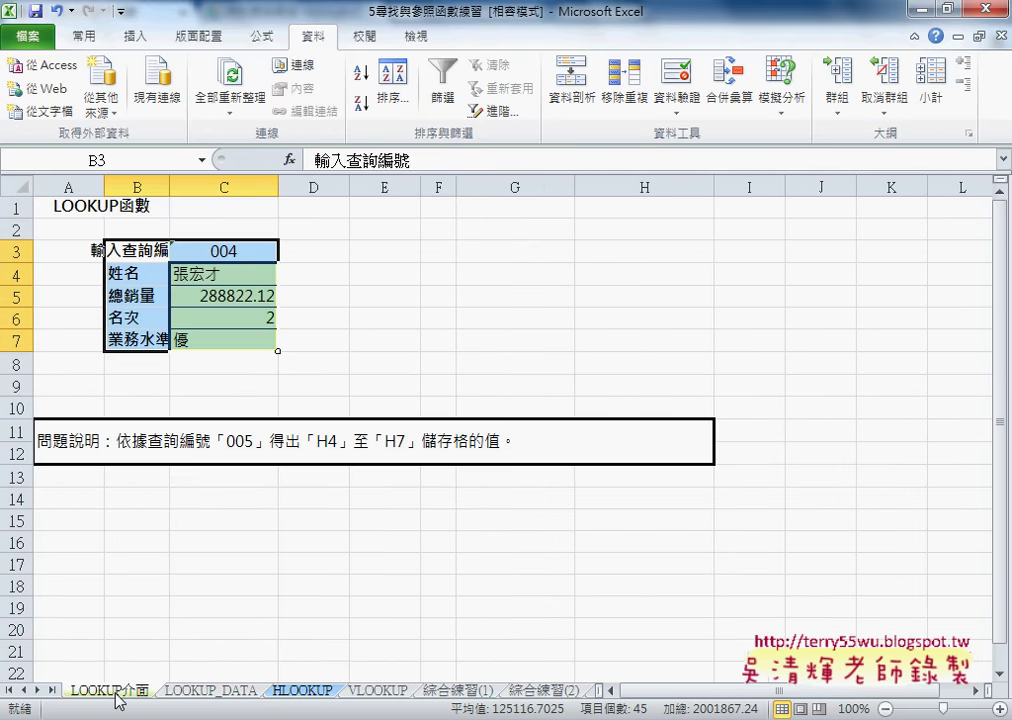
Query ID 003, then 006, from C3's dropdown, then return to the HLOOKUP sheet.
{"action": "left_click", "coordinate": [255, 251]}
{"action": "left_click", "coordinate": [287, 258]}
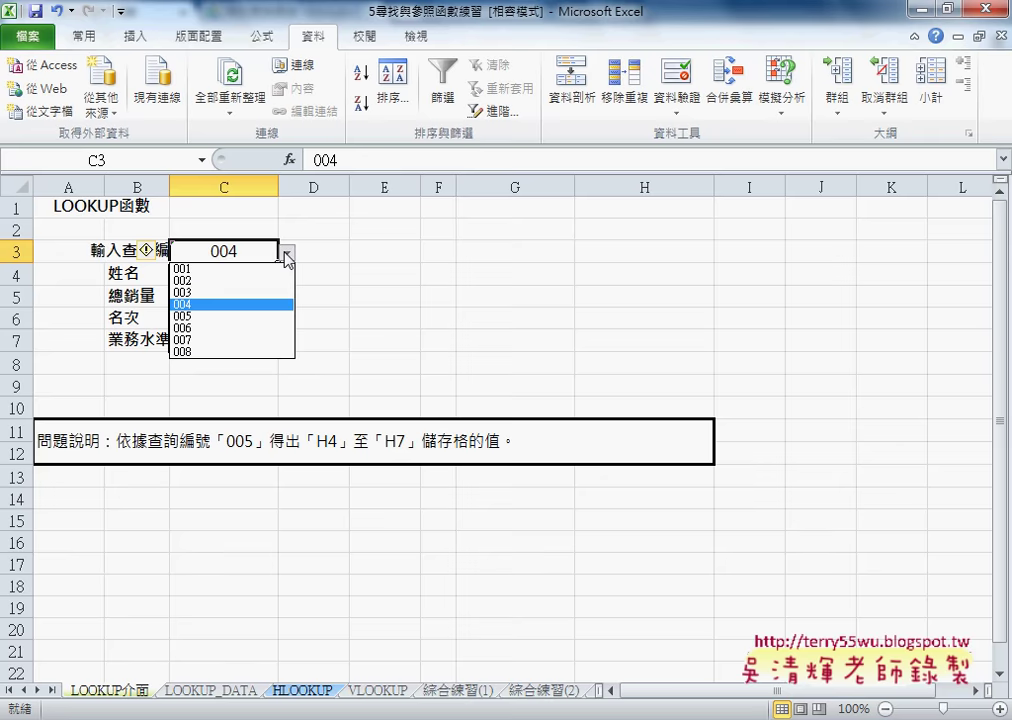
{"action": "left_click", "coordinate": [258, 292]}
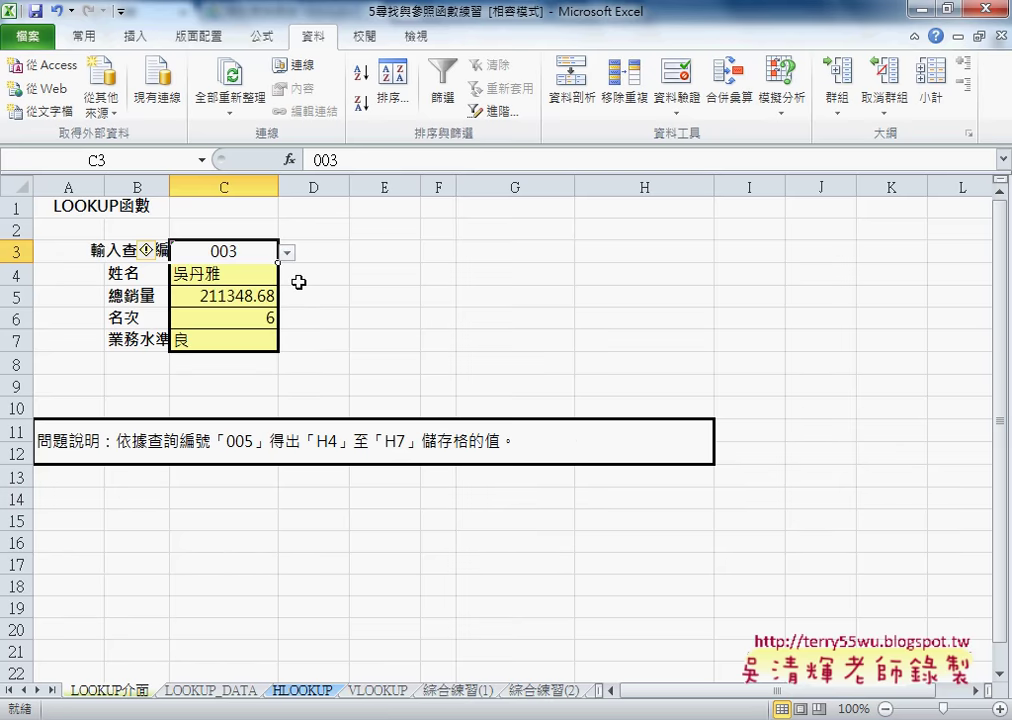
{"action": "left_click", "coordinate": [286, 253]}
{"action": "left_click", "coordinate": [255, 330]}
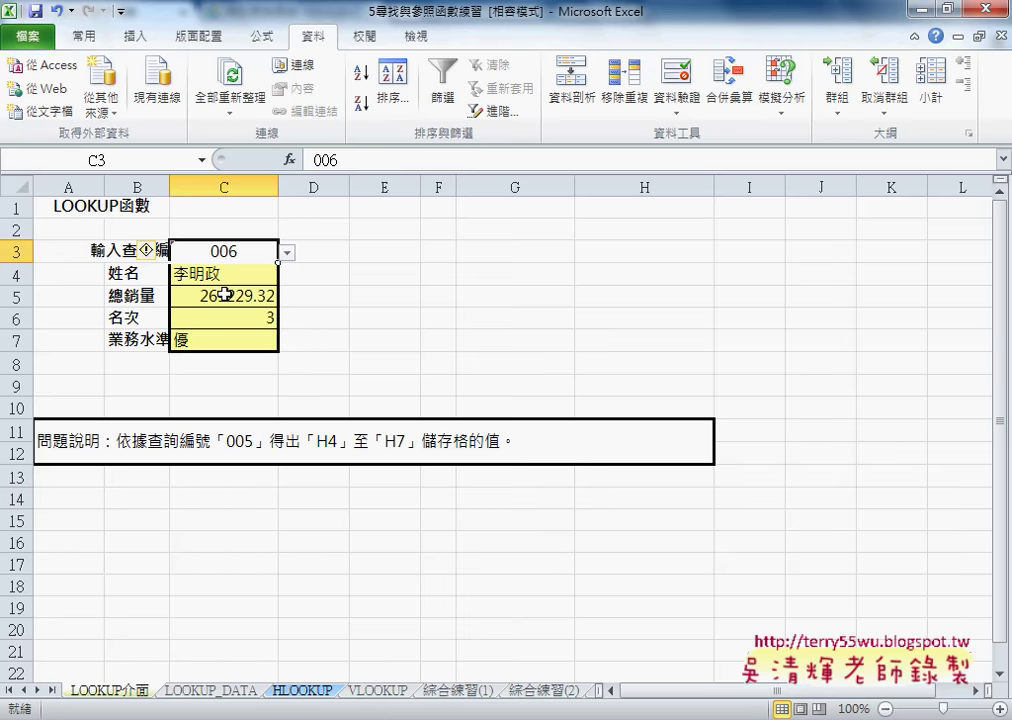
{"action": "left_click_drag", "start_coordinate": [205, 273], "coordinate": [229, 347]}
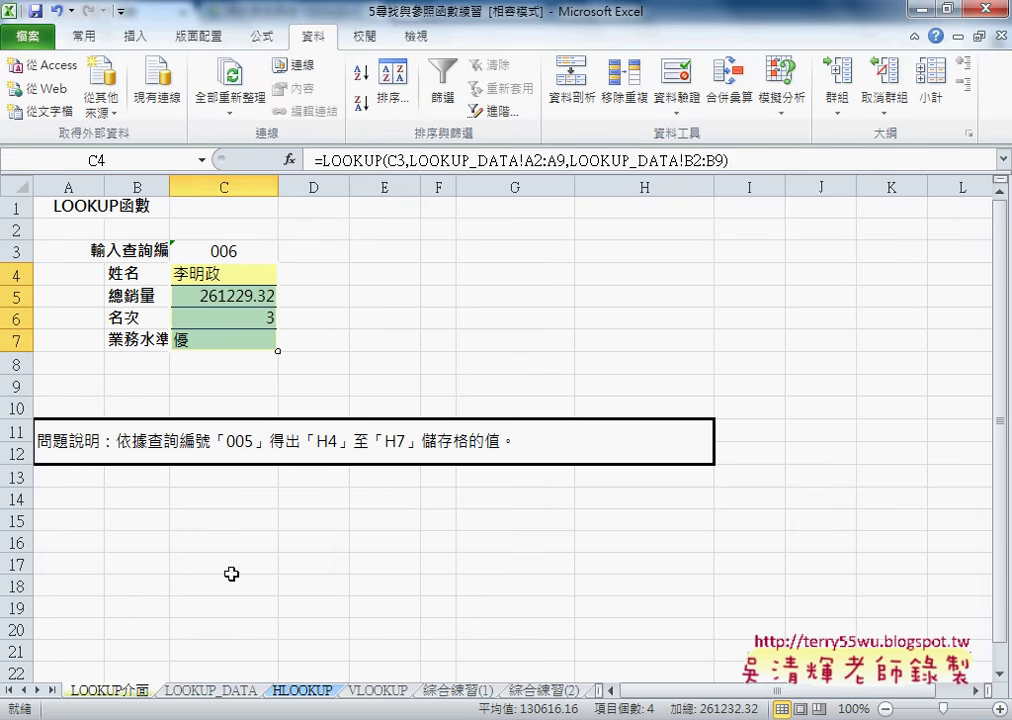
{"action": "left_click", "coordinate": [304, 691]}
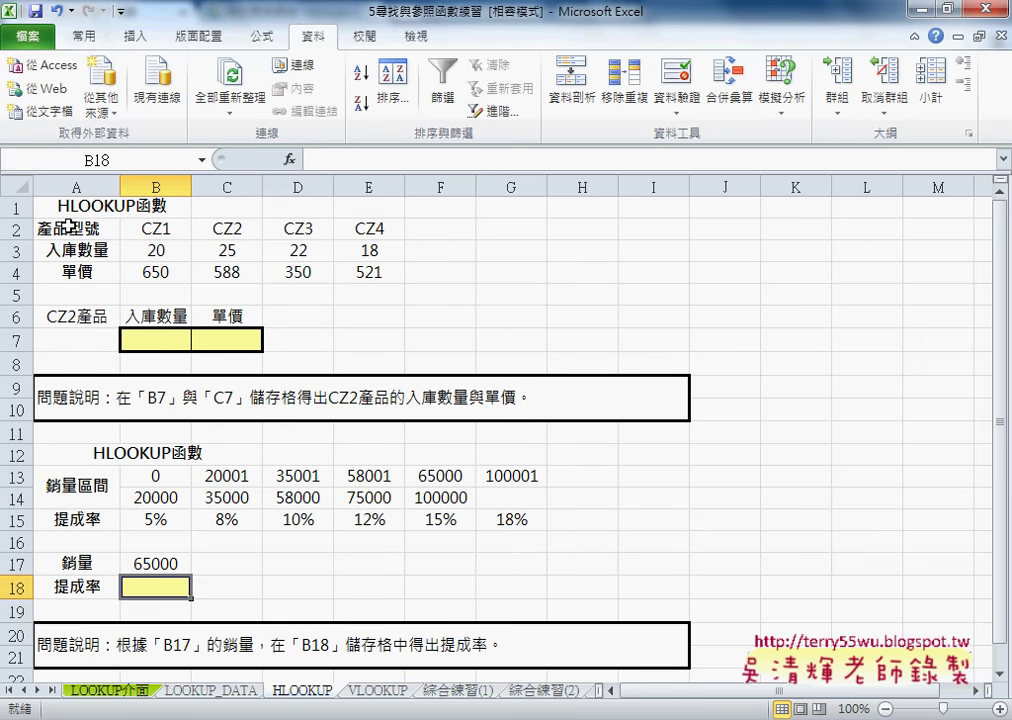
{"action": "left_click_drag", "start_coordinate": [70, 226], "coordinate": [355, 275]}
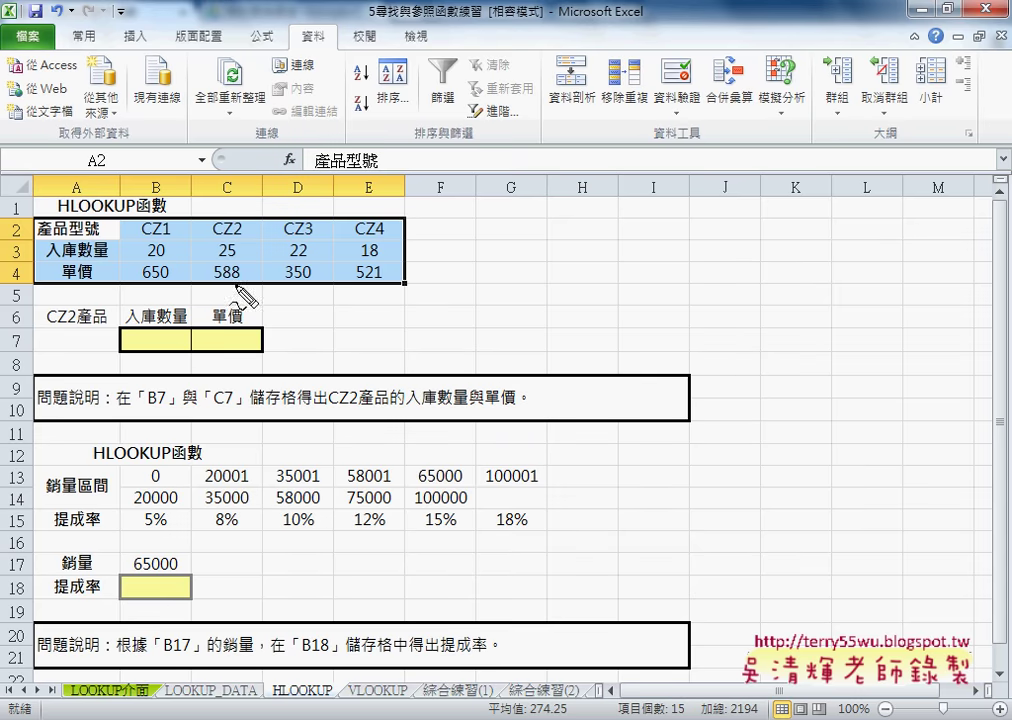
{"action": "left_click_drag", "start_coordinate": [85, 297], "coordinate": [80, 303]}
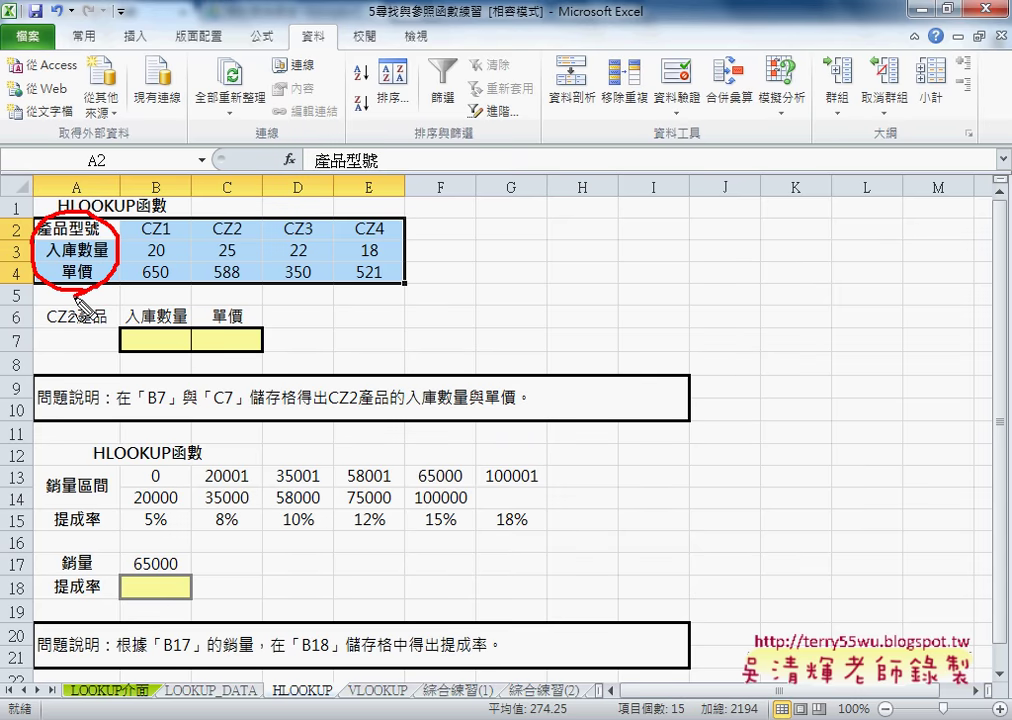
{"action": "key", "text": "Escape"}
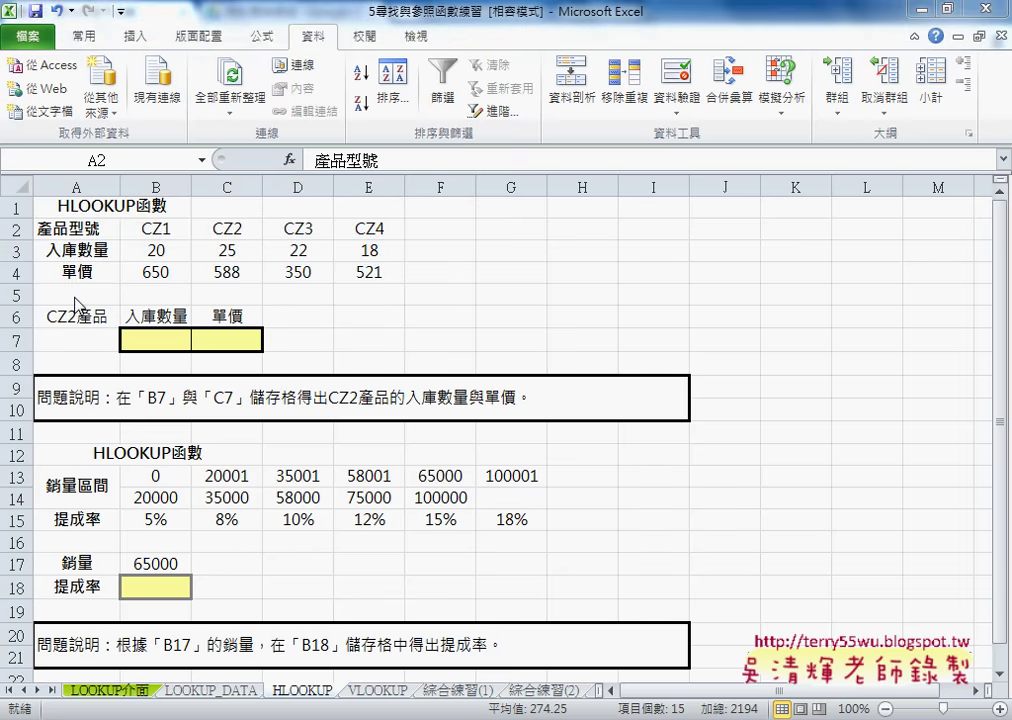
{"action": "left_click", "coordinate": [214, 692]}
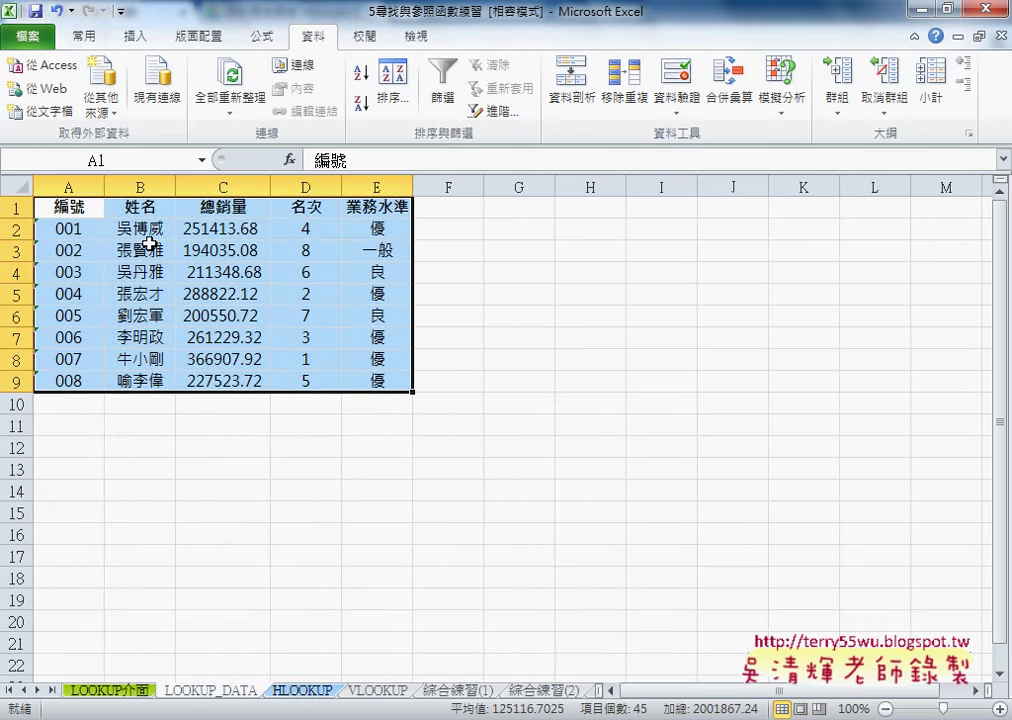
{"action": "left_click_drag", "start_coordinate": [72, 207], "coordinate": [367, 222]}
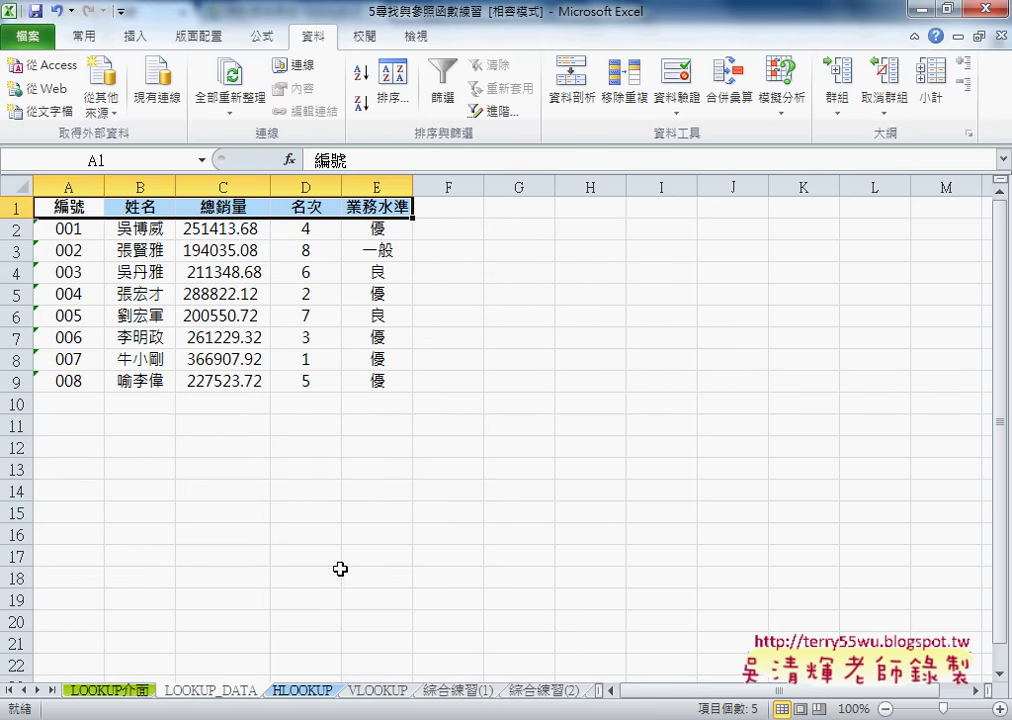
{"action": "left_click", "coordinate": [302, 692]}
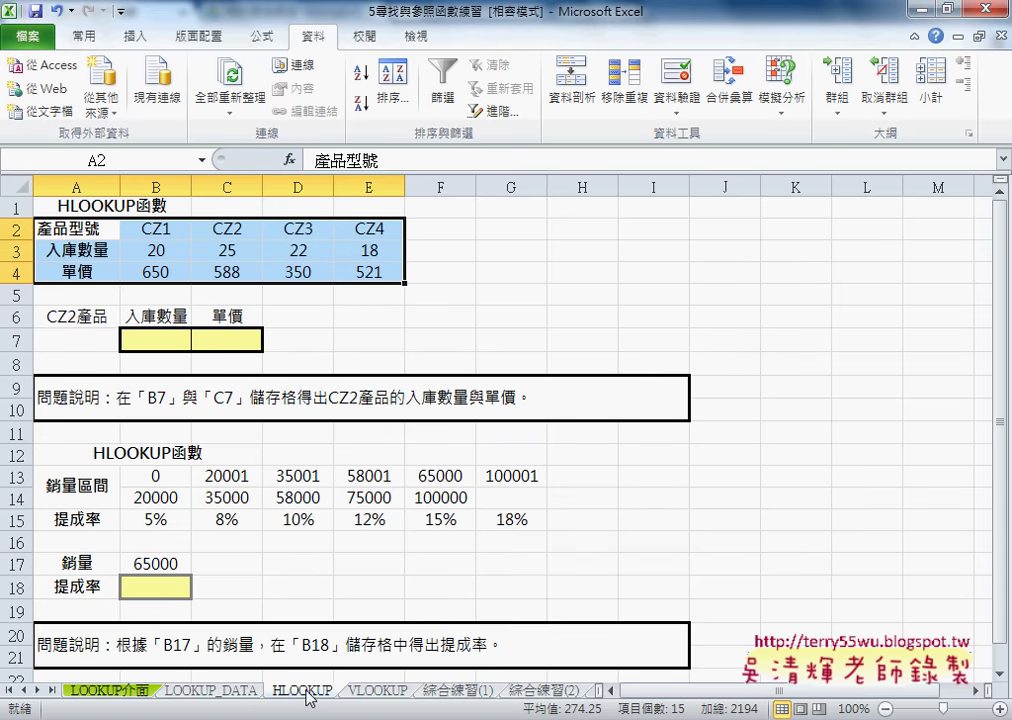
{"action": "left_click_drag", "start_coordinate": [75, 228], "coordinate": [372, 275]}
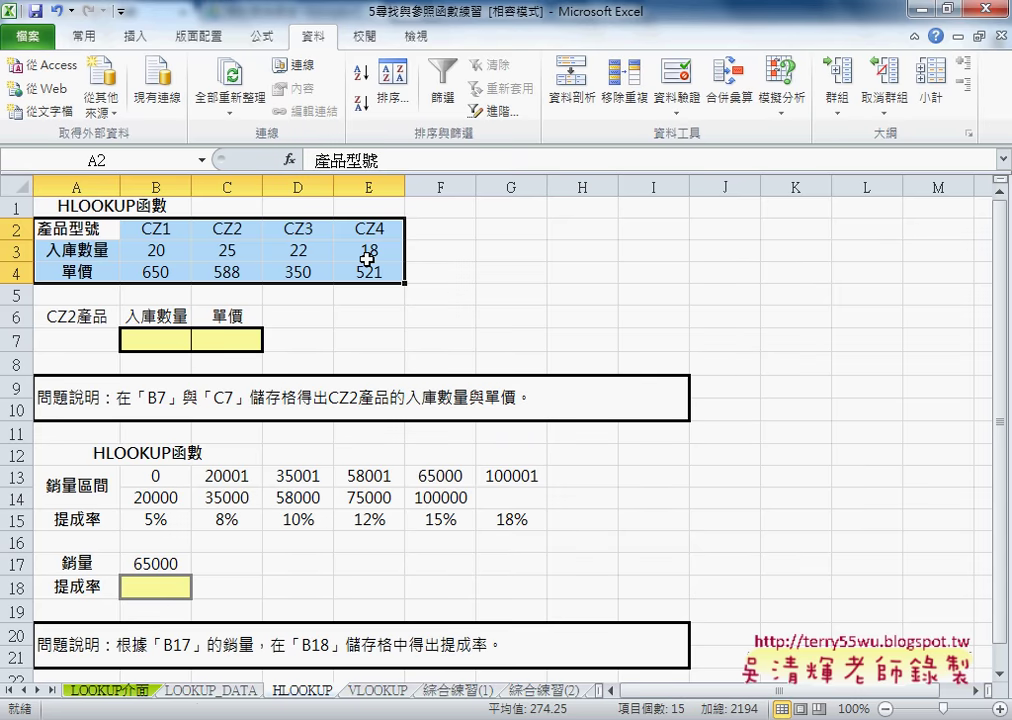
Copy the product table A2:E4 and paste it transposed at H1 with Paste Special.
{"action": "key", "text": "ctrl+c"}
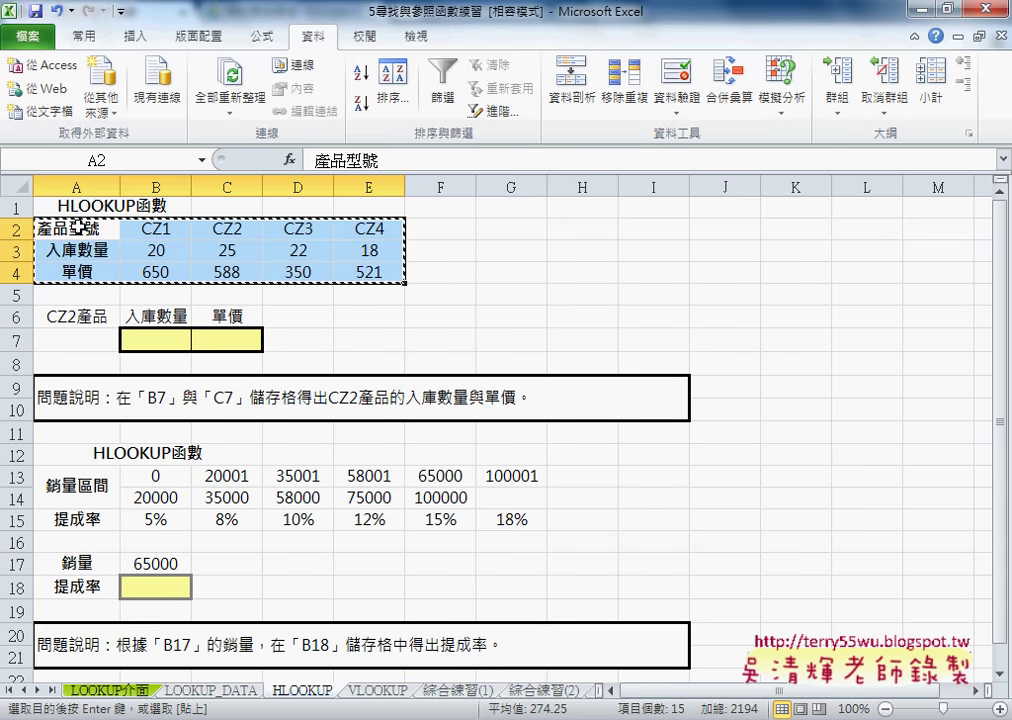
{"action": "left_click_drag", "start_coordinate": [80, 227], "coordinate": [369, 272]}
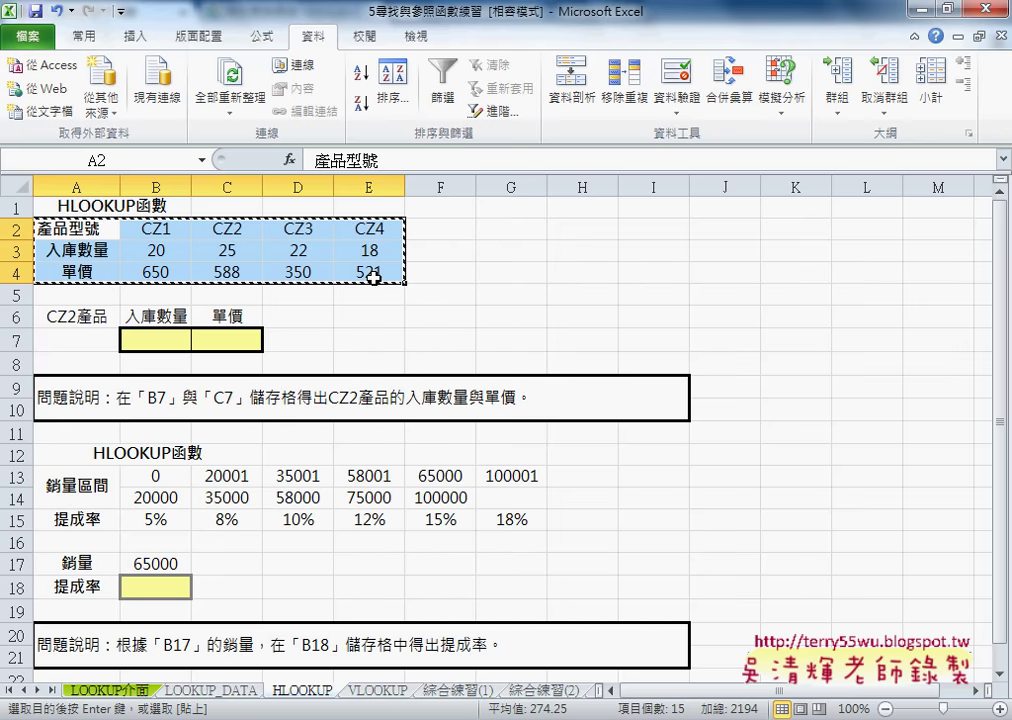
{"action": "left_click", "coordinate": [580, 208]}
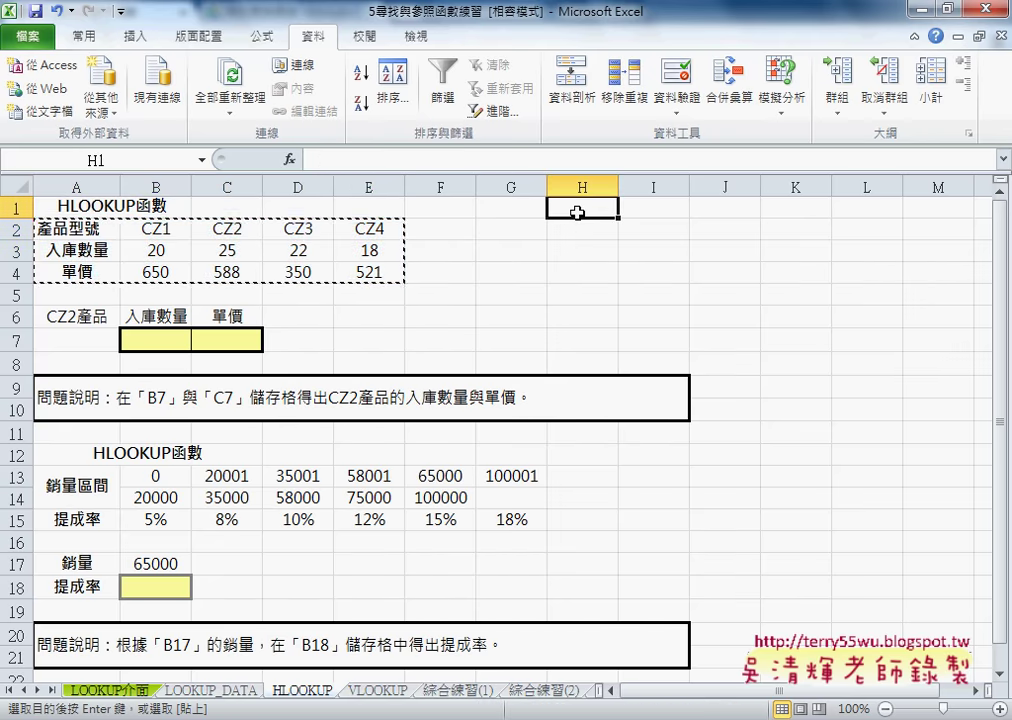
{"action": "right_click", "coordinate": [580, 210]}
{"action": "mouse_move", "coordinate": [680, 324]}
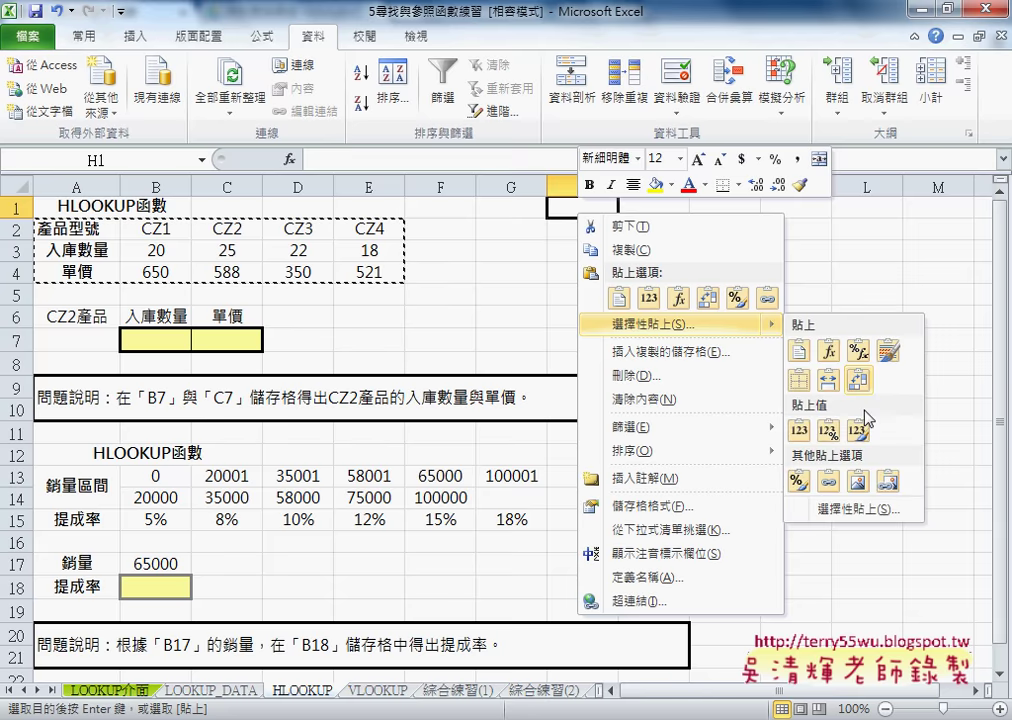
{"action": "left_click", "coordinate": [880, 510]}
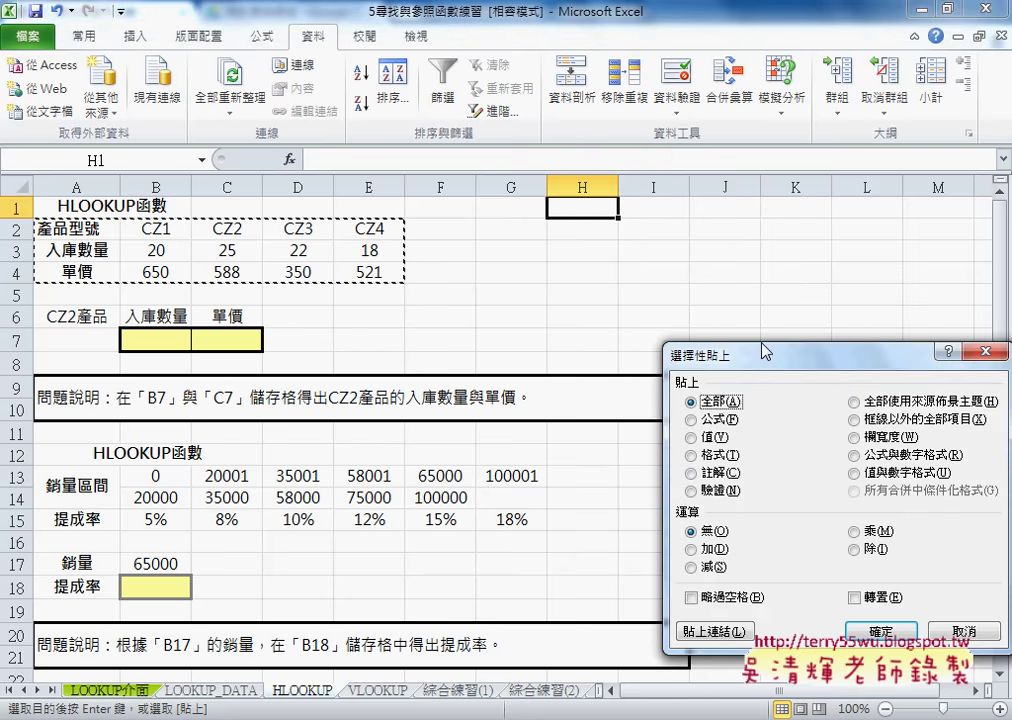
{"action": "left_click_drag", "start_coordinate": [735, 335], "coordinate": [363, 232]}
{"action": "left_click", "coordinate": [474, 459]}
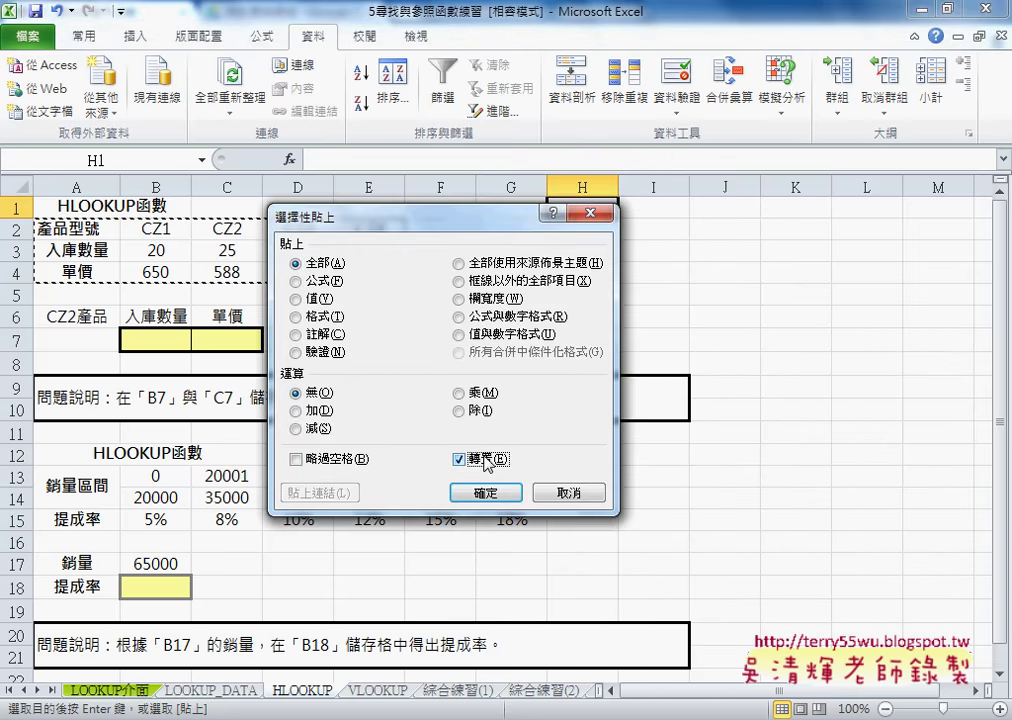
{"action": "left_click", "coordinate": [485, 492]}
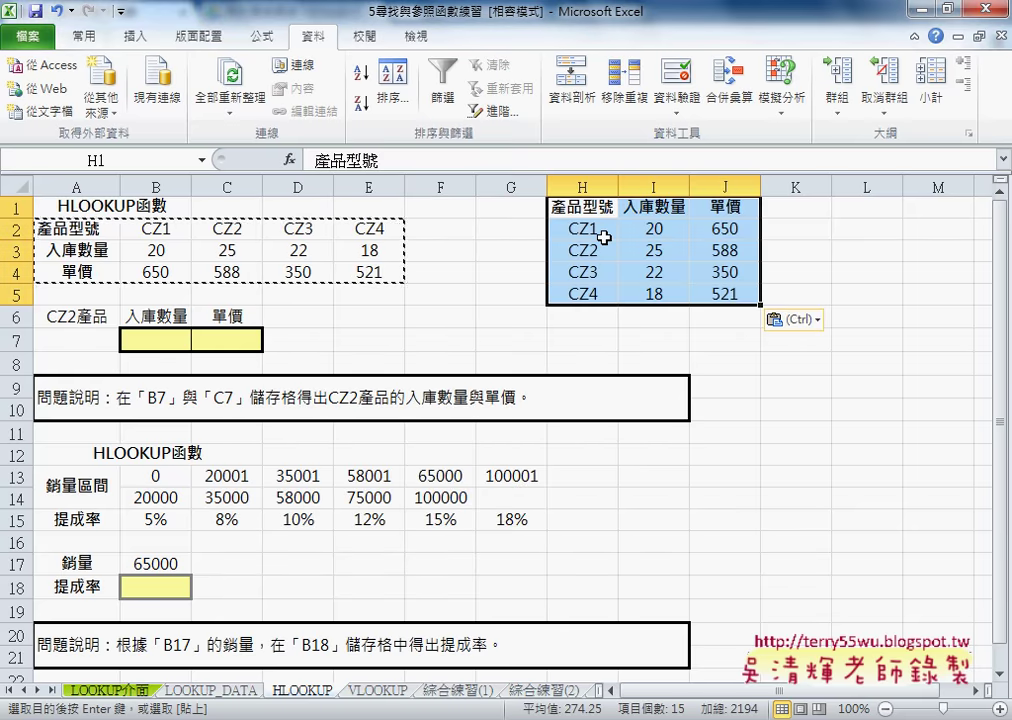
{"action": "left_click_drag", "start_coordinate": [601, 208], "coordinate": [745, 214]}
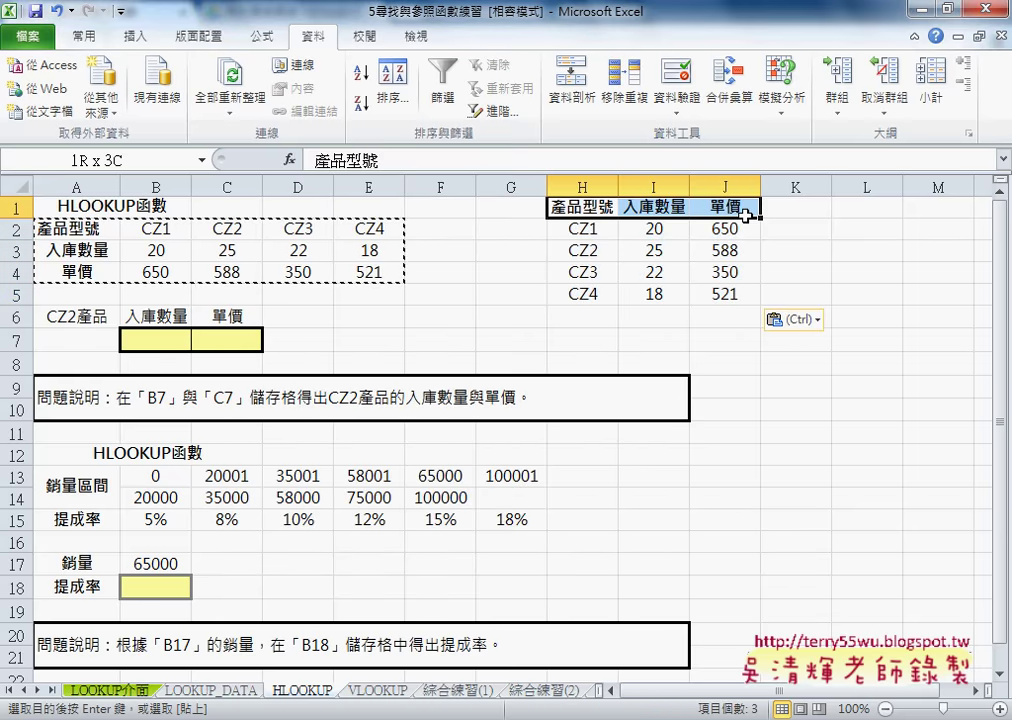
{"action": "left_click_drag", "start_coordinate": [582, 228], "coordinate": [593, 295]}
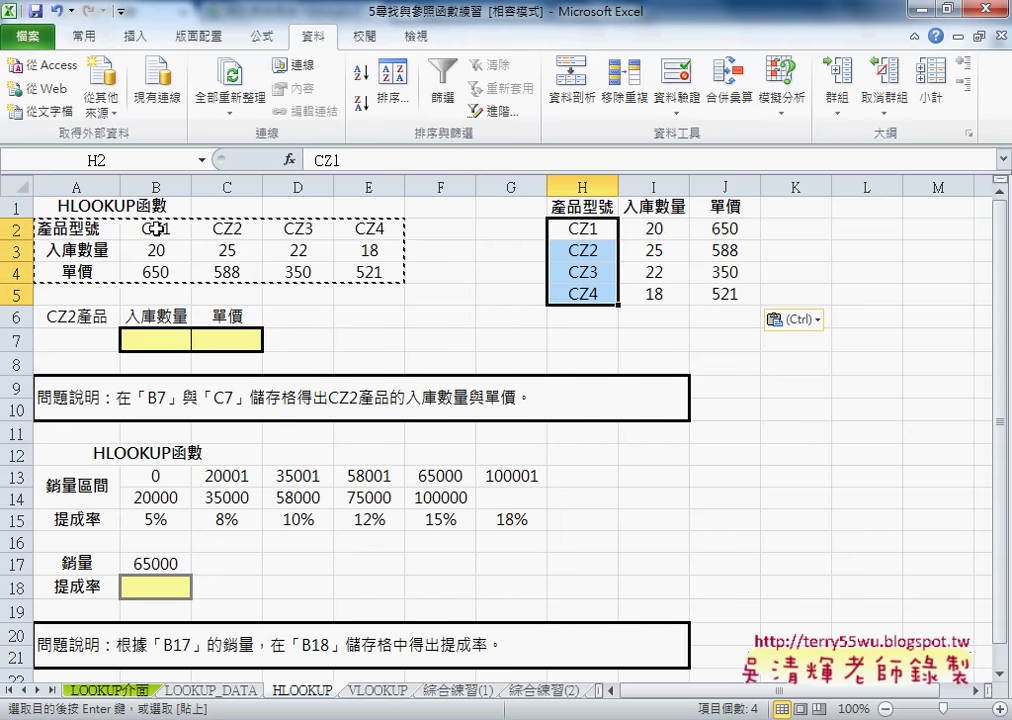
{"action": "left_click_drag", "start_coordinate": [155, 228], "coordinate": [372, 230]}
{"action": "left_click_drag", "start_coordinate": [590, 231], "coordinate": [592, 293]}
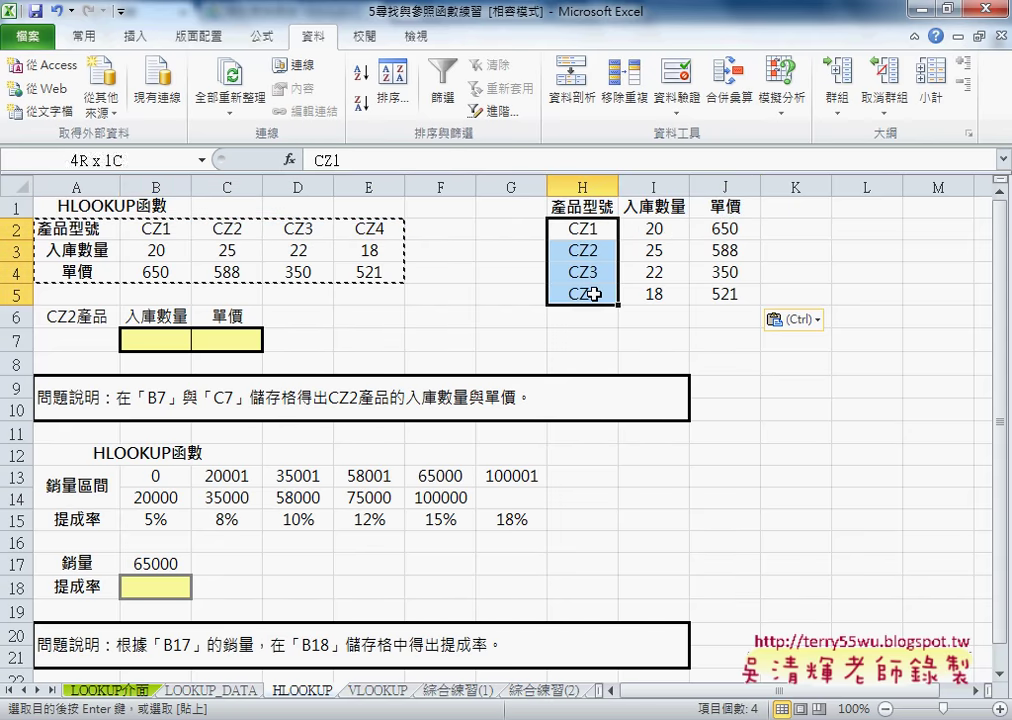
{"action": "mouse_move", "coordinate": [155, 250]}
{"action": "left_mouse_down"}
{"action": "mouse_move", "coordinate": [247, 262]}
{"action": "mouse_move", "coordinate": [370, 250]}
{"action": "left_mouse_up"}
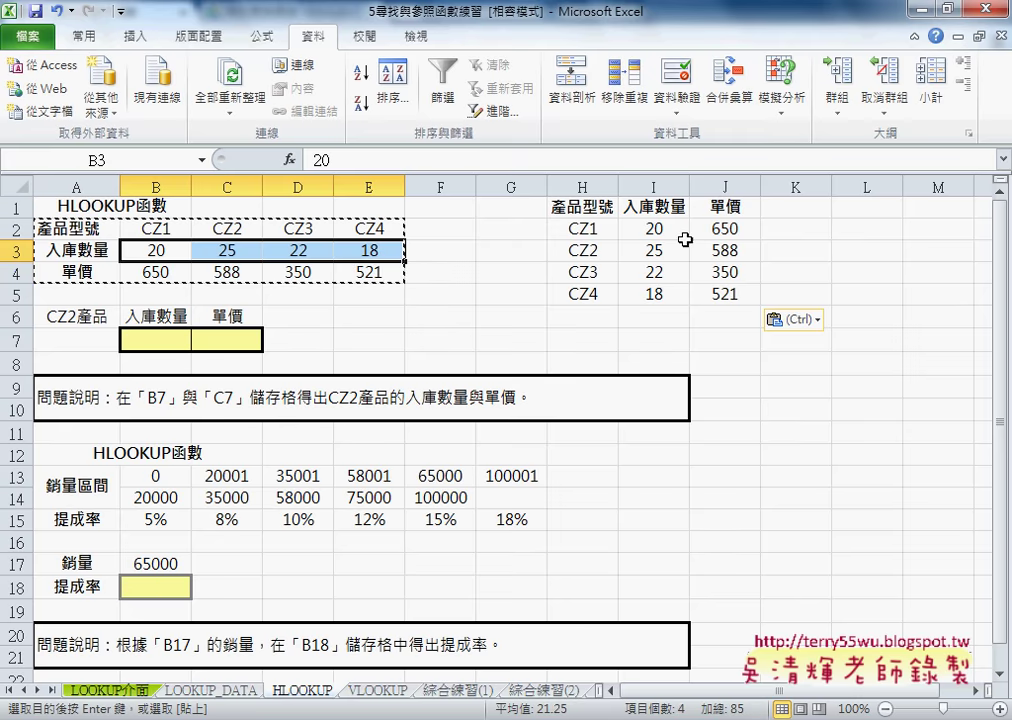
{"action": "mouse_move", "coordinate": [585, 207]}
{"action": "left_mouse_down"}
{"action": "mouse_move", "coordinate": [714, 283]}
{"action": "mouse_move", "coordinate": [705, 300]}
{"action": "left_mouse_up"}
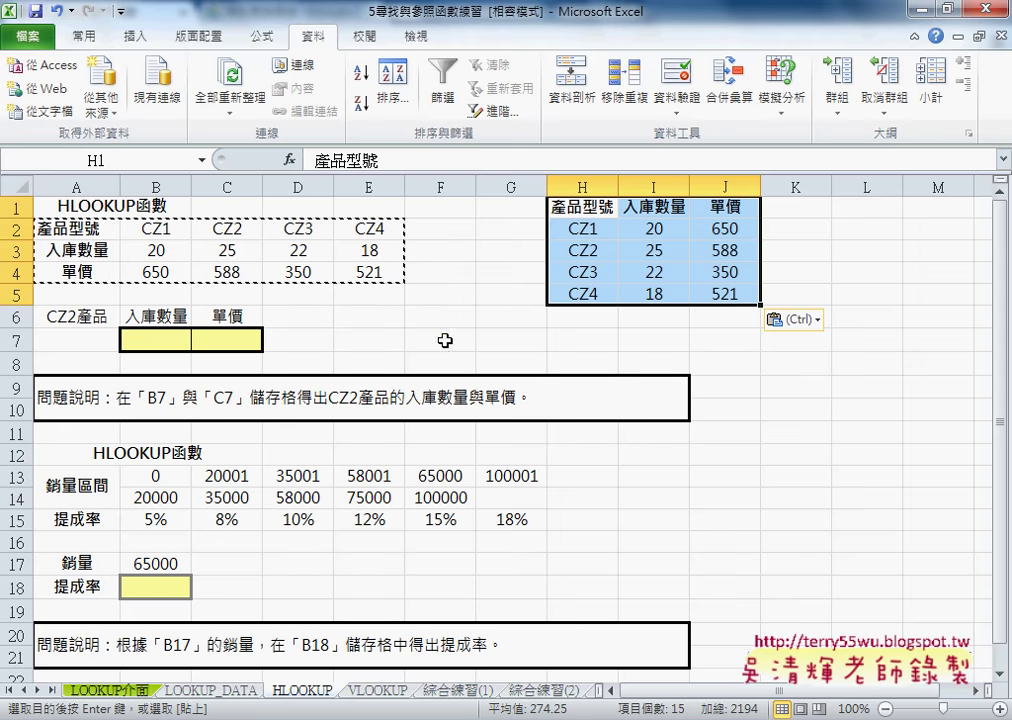
{"action": "left_click", "coordinate": [46, 207]}
{"action": "left_click_drag", "start_coordinate": [46, 228], "coordinate": [343, 276]}
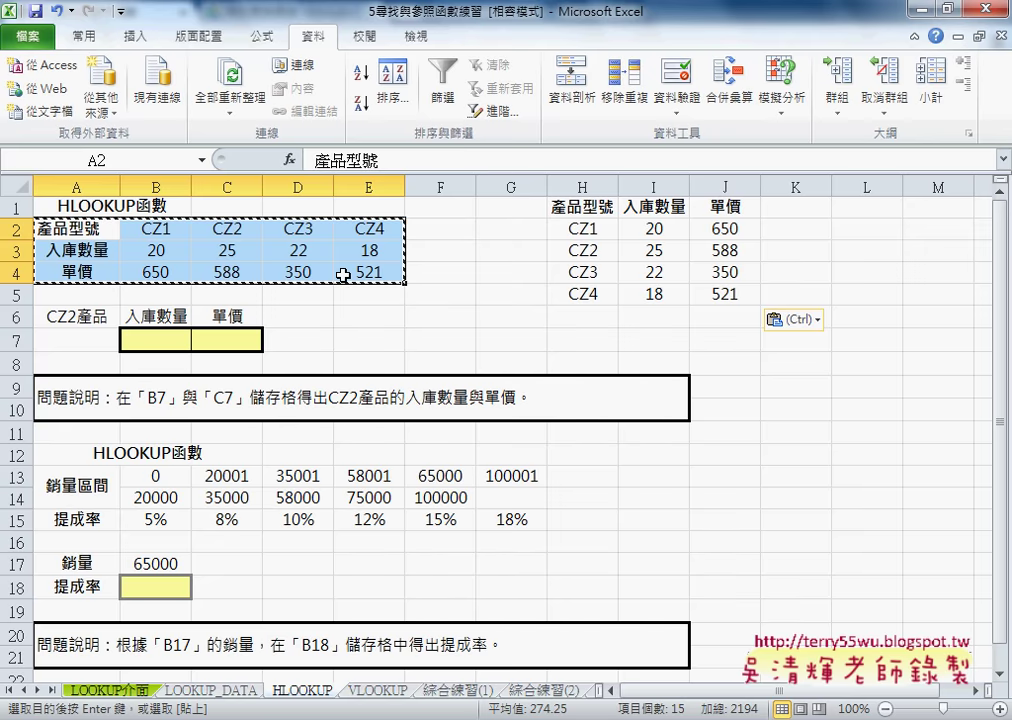
{"action": "left_click", "coordinate": [154, 335]}
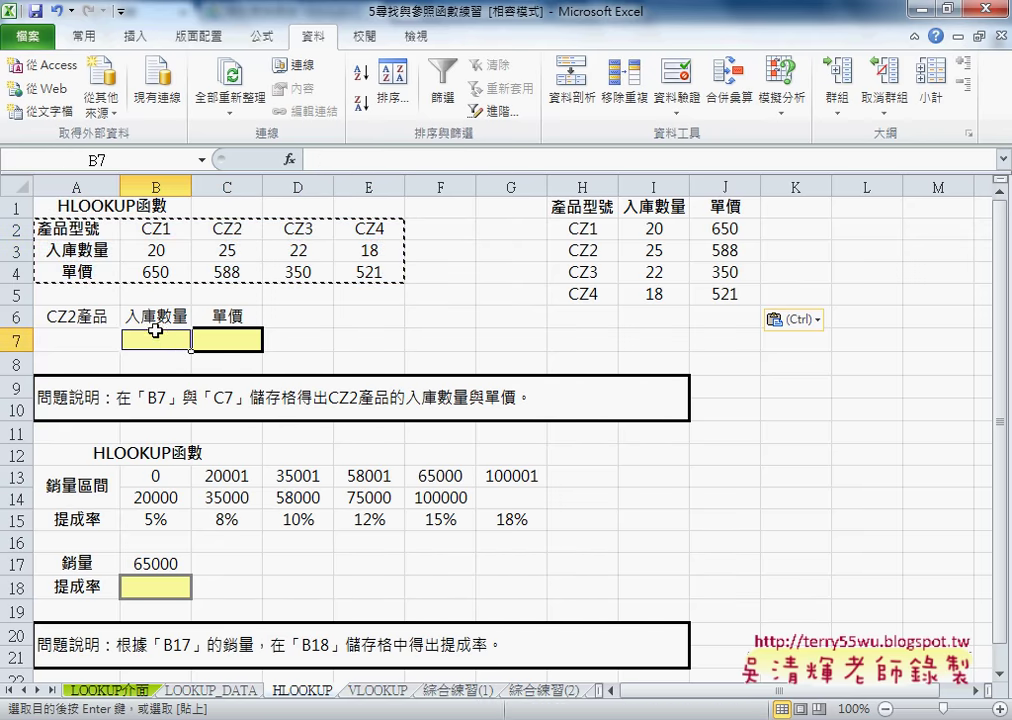
{"action": "left_click", "coordinate": [76, 318]}
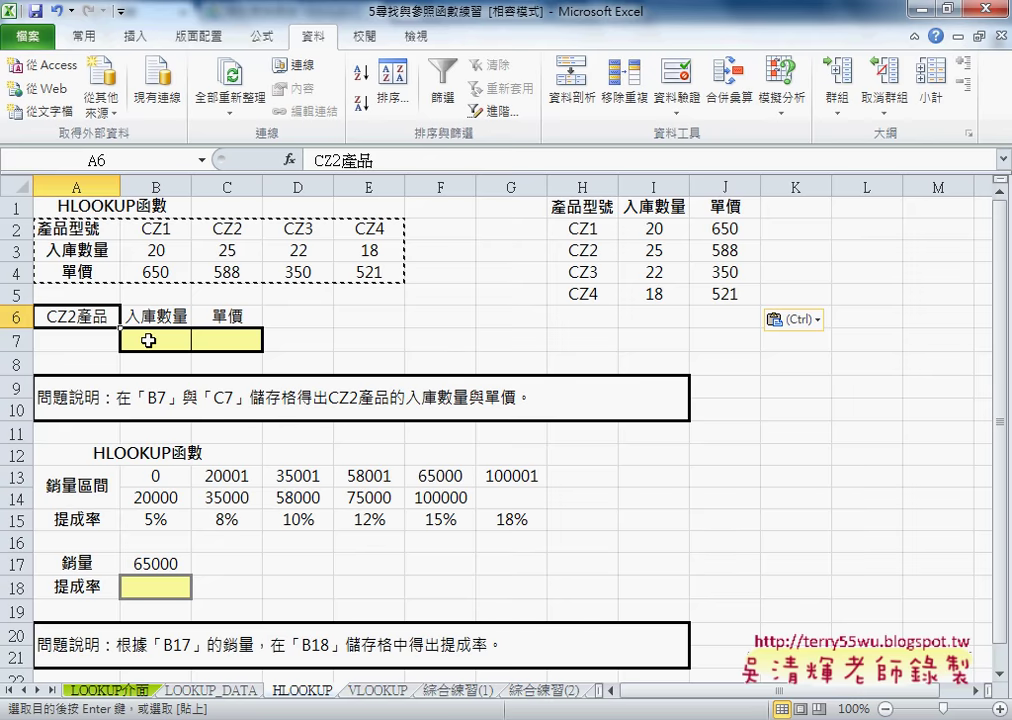
{"action": "left_click", "coordinate": [148, 340]}
{"action": "left_click", "coordinate": [224, 228]}
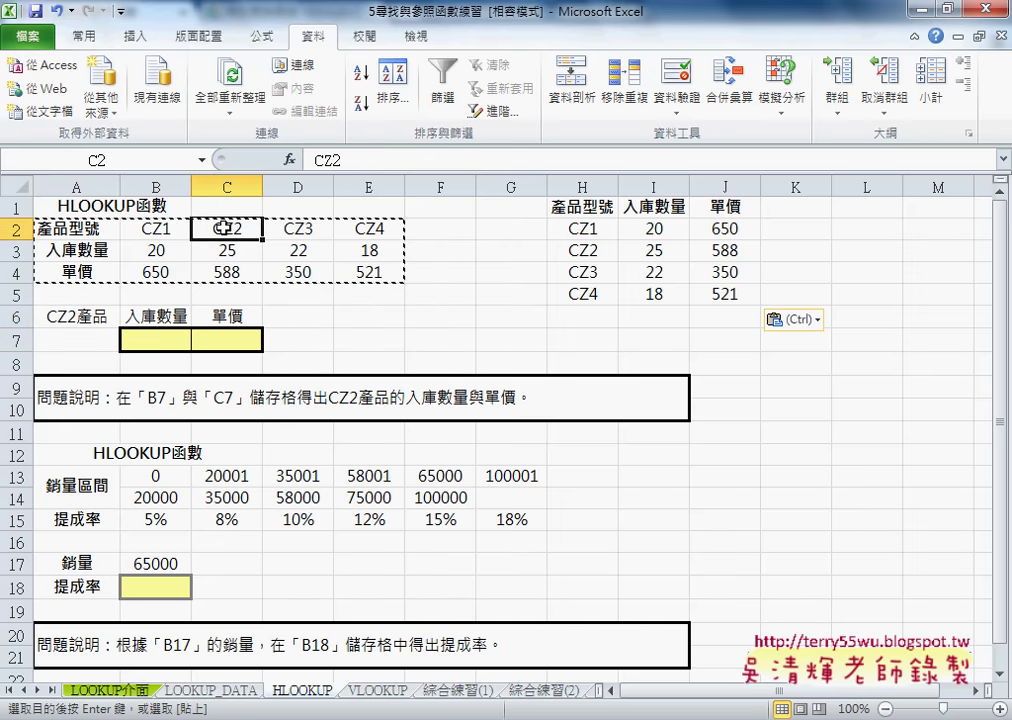
{"action": "left_click", "coordinate": [229, 254]}
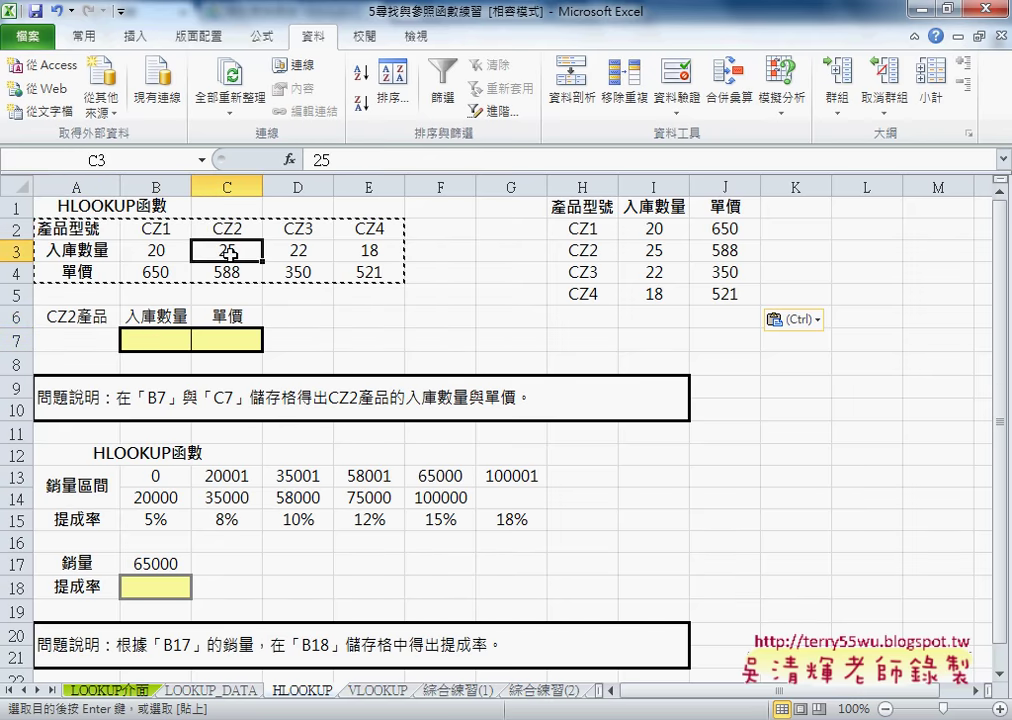
{"action": "left_click", "coordinate": [229, 272]}
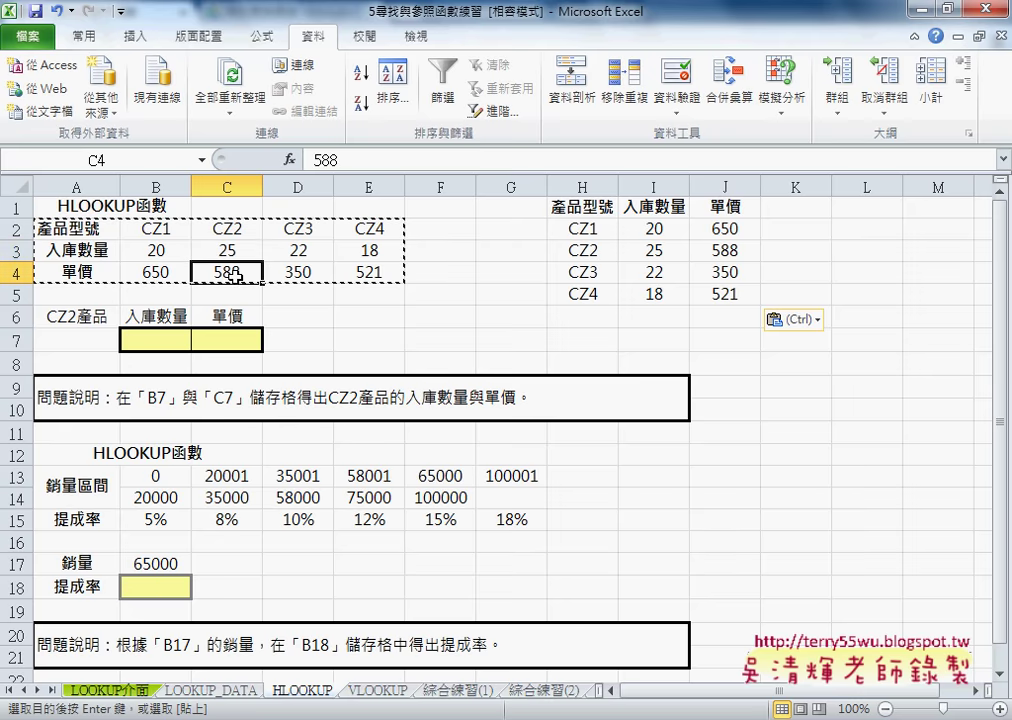
{"action": "left_click", "coordinate": [154, 339]}
{"action": "left_click", "coordinate": [240, 344]}
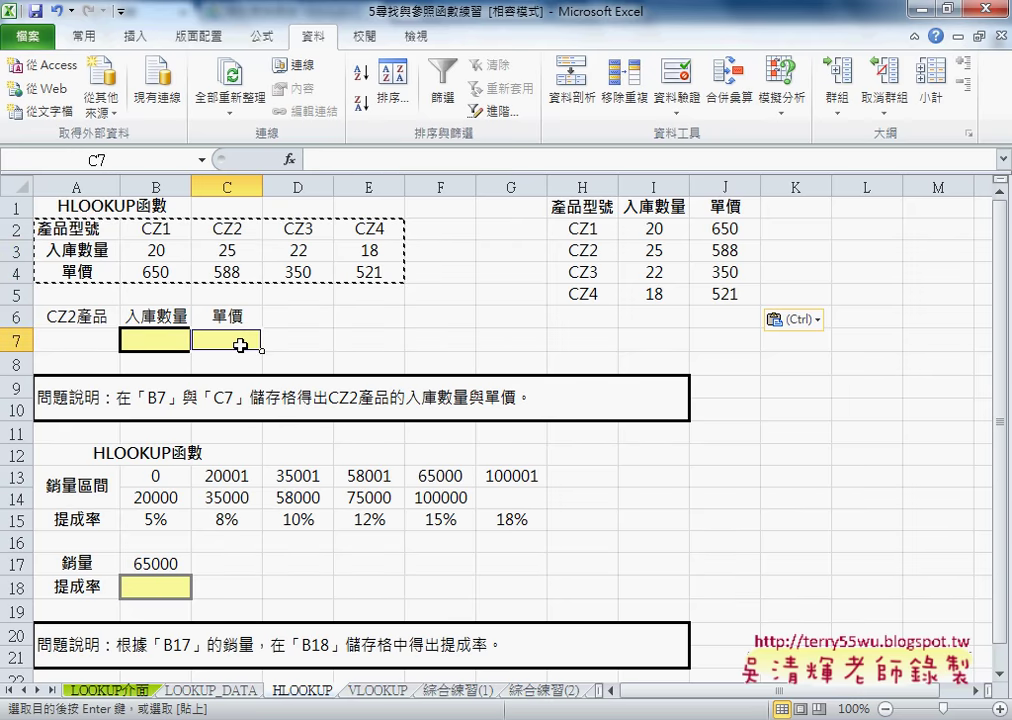
{"action": "left_click_drag", "start_coordinate": [240, 344], "coordinate": [105, 317]}
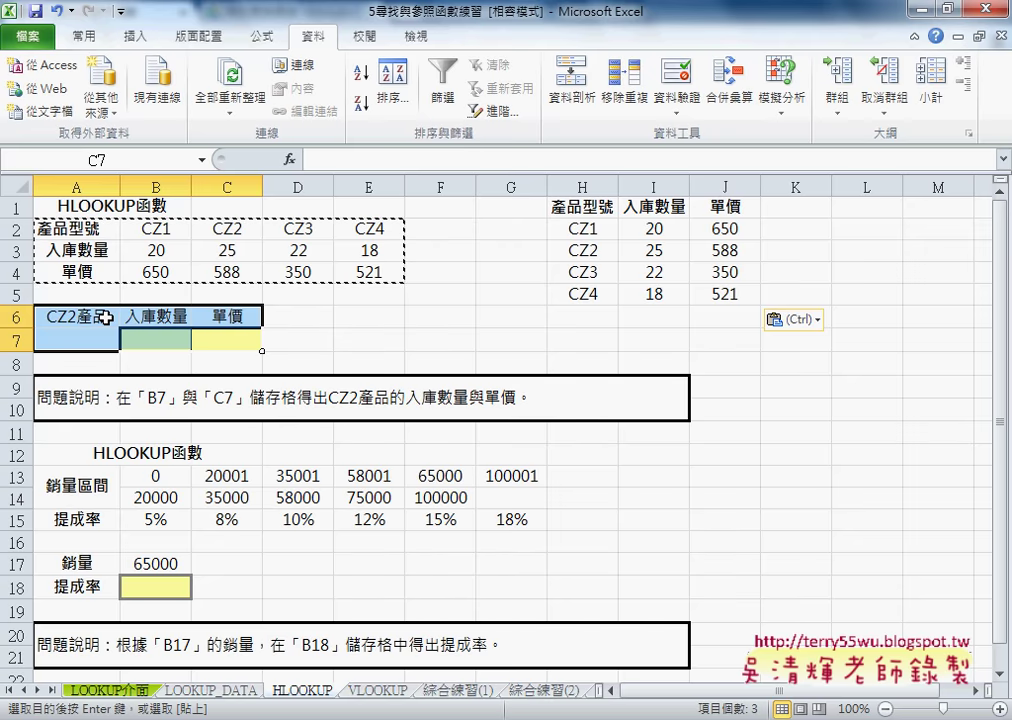
{"action": "left_click", "coordinate": [169, 342]}
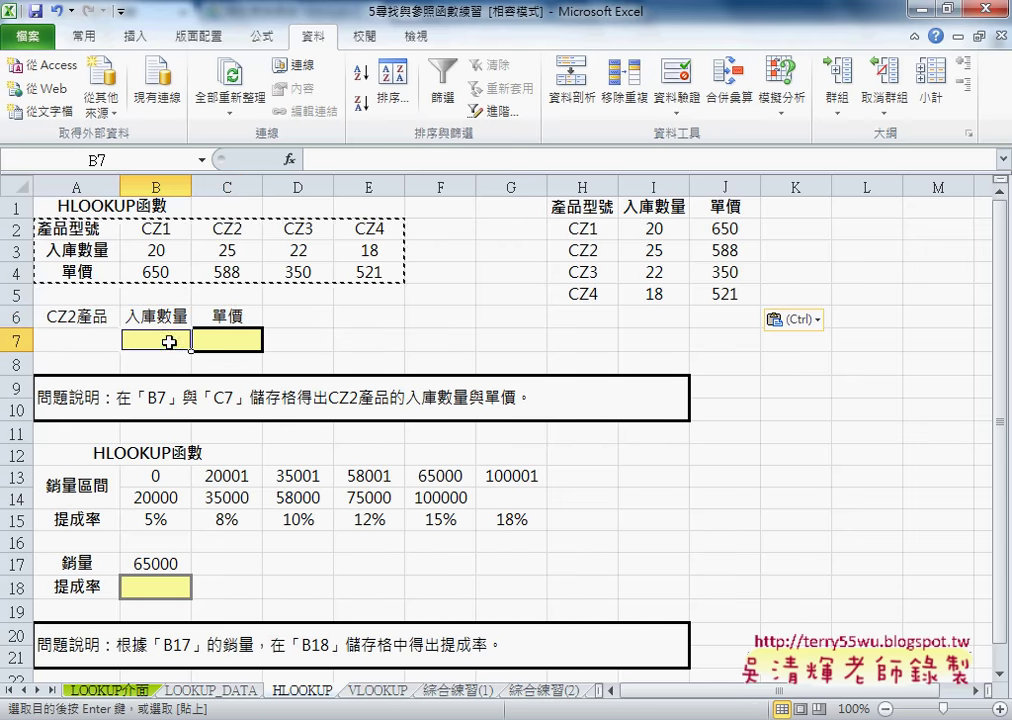
Insert HLOOKUP in B7 with lookup value "CZ2" and table range B2:E4.
{"action": "left_click", "coordinate": [289, 159]}
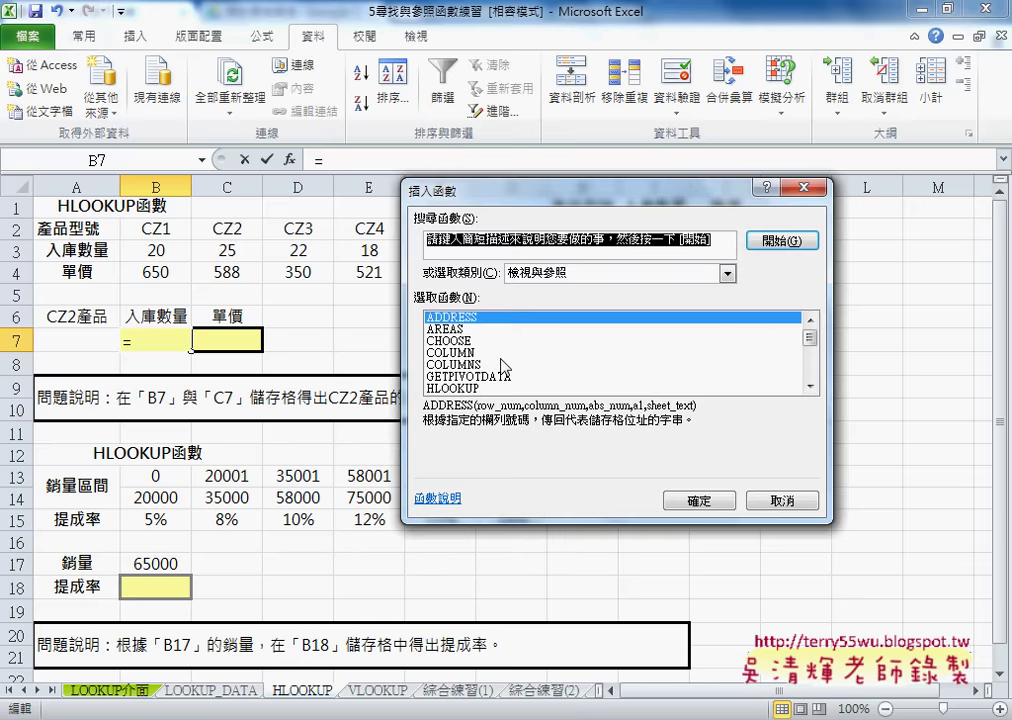
{"action": "left_click", "coordinate": [790, 388]}
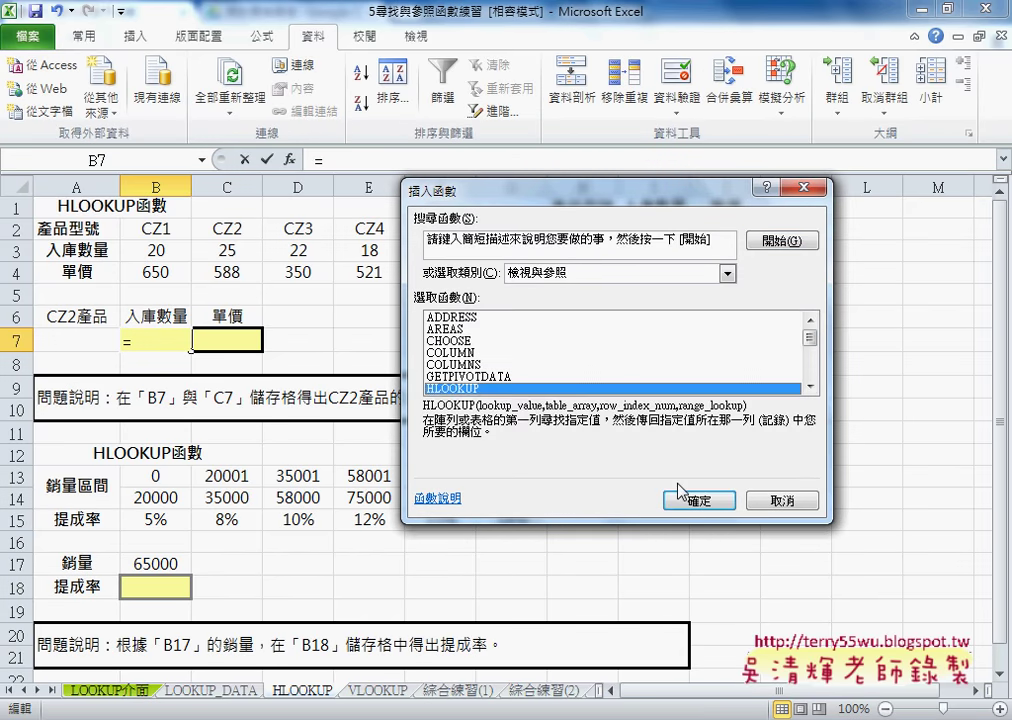
{"action": "left_click", "coordinate": [697, 501]}
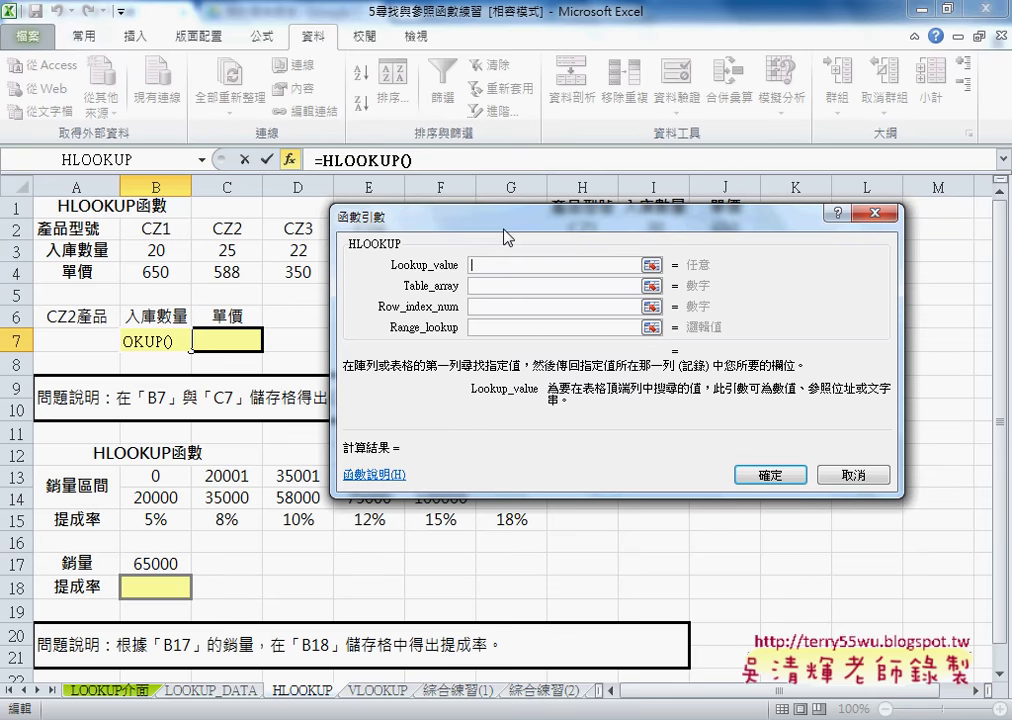
{"action": "type", "text": "CZ2"}
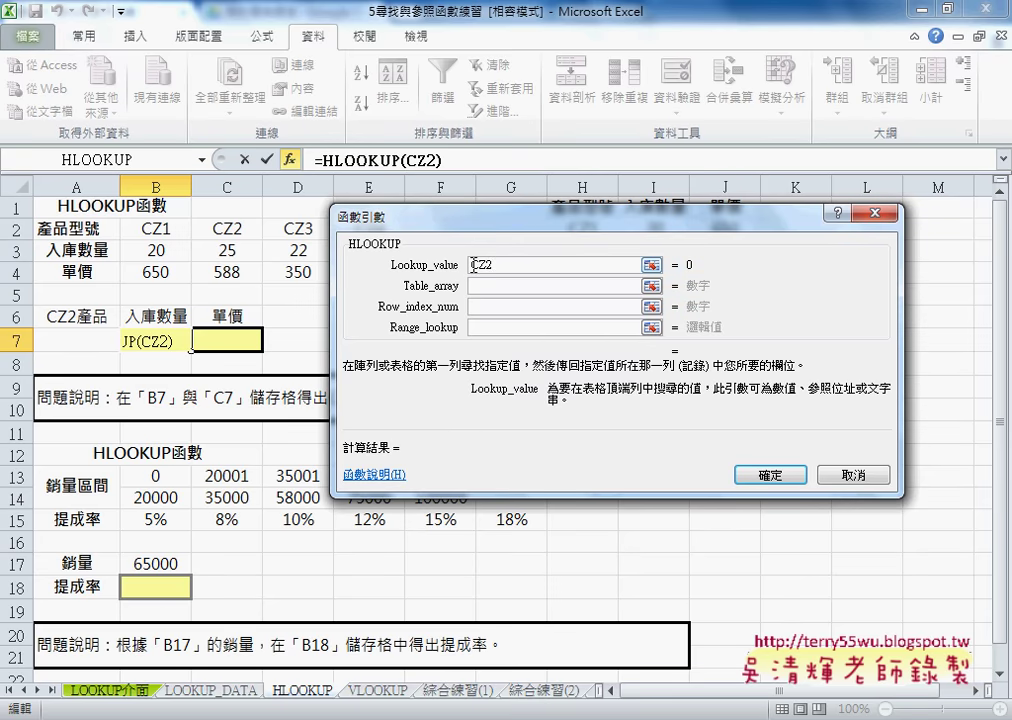
{"action": "type", "text": "\""}
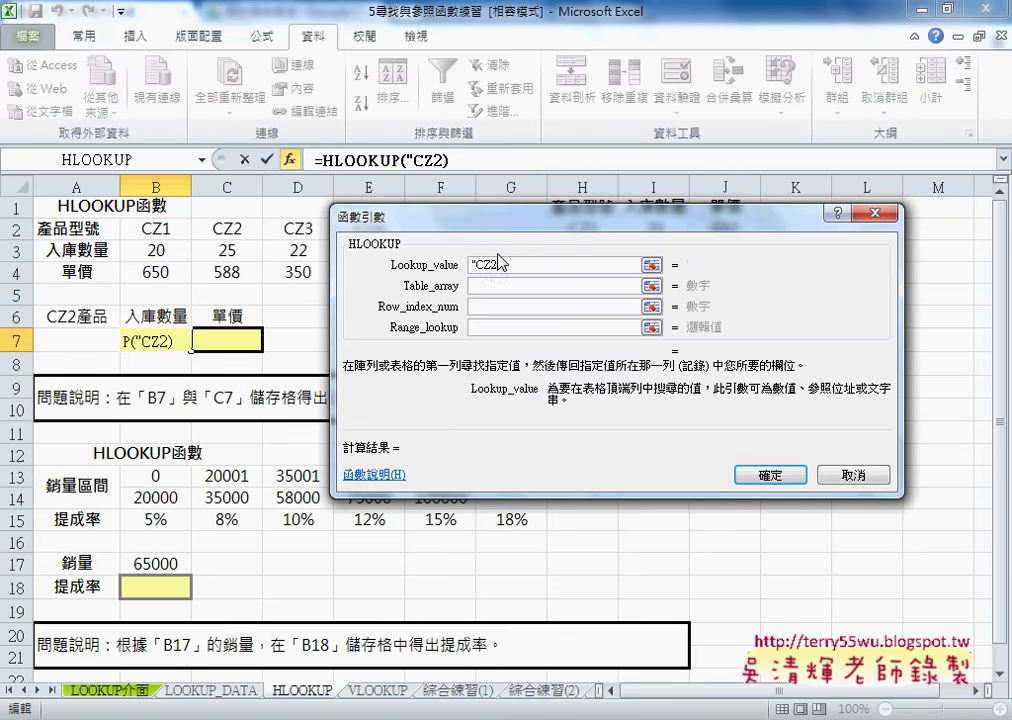
{"action": "type", "text": "\""}
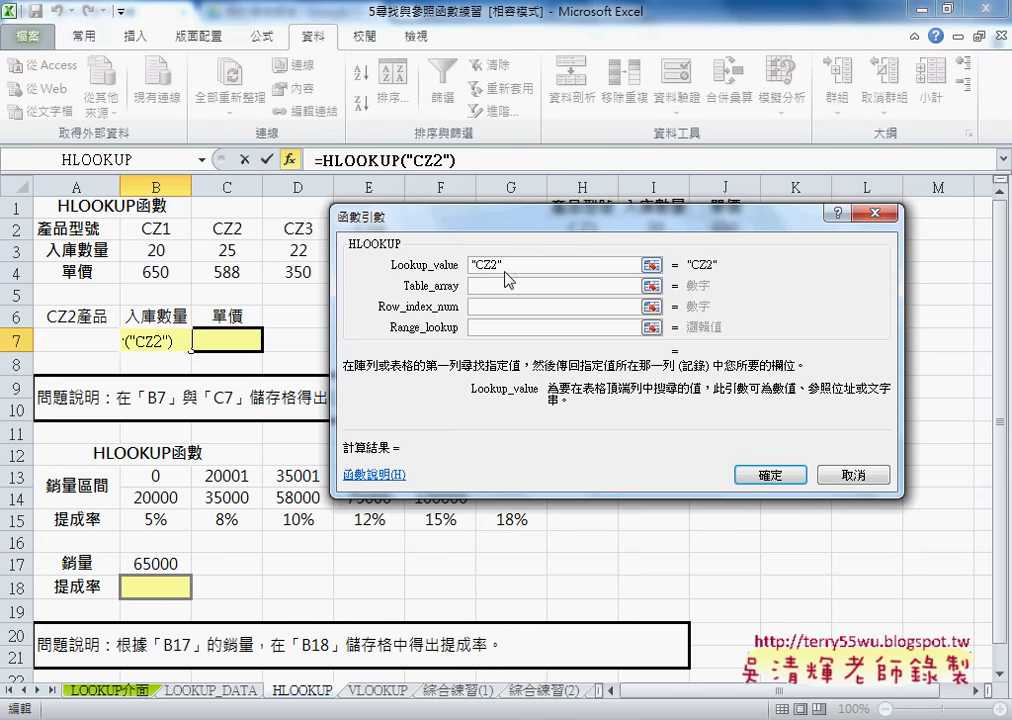
{"action": "left_click", "coordinate": [496, 287]}
{"action": "left_click_drag", "start_coordinate": [502, 218], "coordinate": [625, 222]}
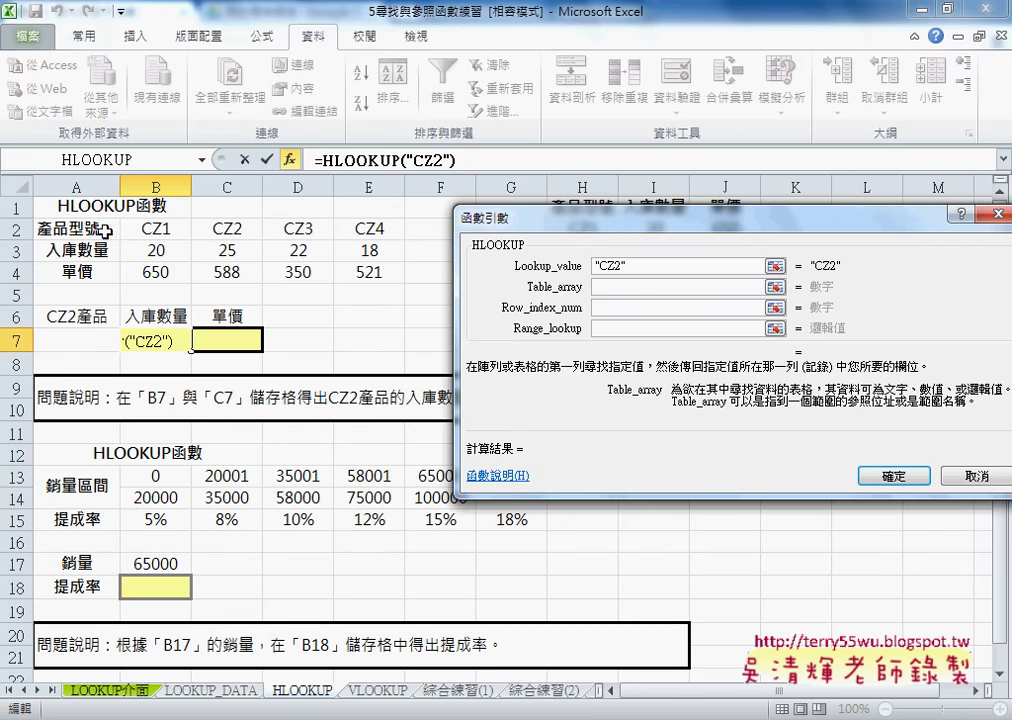
{"action": "left_click", "coordinate": [148, 229]}
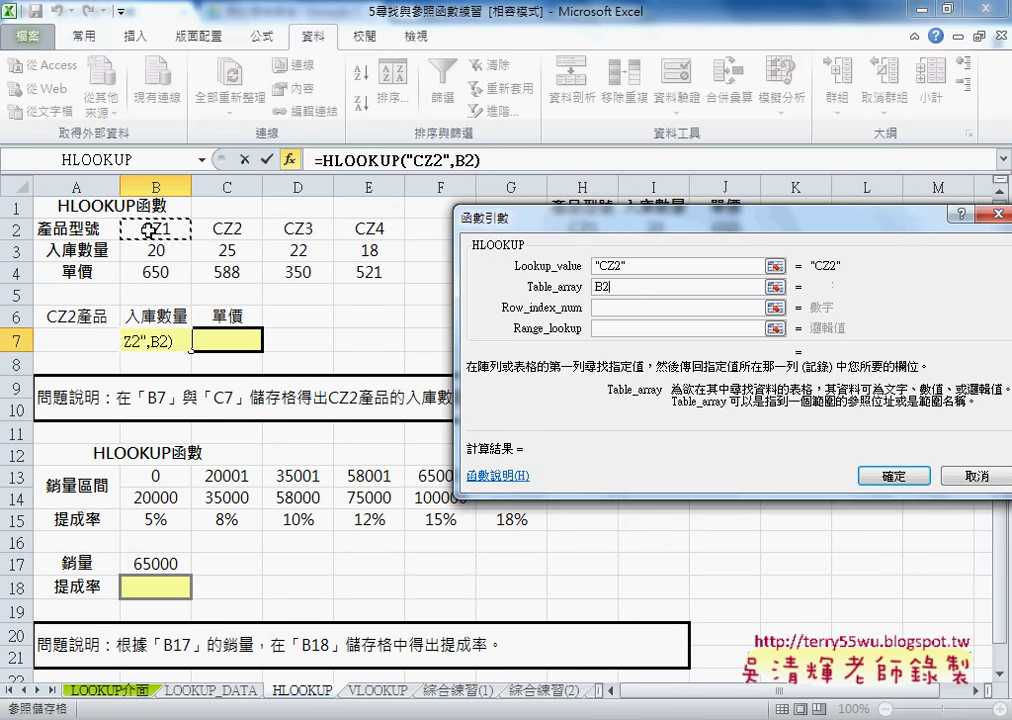
{"action": "left_click_drag", "start_coordinate": [148, 229], "coordinate": [368, 271]}
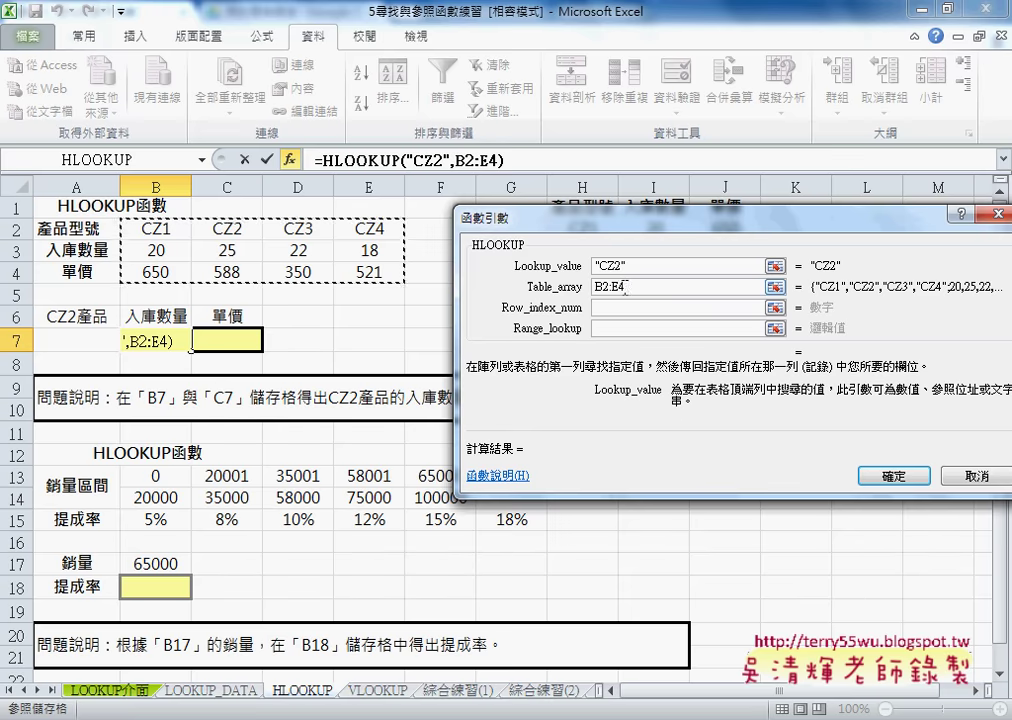
{"action": "double_click", "coordinate": [624, 288]}
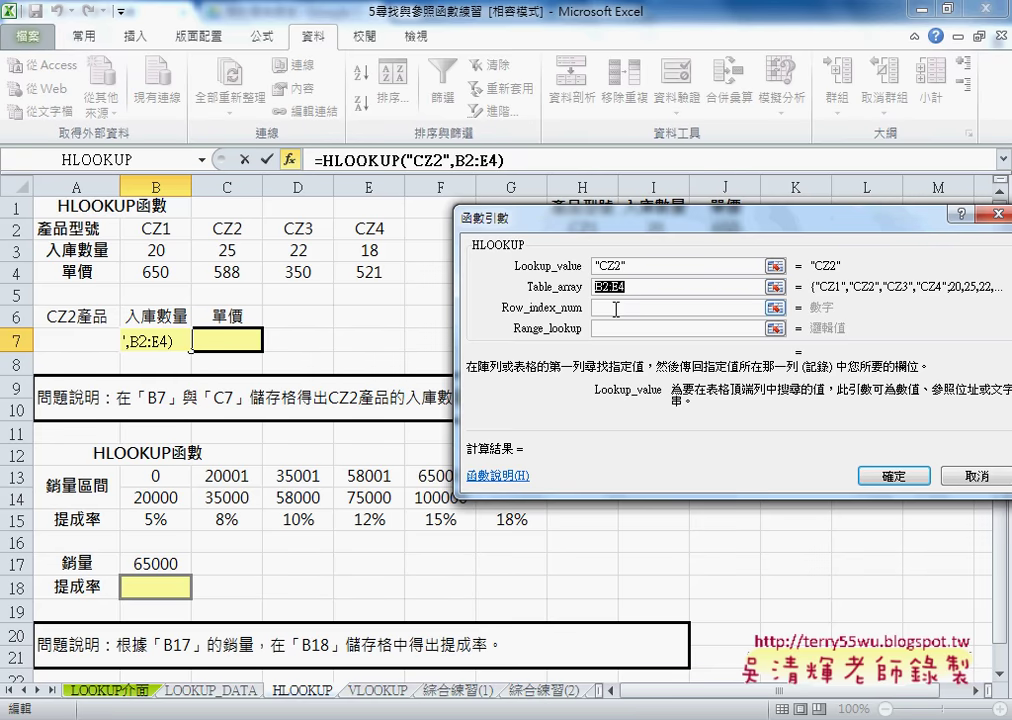
{"action": "left_click", "coordinate": [616, 309]}
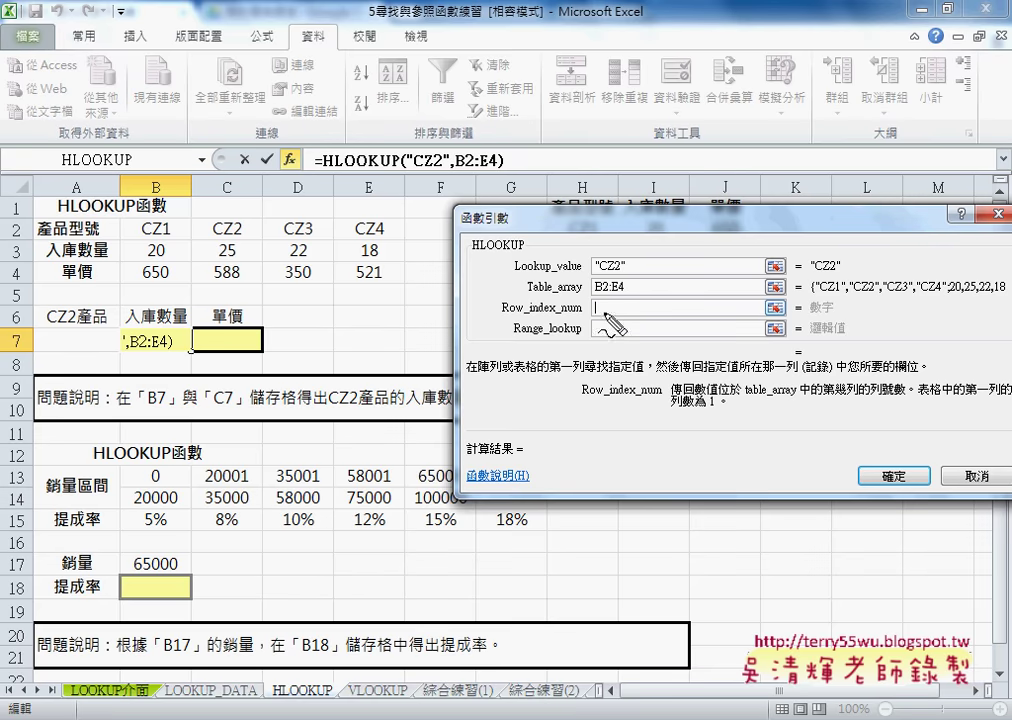
{"action": "left_click_drag", "start_coordinate": [502, 318], "coordinate": [585, 316]}
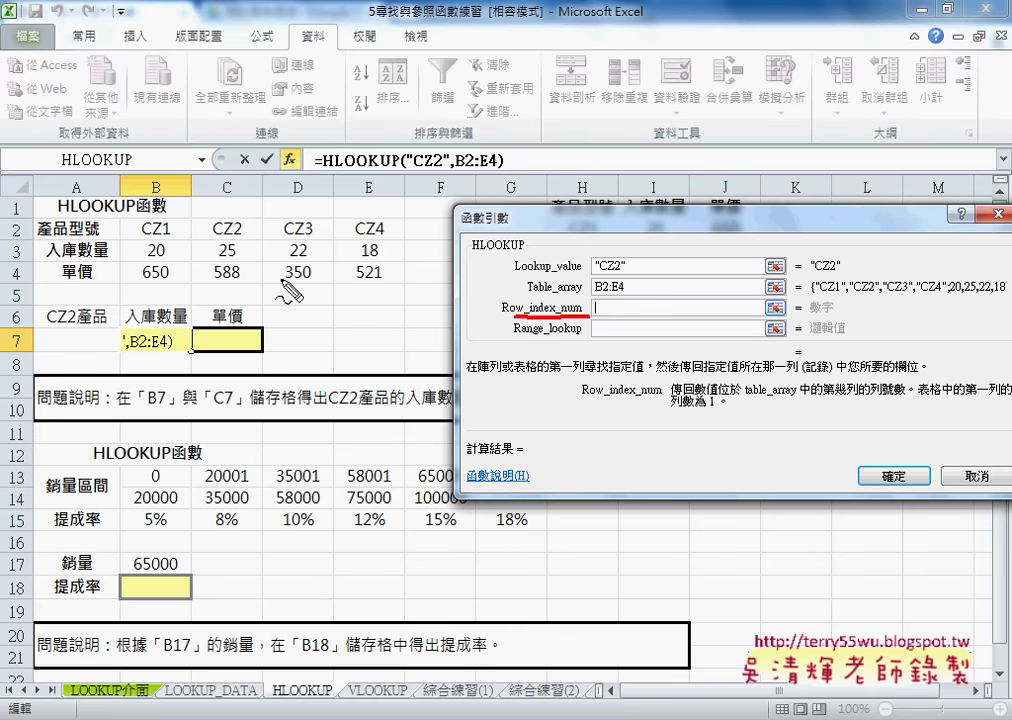
{"action": "left_click_drag", "start_coordinate": [123, 214], "coordinate": [378, 288]}
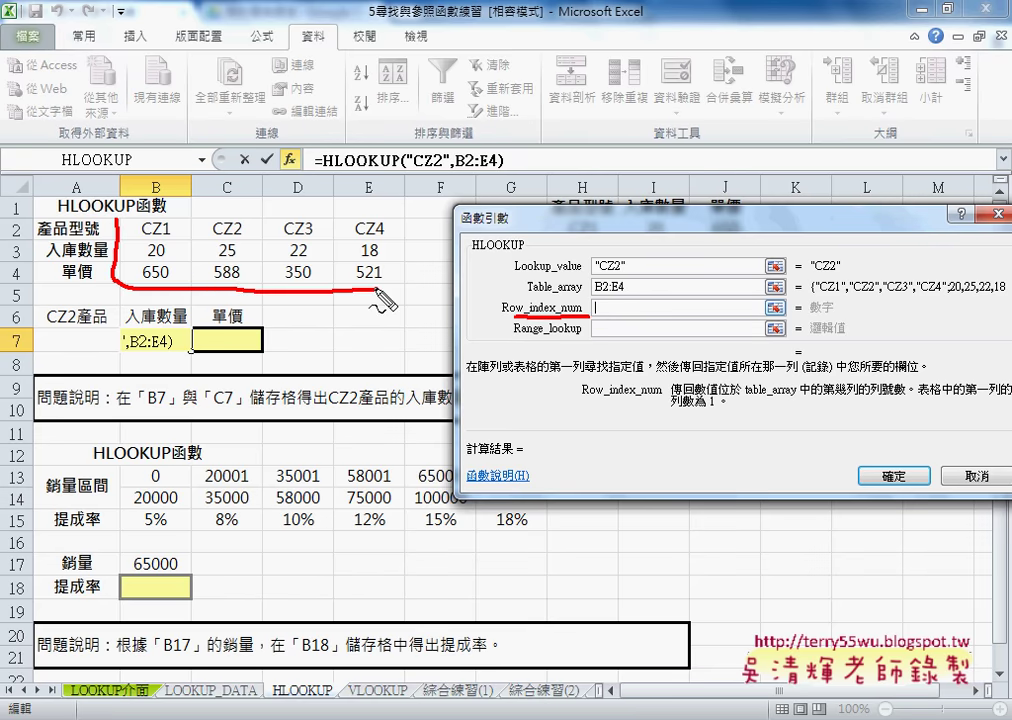
{"action": "left_click_drag", "start_coordinate": [125, 218], "coordinate": [385, 282]}
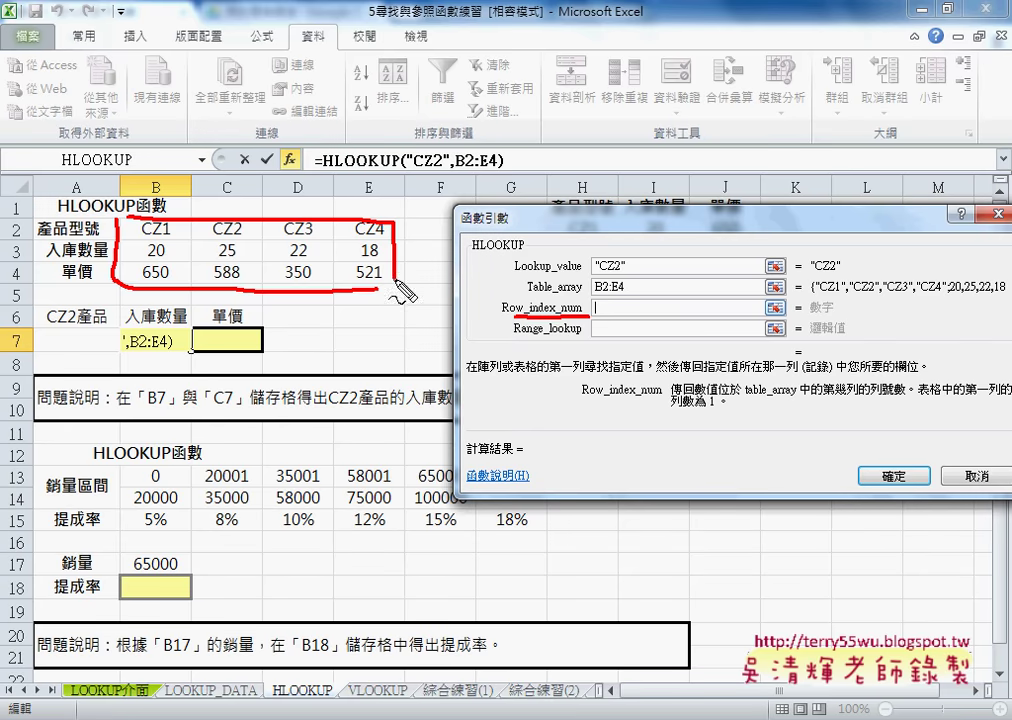
{"action": "left_click_drag", "start_coordinate": [132, 243], "coordinate": [385, 240]}
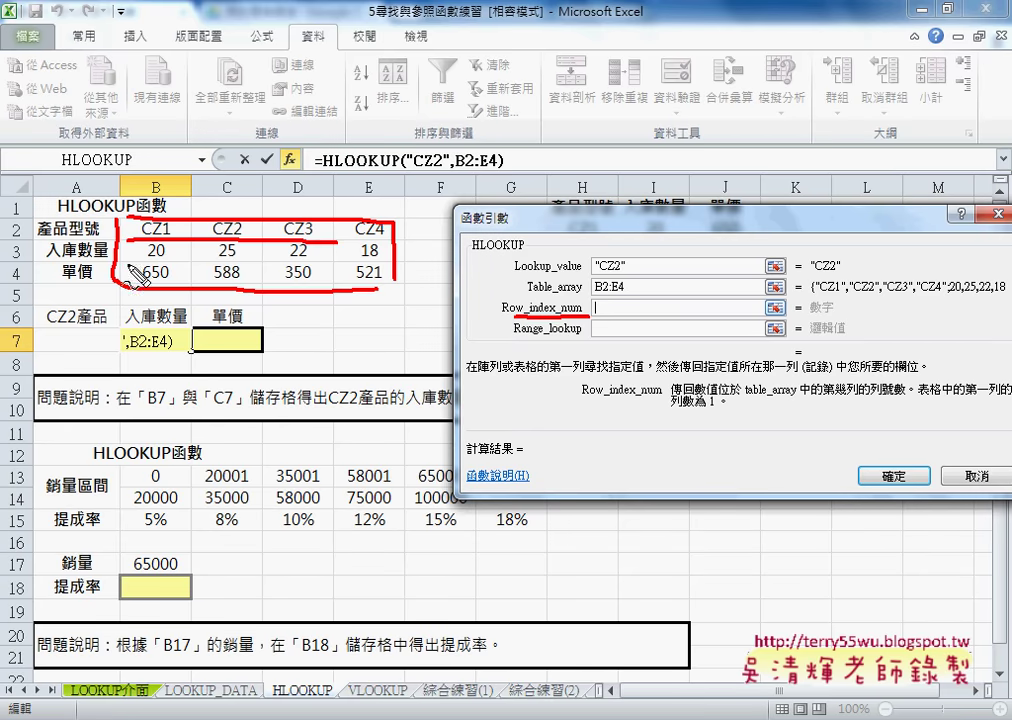
{"action": "left_click_drag", "start_coordinate": [118, 263], "coordinate": [390, 268]}
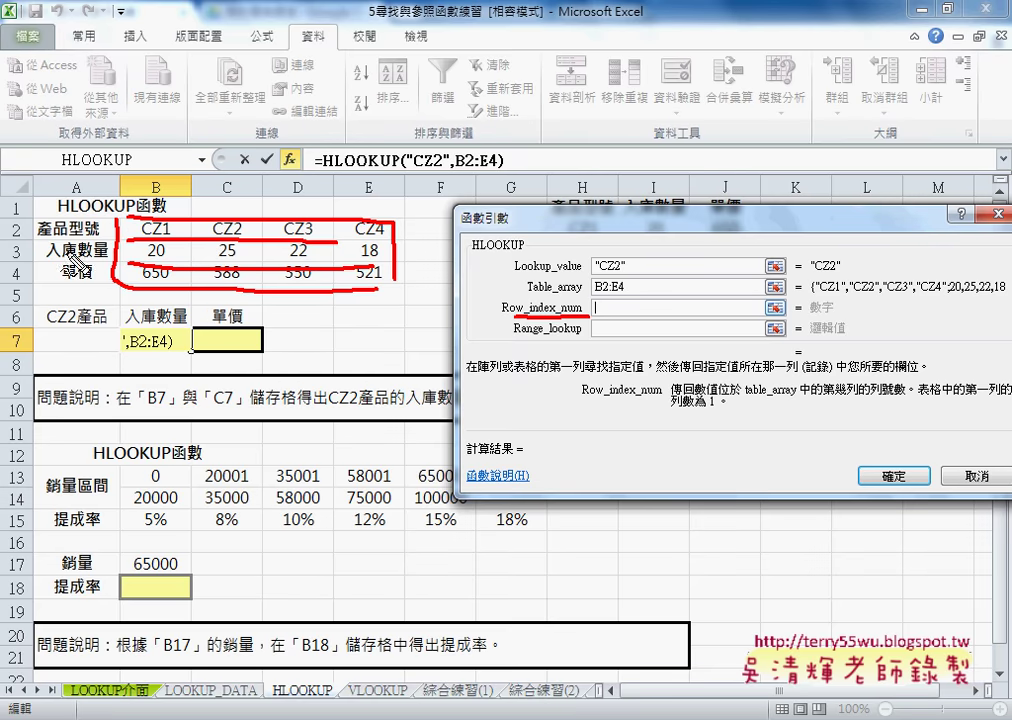
{"action": "left_click_drag", "start_coordinate": [109, 257], "coordinate": [50, 259]}
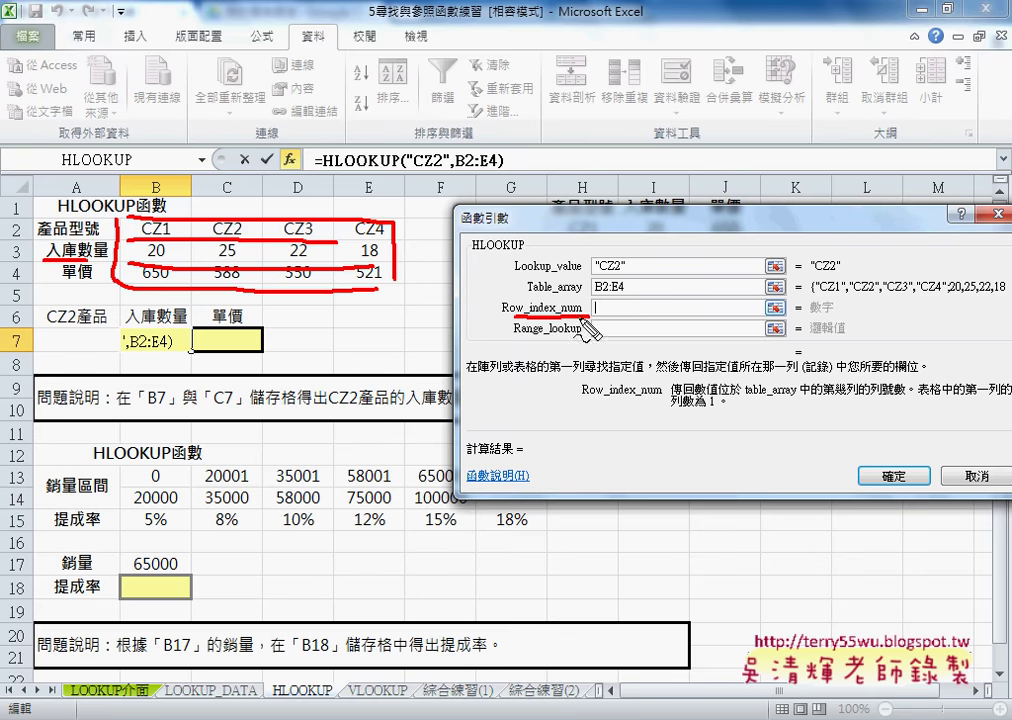
{"action": "left_click_drag", "start_coordinate": [597, 305], "coordinate": [614, 314]}
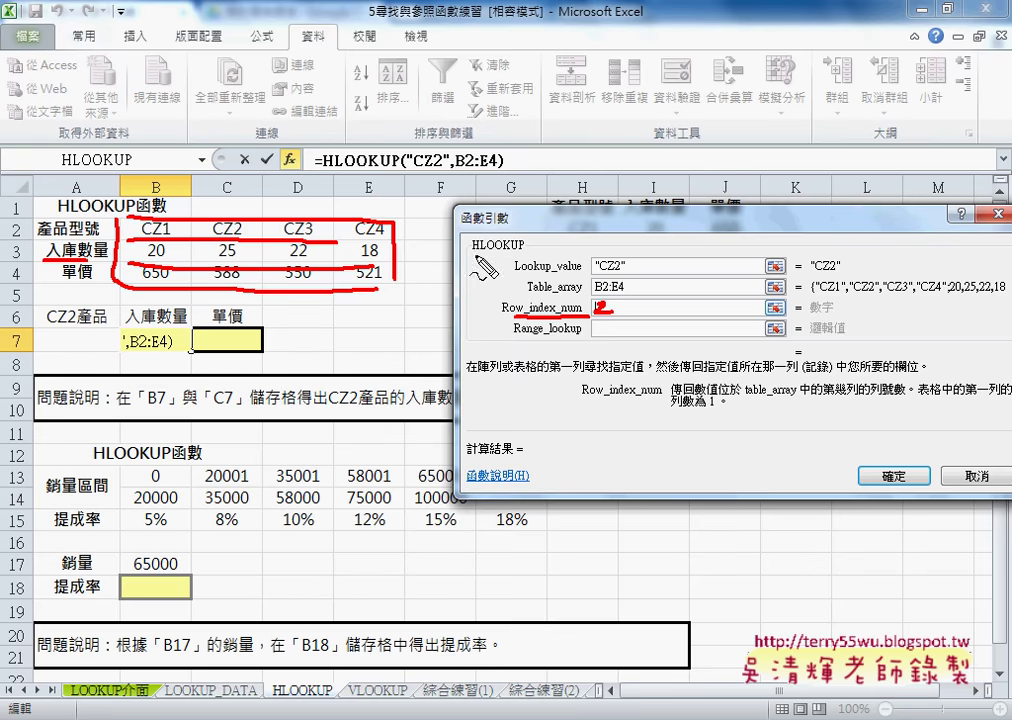
{"action": "left_click_drag", "start_coordinate": [474, 254], "coordinate": [520, 252]}
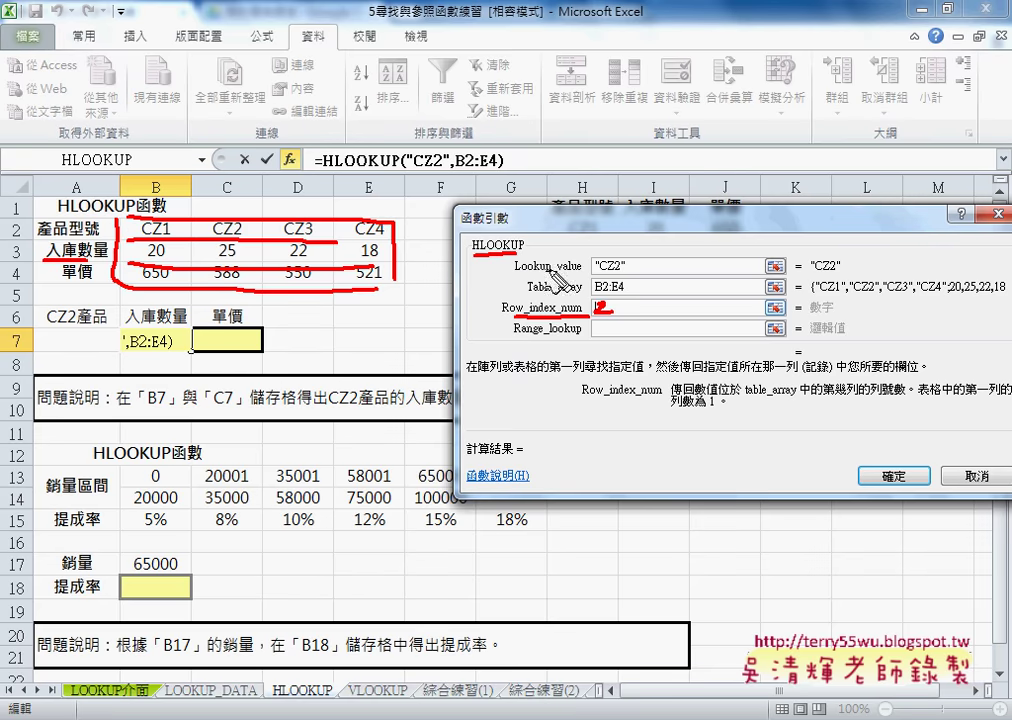
{"action": "mouse_move", "coordinate": [590, 268]}
{"action": "left_mouse_down"}
{"action": "mouse_move", "coordinate": [405, 240]}
{"action": "mouse_move", "coordinate": [432, 218]}
{"action": "left_mouse_up"}
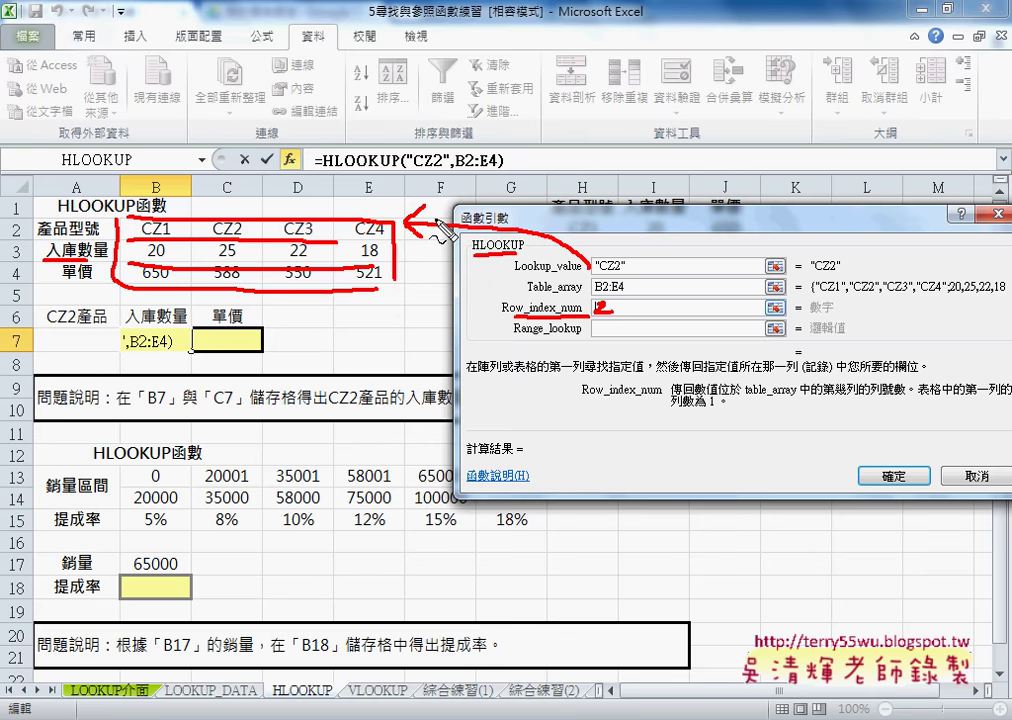
{"action": "key", "text": "Escape"}
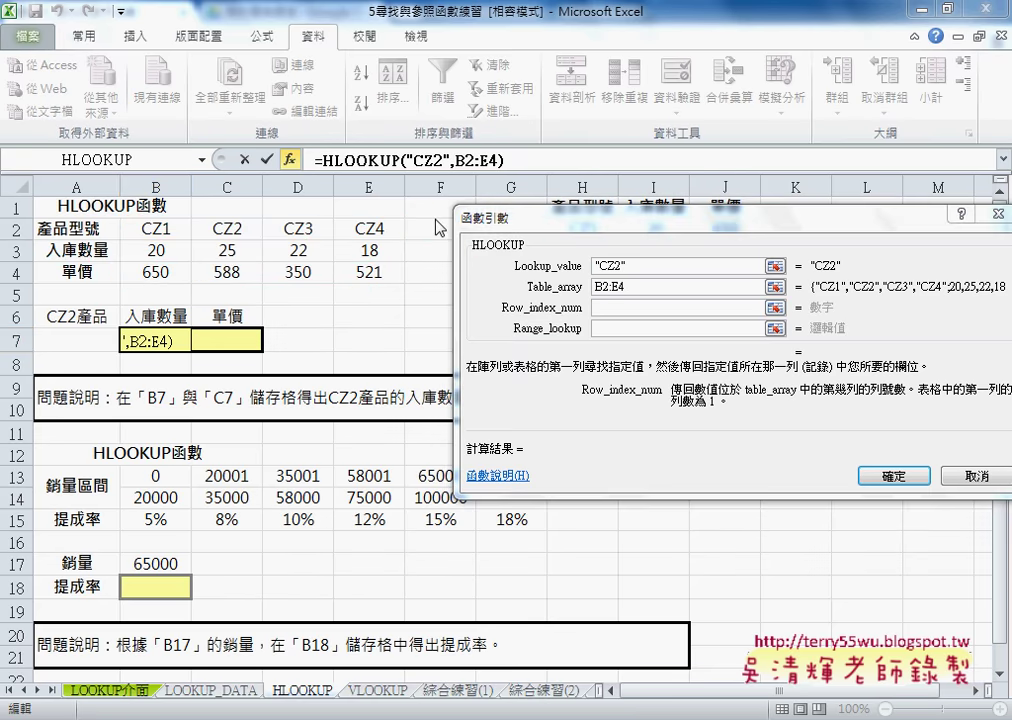
Set B7's HLOOKUP row index to 2 and range lookup to 0 for an exact match.
{"action": "left_click", "coordinate": [618, 309]}
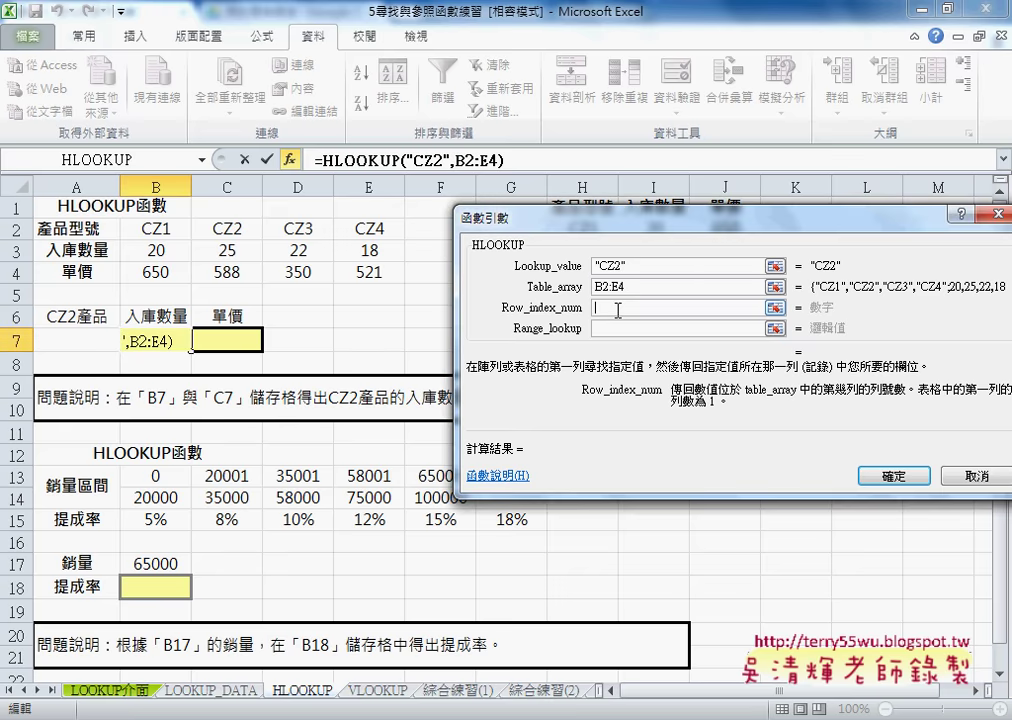
{"action": "type", "text": "2"}
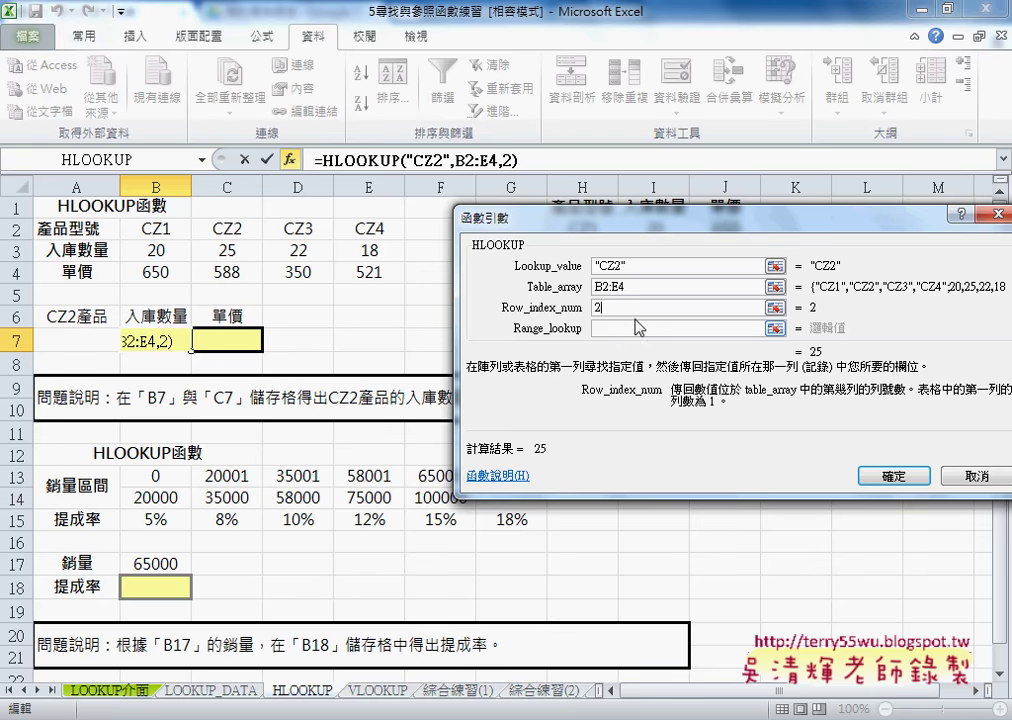
{"action": "left_click", "coordinate": [627, 330]}
{"action": "type", "text": "0"}
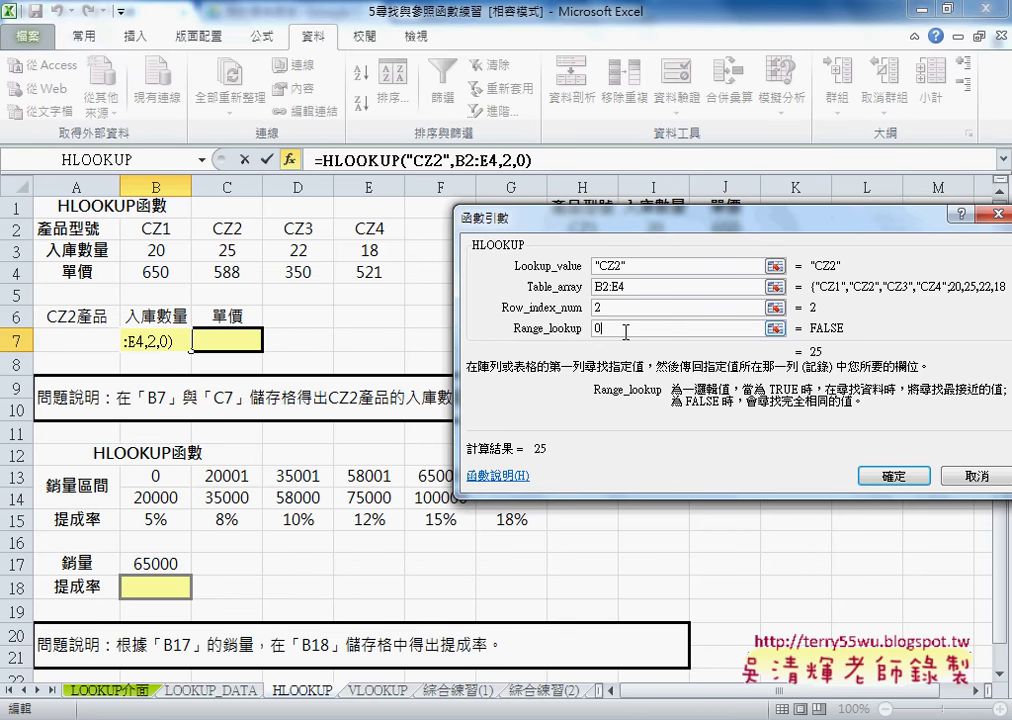
{"action": "key", "text": "BackSpace"}
{"action": "type", "text": "1"}
{"action": "key", "text": "BackSpace"}
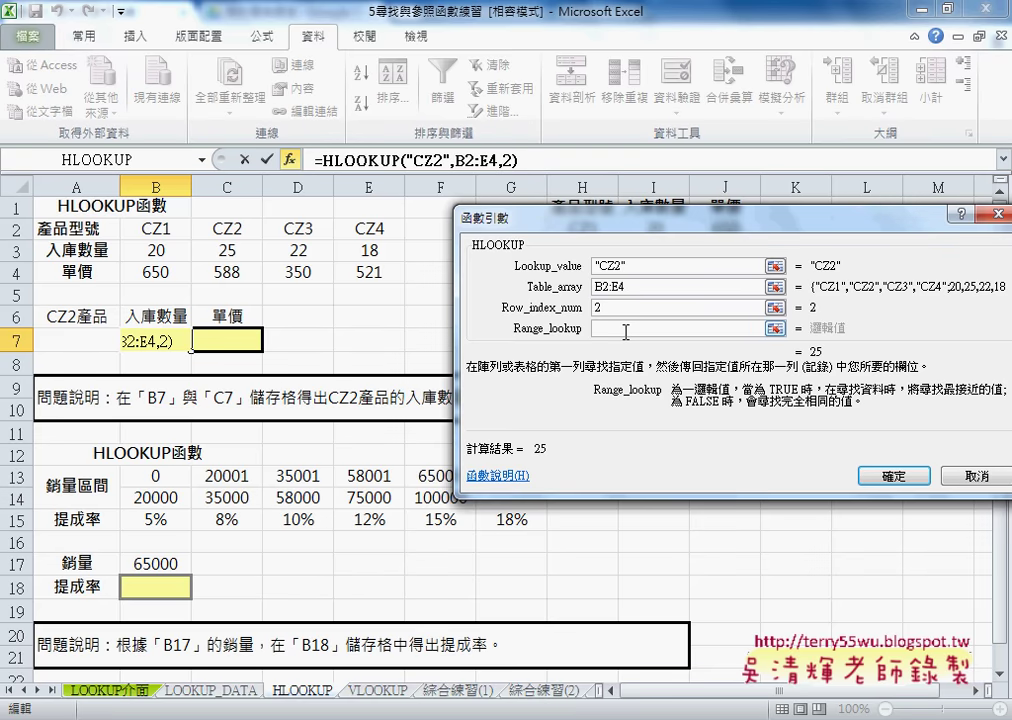
{"action": "type", "text": "0"}
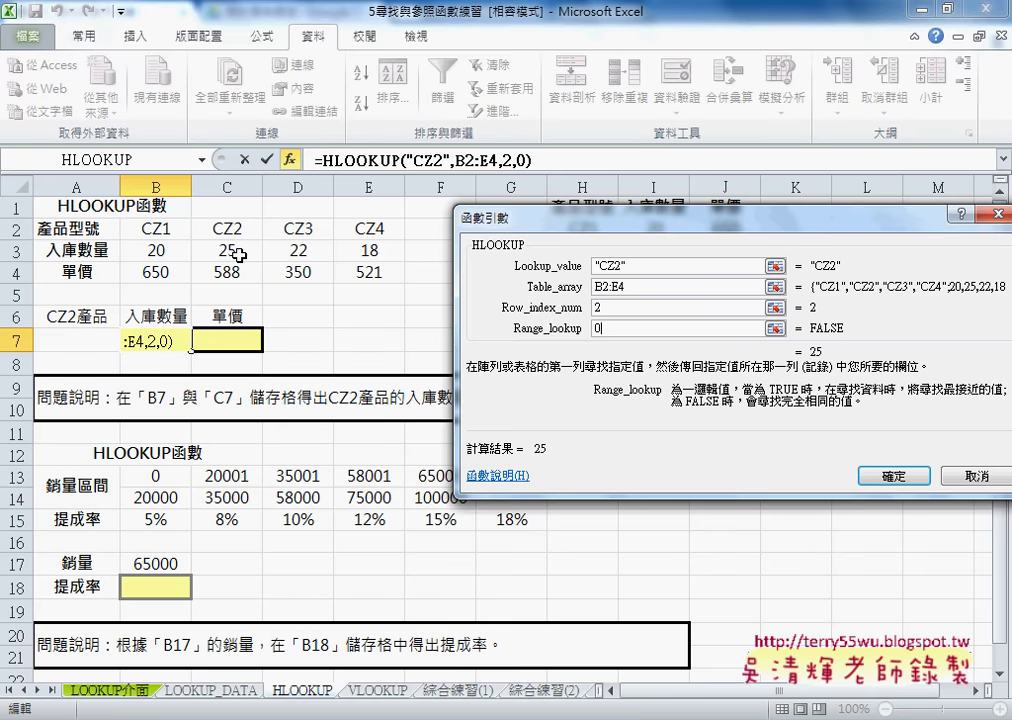
Commit B7's HLOOKUP formula and check CZ2's header and stock quantity in C2:C3.
{"action": "left_click", "coordinate": [267, 159]}
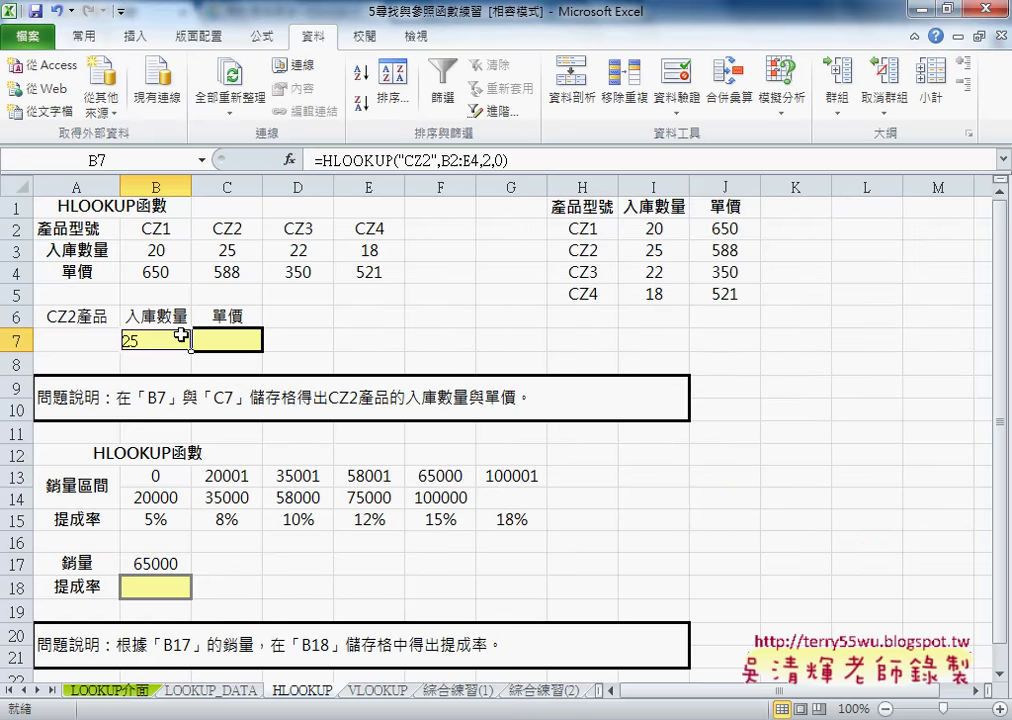
{"action": "left_click", "coordinate": [241, 231]}
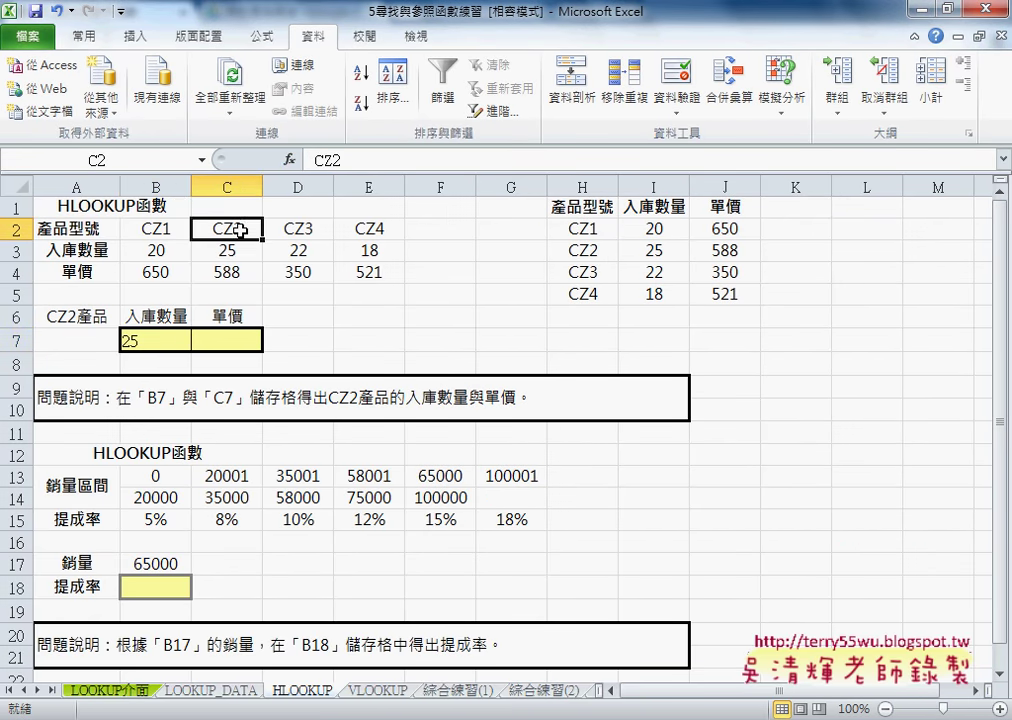
{"action": "left_click", "coordinate": [233, 251]}
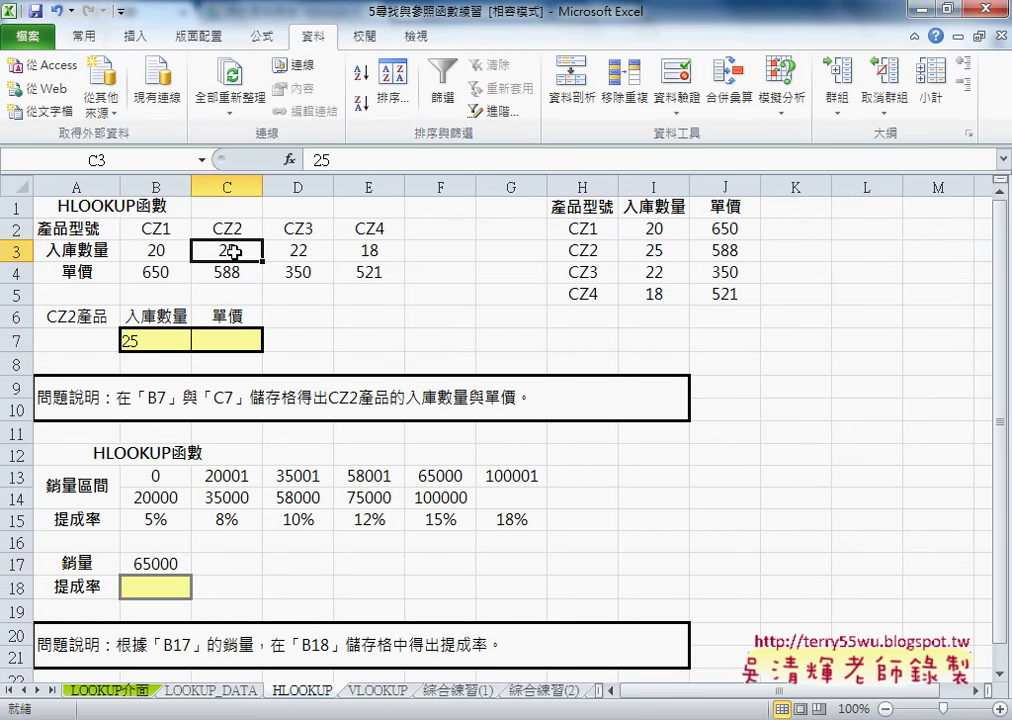
{"action": "left_click", "coordinate": [221, 339]}
Copy B7's formula into C7 and change its row index to 3, returning 588.
{"action": "left_click", "coordinate": [150, 339]}
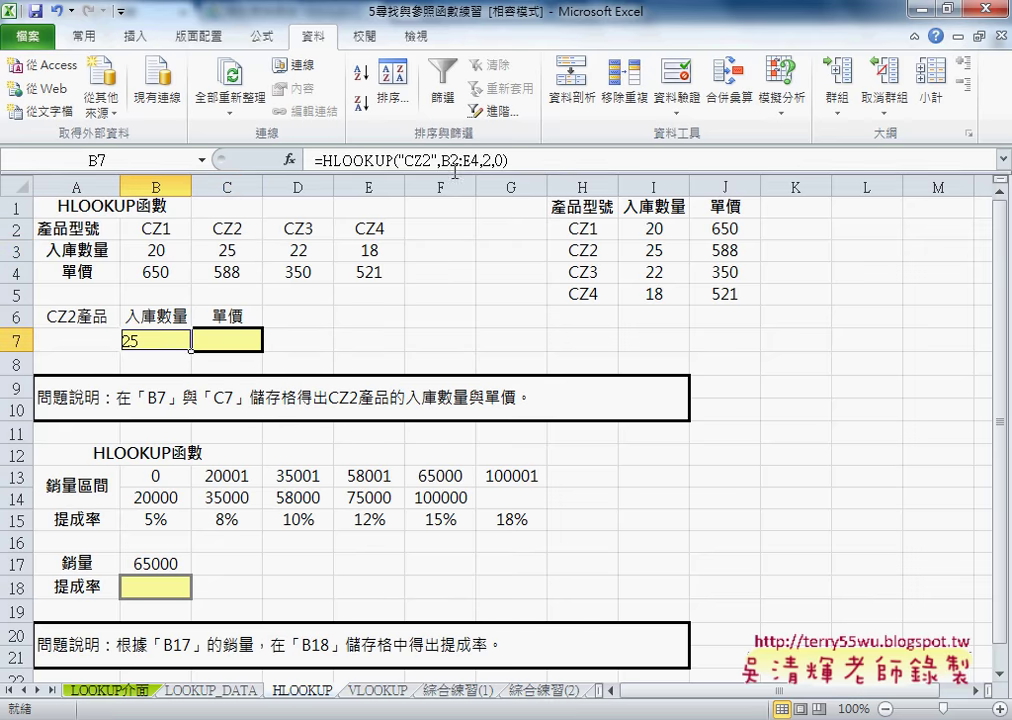
{"action": "double_click", "coordinate": [150, 339]}
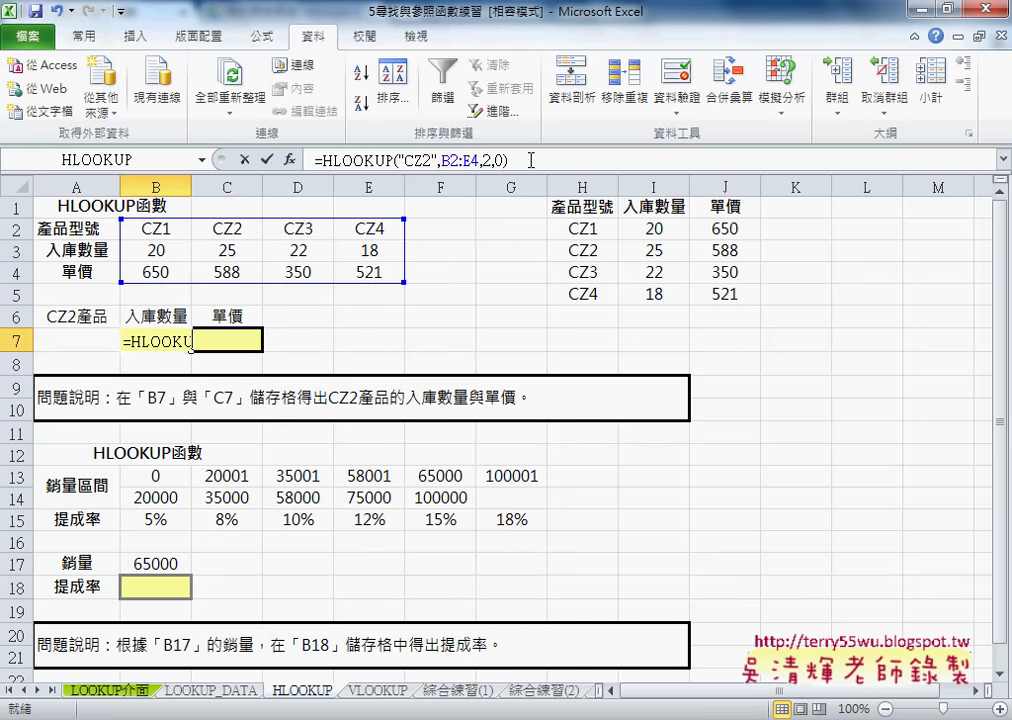
{"action": "right_click", "coordinate": [362, 161]}
{"action": "left_click", "coordinate": [397, 205]}
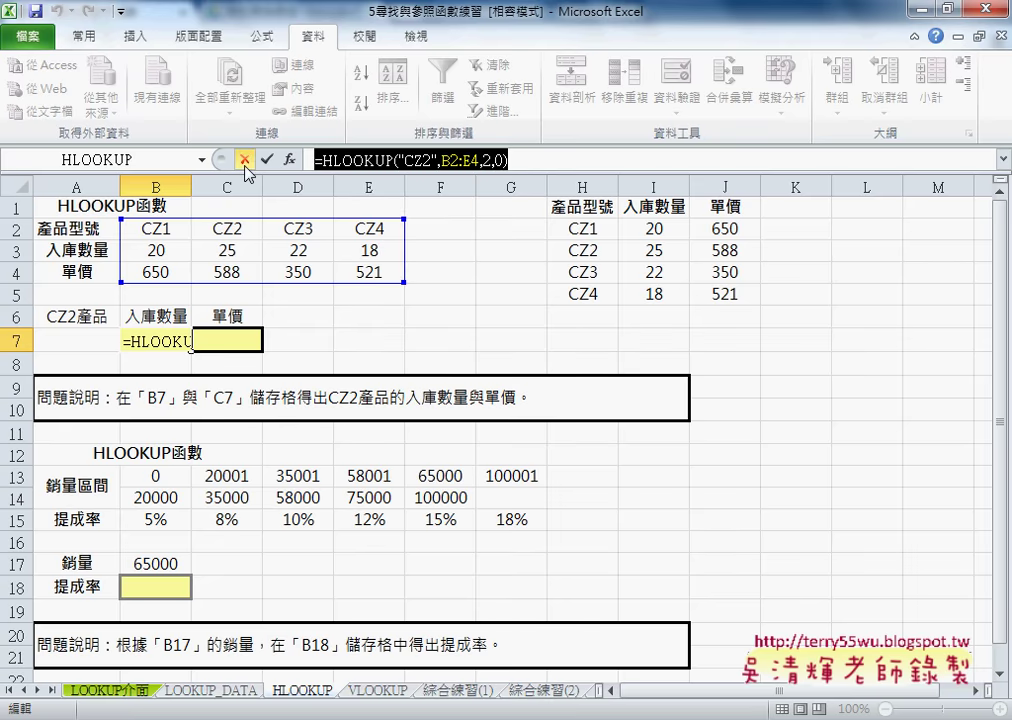
{"action": "left_click", "coordinate": [245, 160]}
{"action": "left_click", "coordinate": [237, 339]}
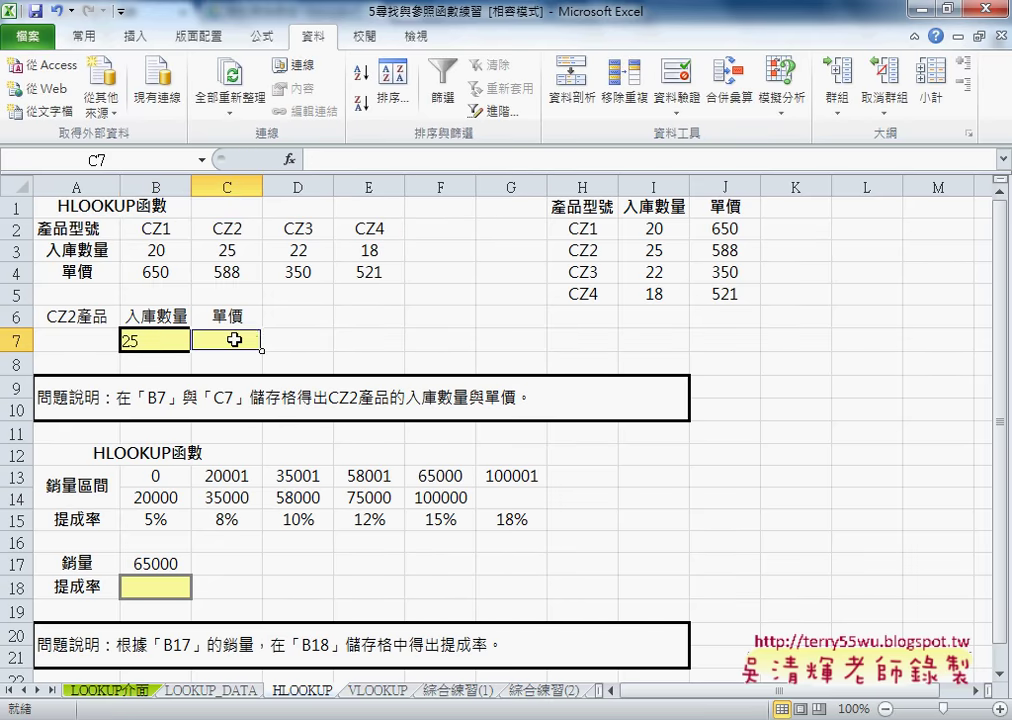
{"action": "right_click", "coordinate": [342, 160]}
{"action": "left_click", "coordinate": [375, 237]}
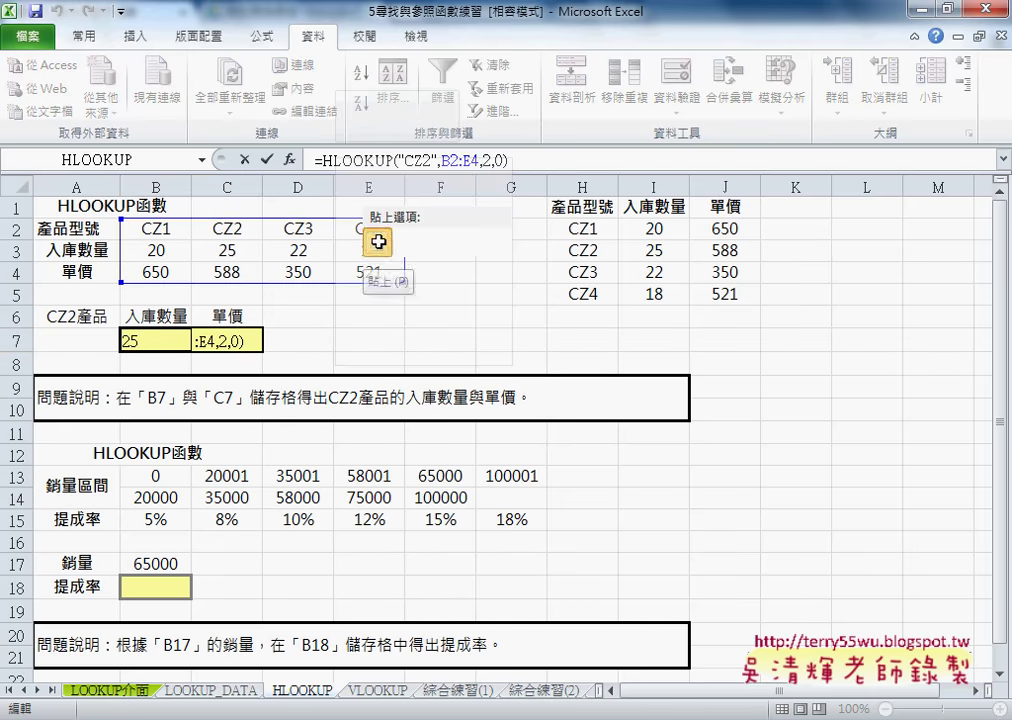
{"action": "double_click", "coordinate": [488, 160]}
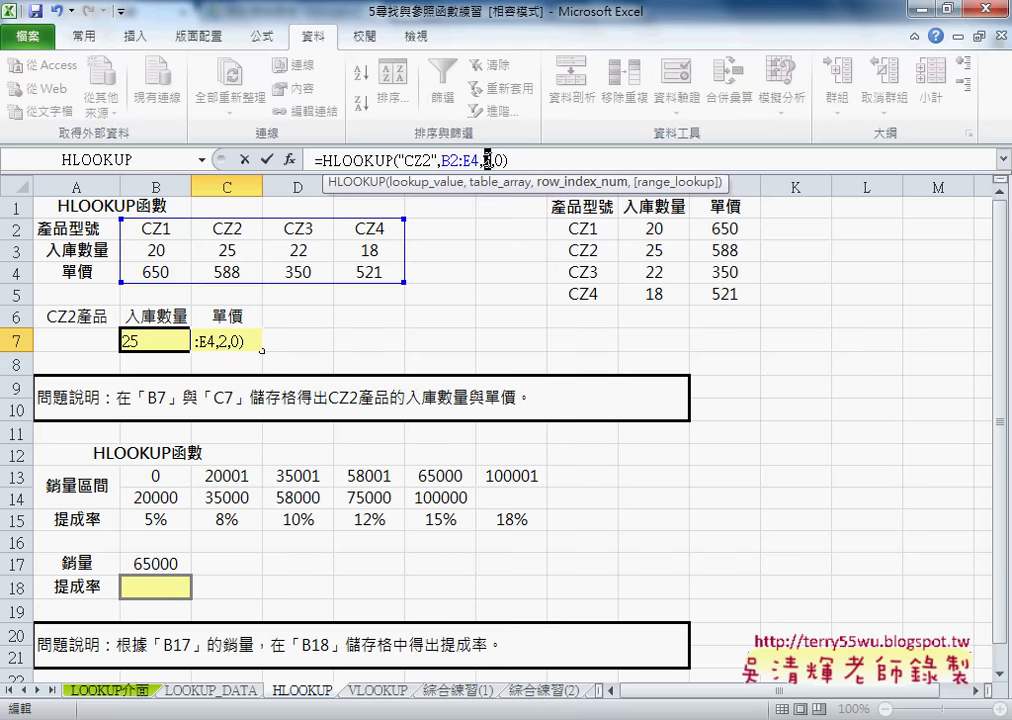
{"action": "type", "text": "3"}
{"action": "left_click", "coordinate": [266, 159]}
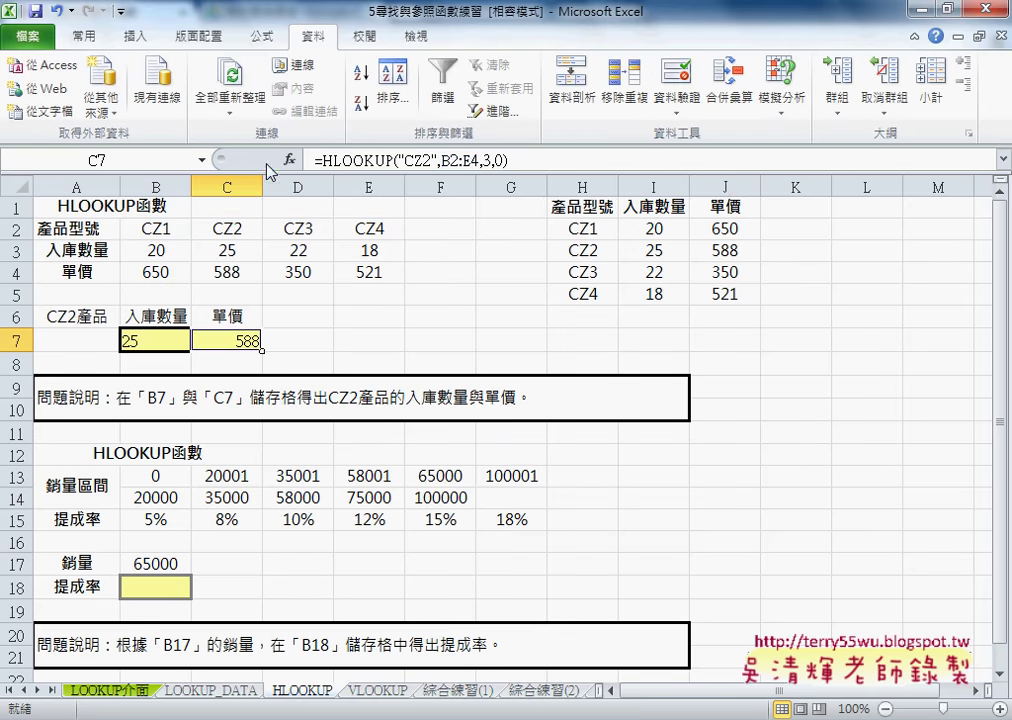
{"action": "left_click", "coordinate": [231, 228]}
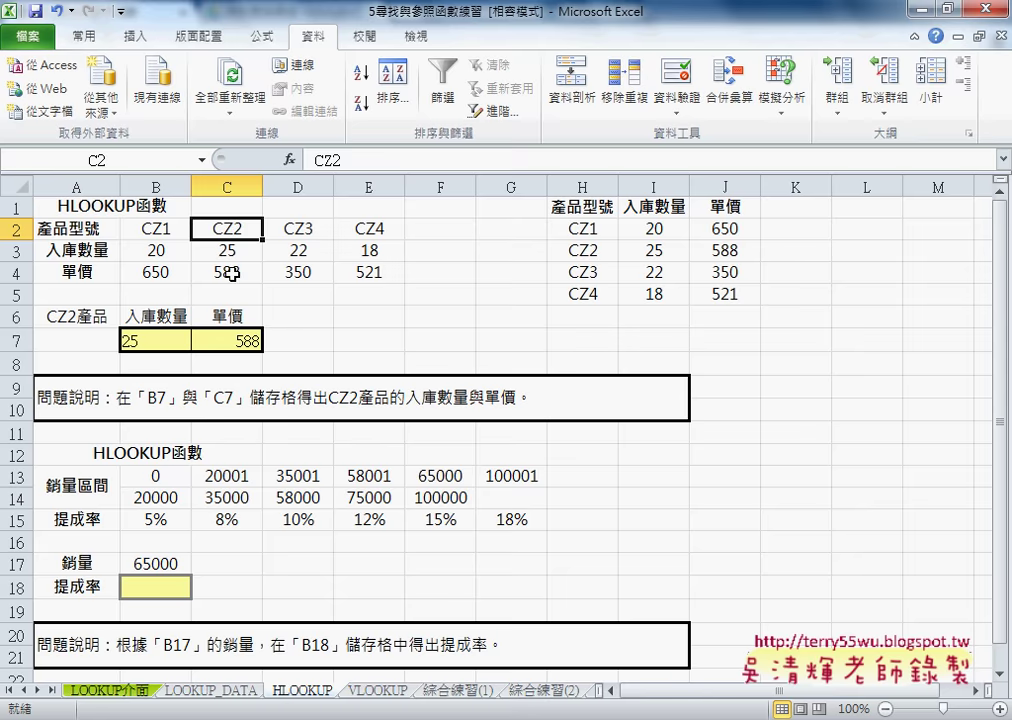
Review the sales brackets, rate labels and the 65000 sales figure below the product table.
{"action": "left_click", "coordinate": [228, 271]}
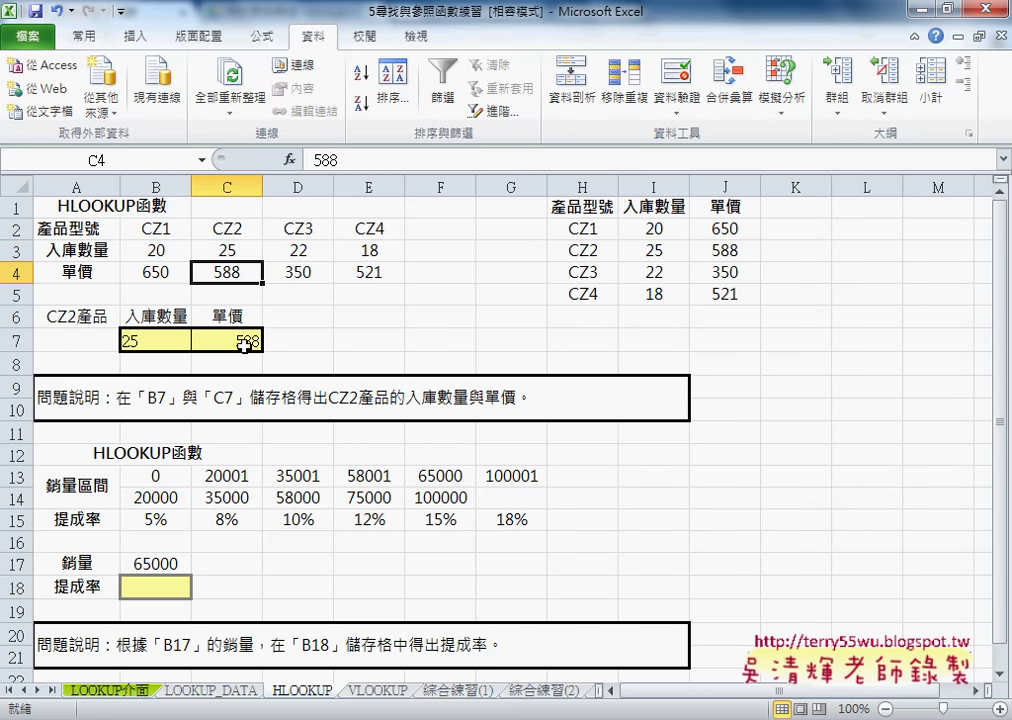
{"action": "scroll", "coordinate": [247, 359], "scroll_direction": "down", "scroll_amount": 2}
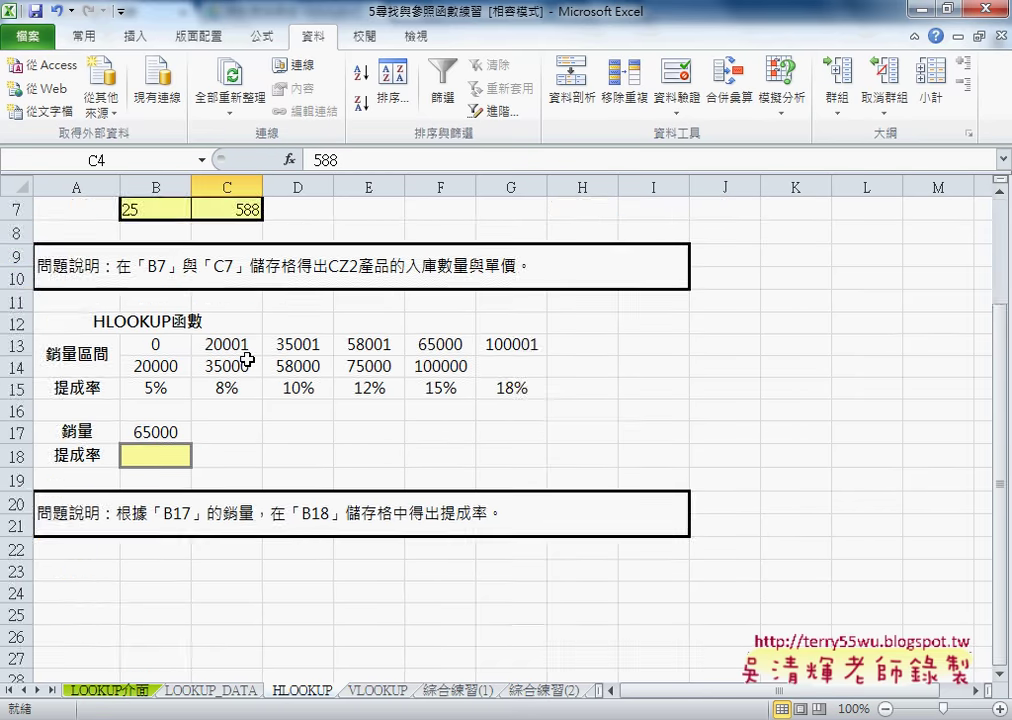
{"action": "left_click", "coordinate": [155, 452]}
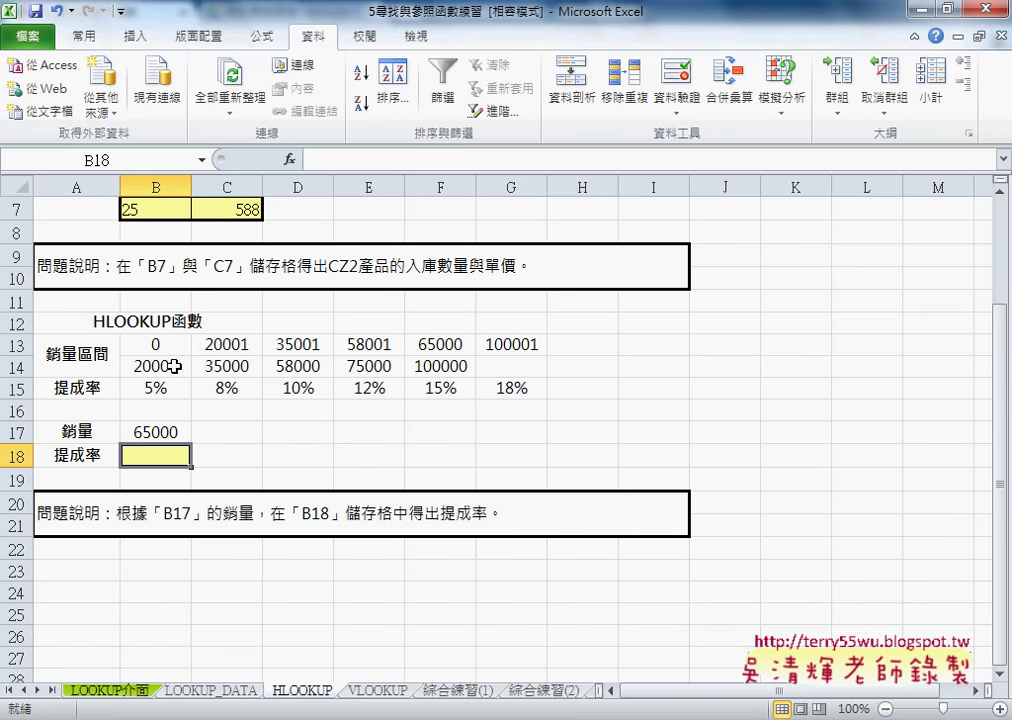
{"action": "left_click", "coordinate": [88, 322]}
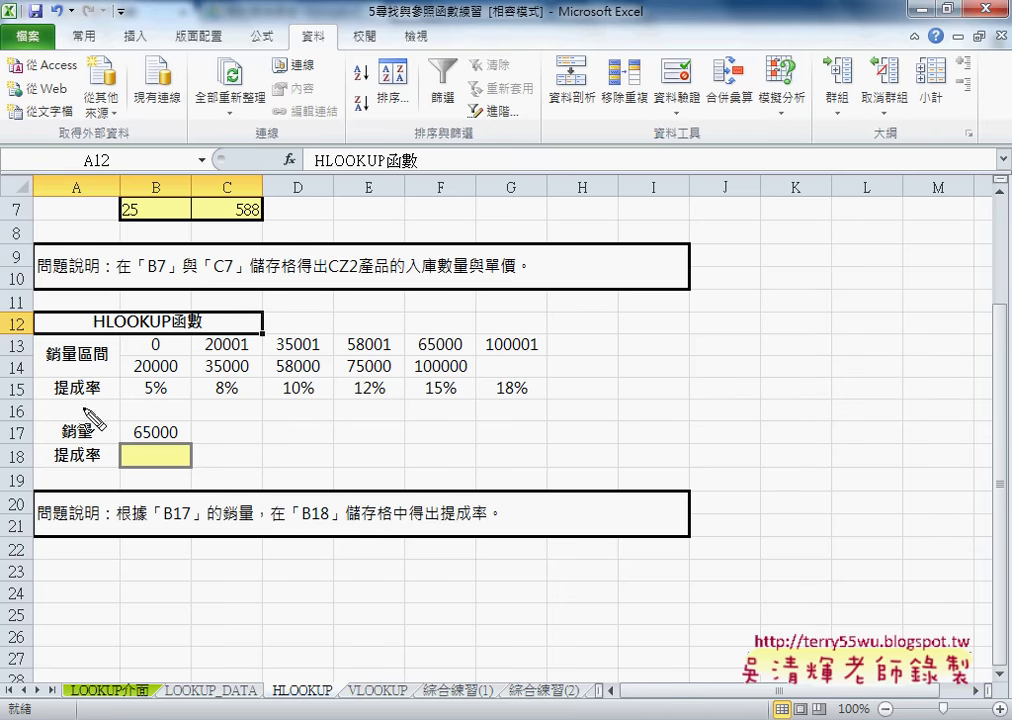
{"action": "mouse_move", "coordinate": [100, 334]}
{"action": "left_mouse_down"}
{"action": "mouse_move", "coordinate": [124, 398]}
{"action": "mouse_move", "coordinate": [82, 408]}
{"action": "left_mouse_up"}
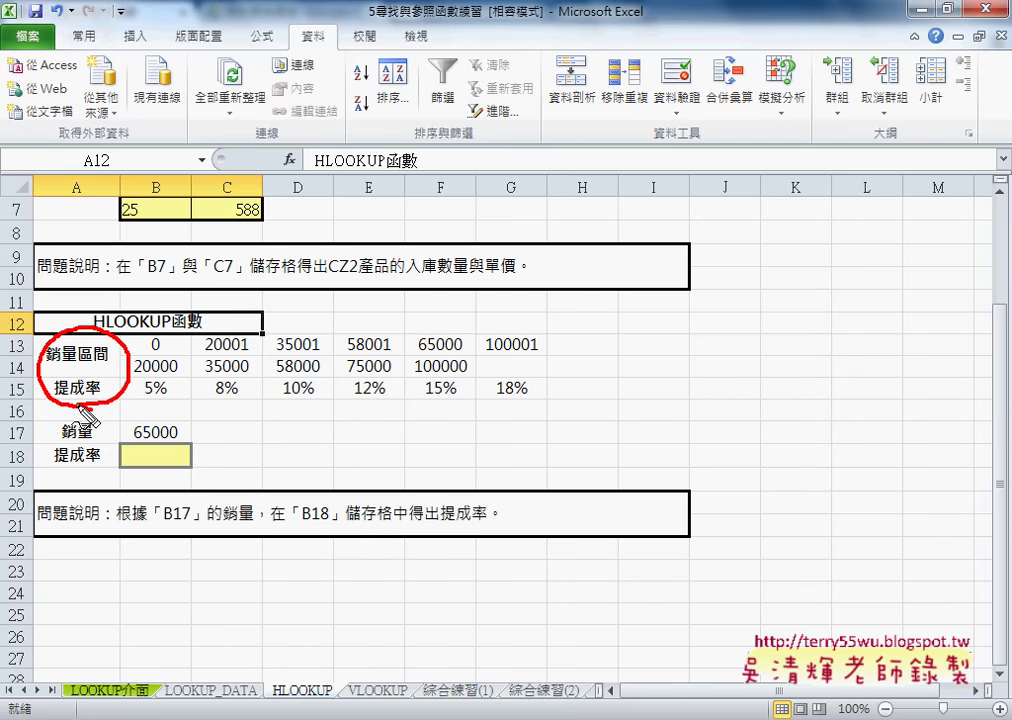
{"action": "left_click_drag", "start_coordinate": [128, 443], "coordinate": [181, 447]}
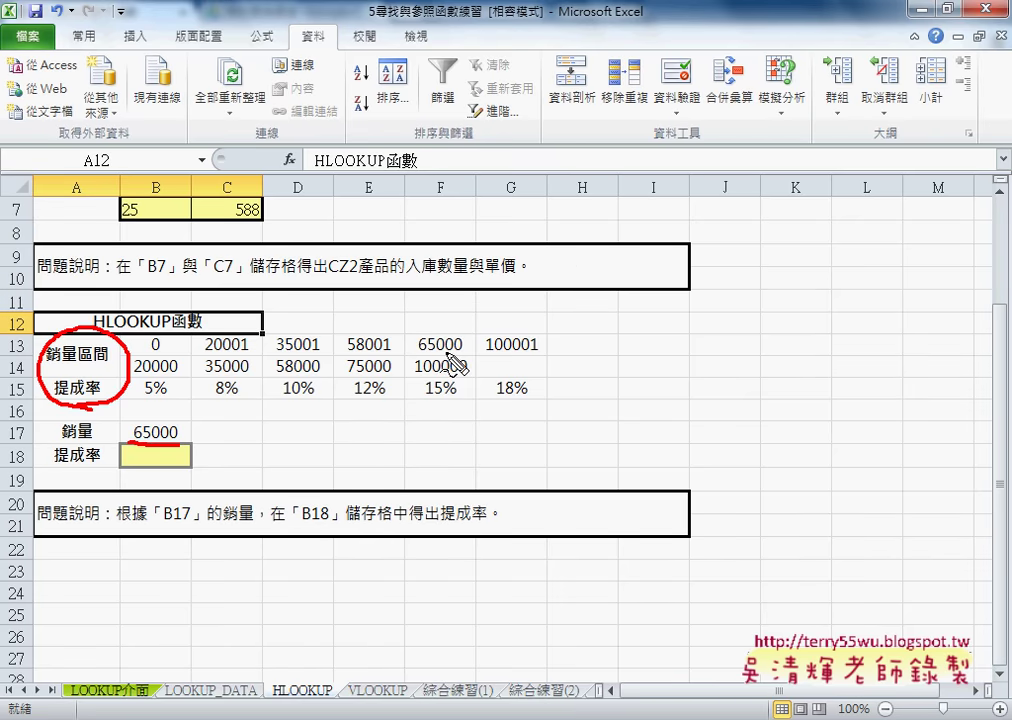
{"action": "key", "text": "Escape"}
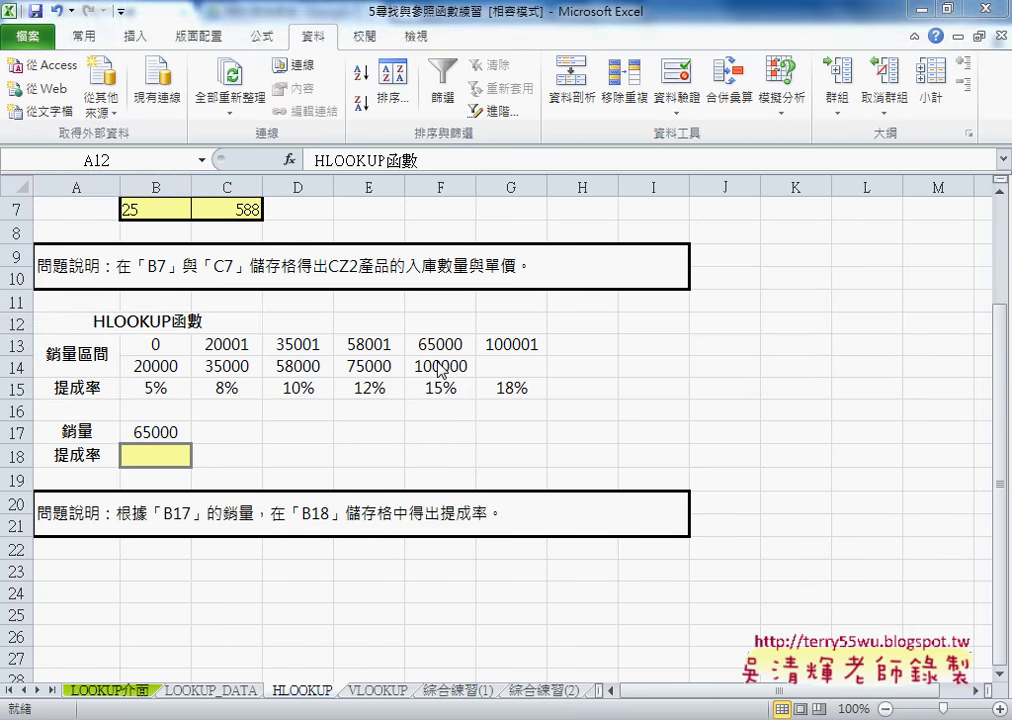
Change F13's bracket lower bound from 65000 to 75000, then select B18.
{"action": "key", "text": "F2"}
{"action": "double_click", "coordinate": [426, 344]}
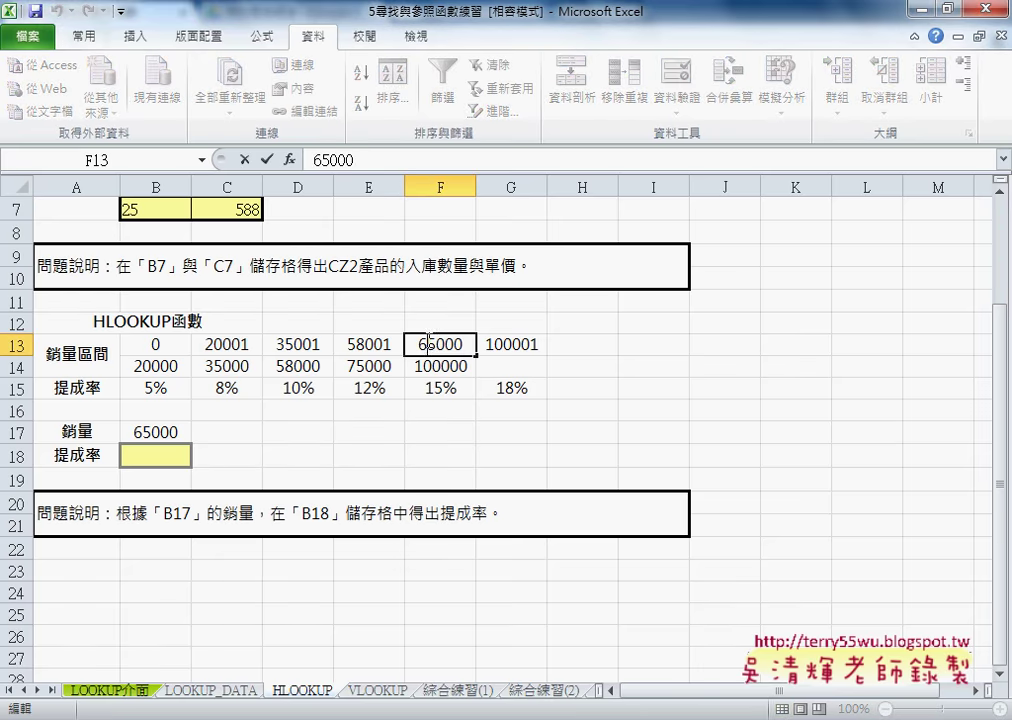
{"action": "key", "text": "BackSpace"}
{"action": "type", "text": "7"}
{"action": "key", "text": "Return"}
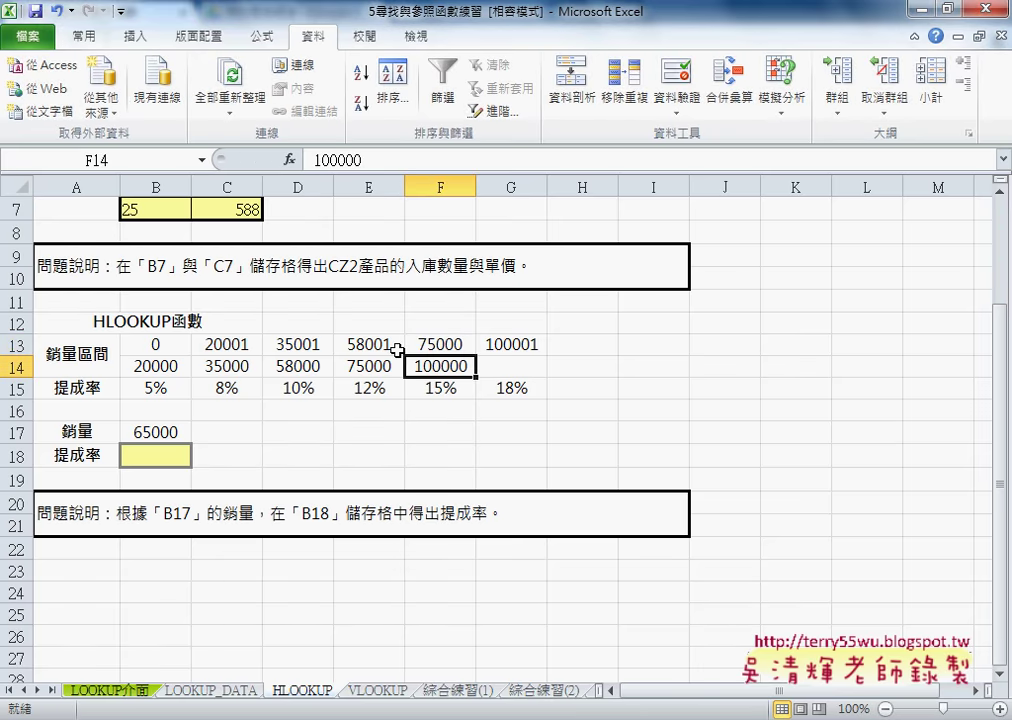
{"action": "left_click", "coordinate": [150, 430]}
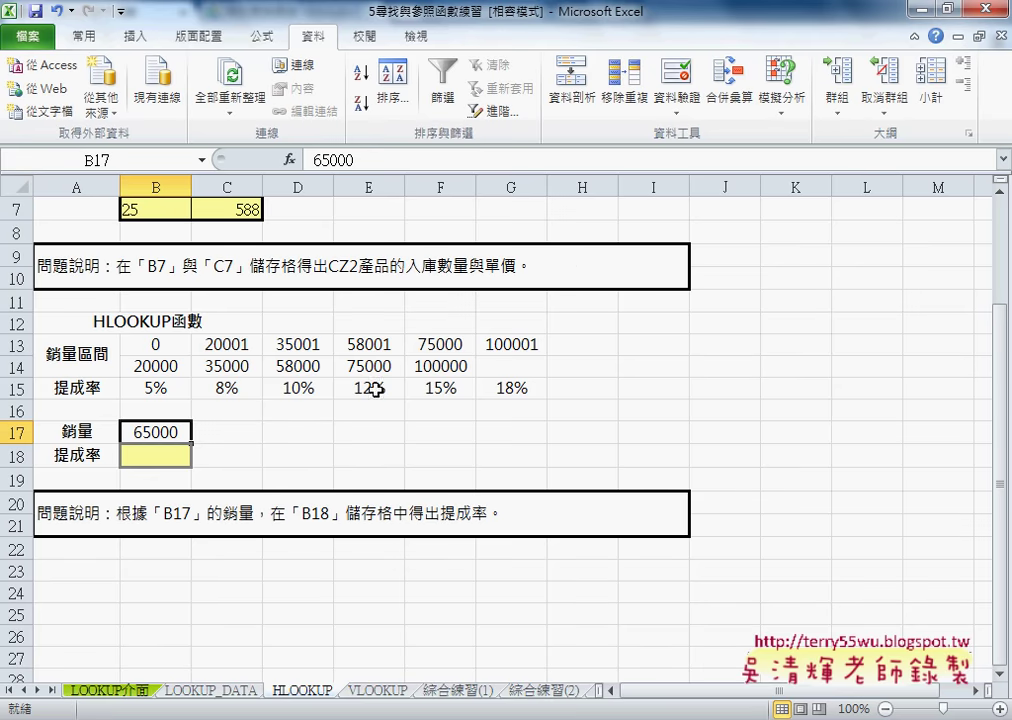
{"action": "left_click", "coordinate": [163, 456]}
Insert HLOOKUP in B18 with lookup value B17 and table range B13:G15.
{"action": "left_click", "coordinate": [289, 159]}
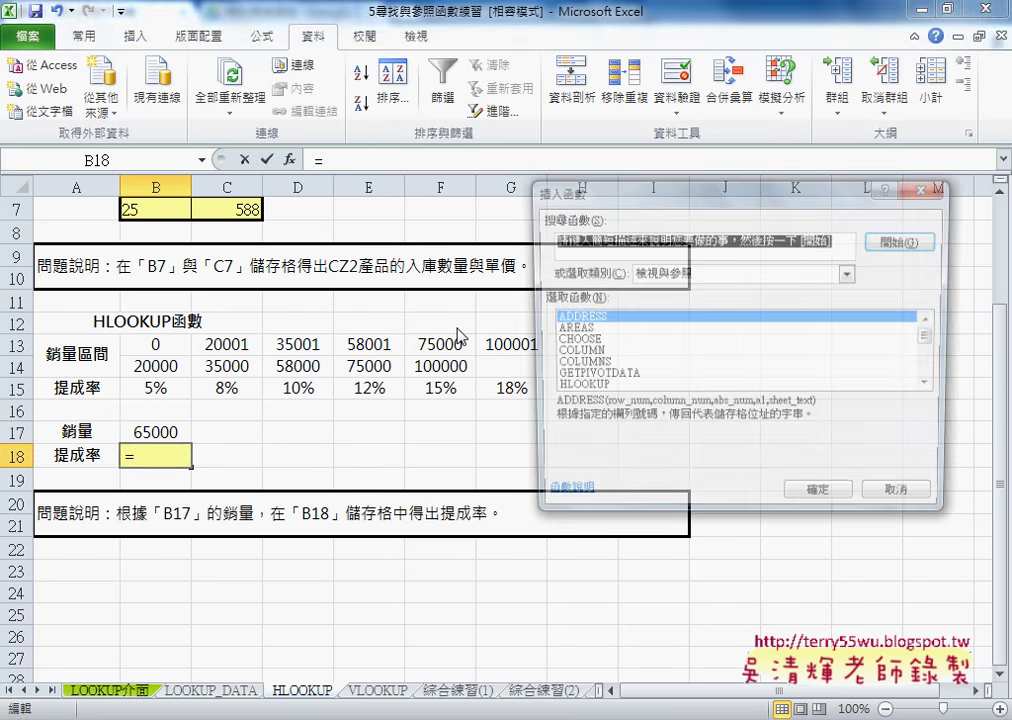
{"action": "left_click", "coordinate": [575, 388]}
{"action": "left_click", "coordinate": [822, 500]}
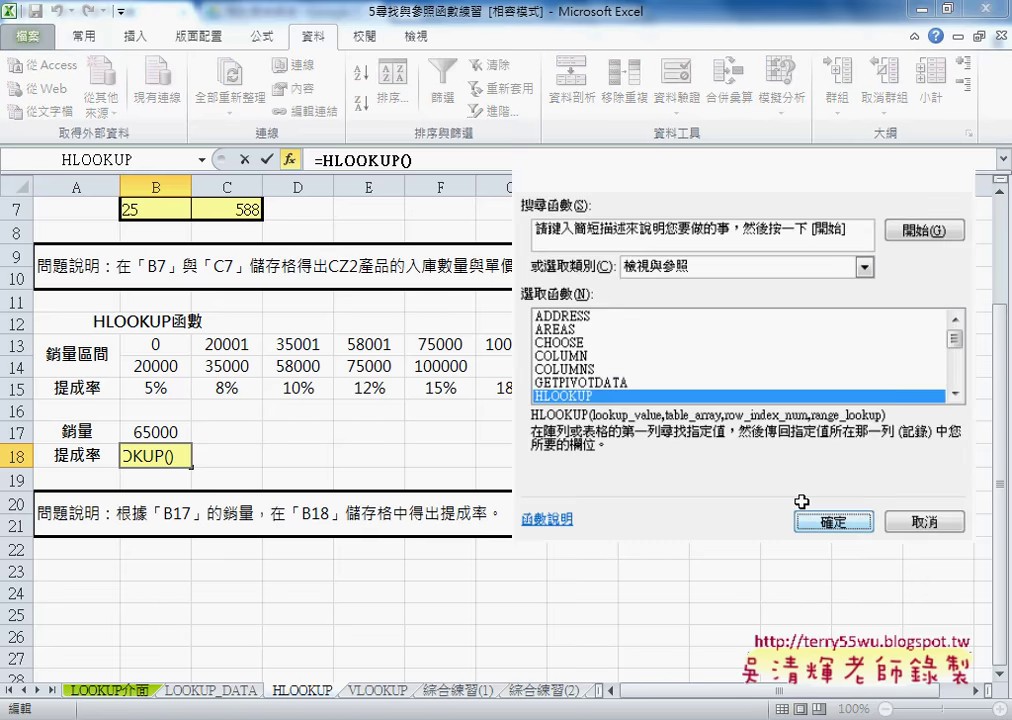
{"action": "left_click", "coordinate": [152, 432]}
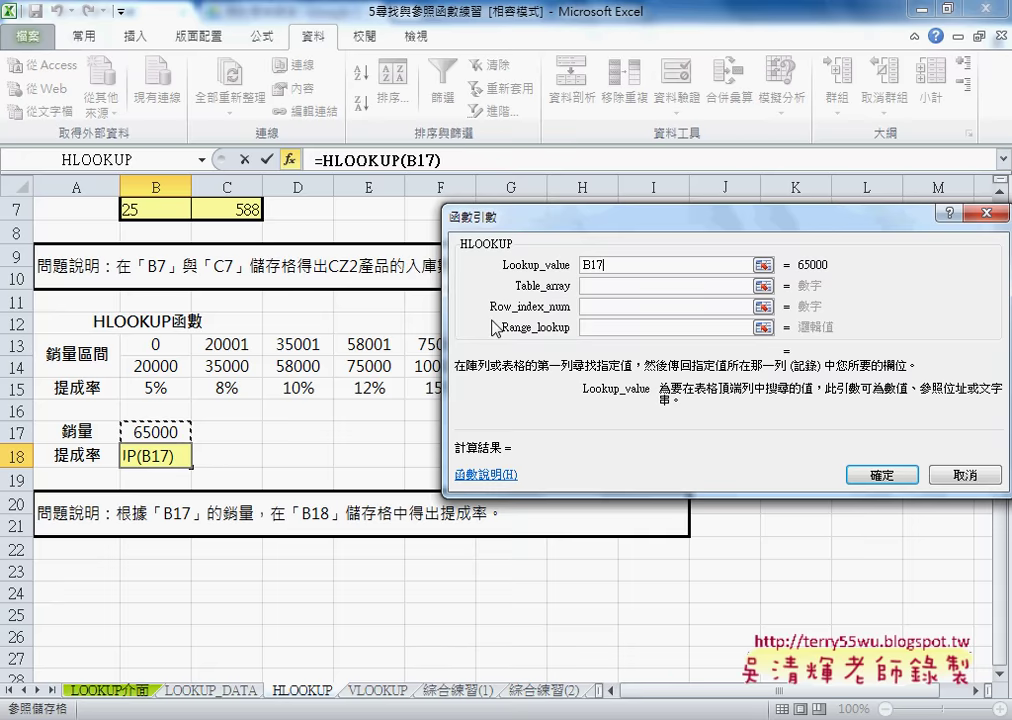
{"action": "key", "text": "Tab"}
{"action": "left_click_drag", "start_coordinate": [610, 243], "coordinate": [337, 503]}
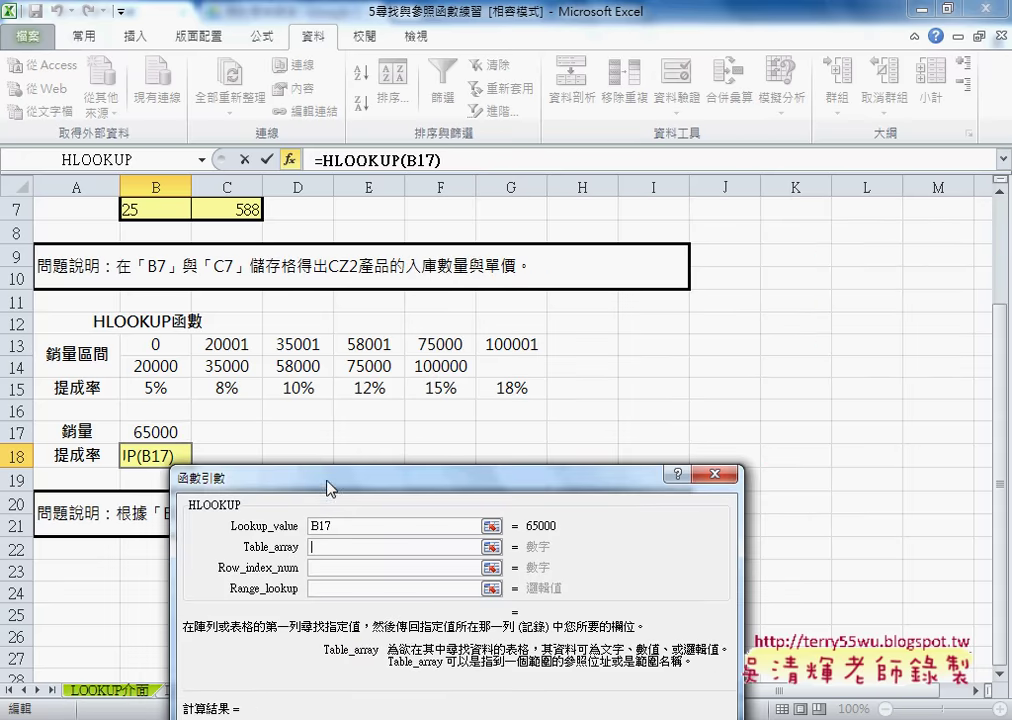
{"action": "left_click_drag", "start_coordinate": [183, 346], "coordinate": [513, 389]}
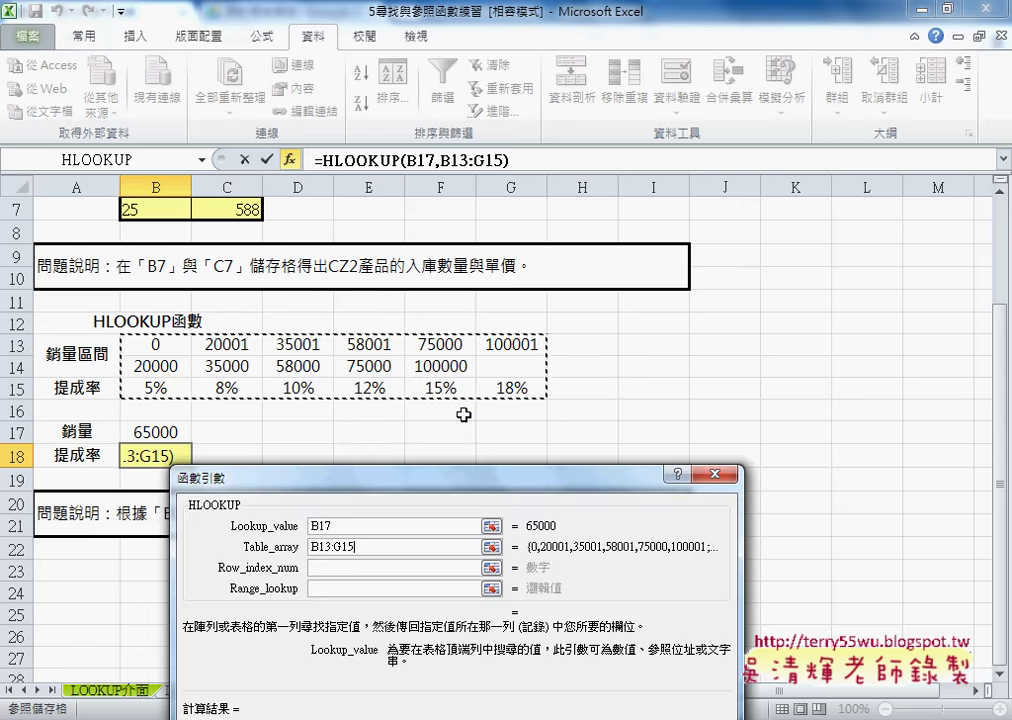
Set row index 3 and range lookup 1 for approximate match, previewing 12%.
{"action": "left_click_drag", "start_coordinate": [443, 429], "coordinate": [529, 449]}
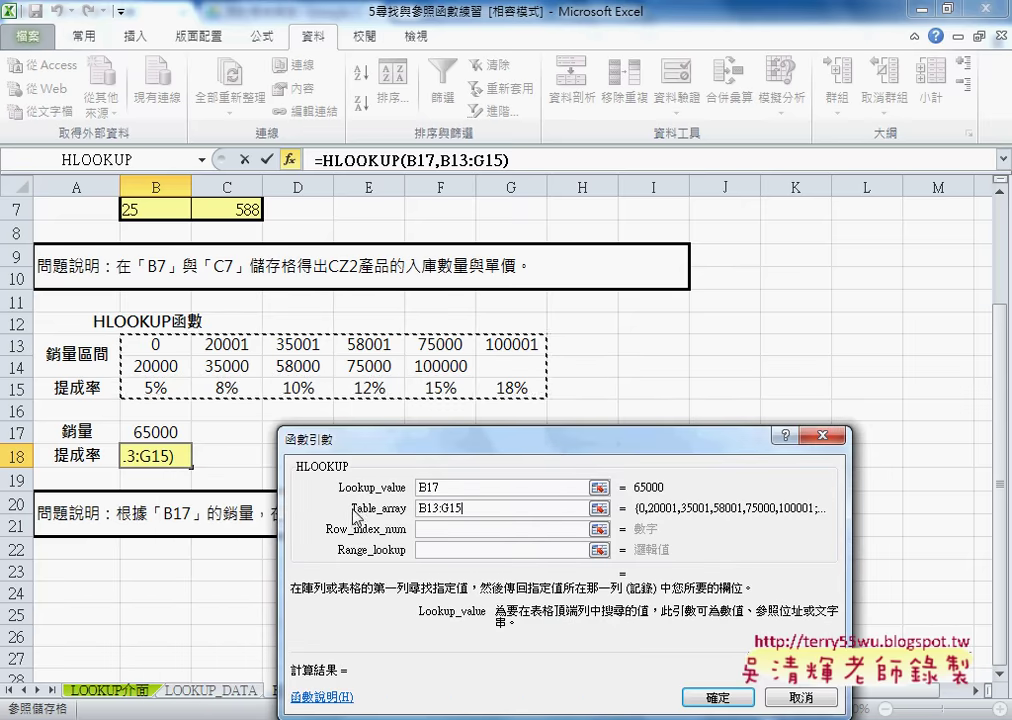
{"action": "left_click", "coordinate": [431, 530]}
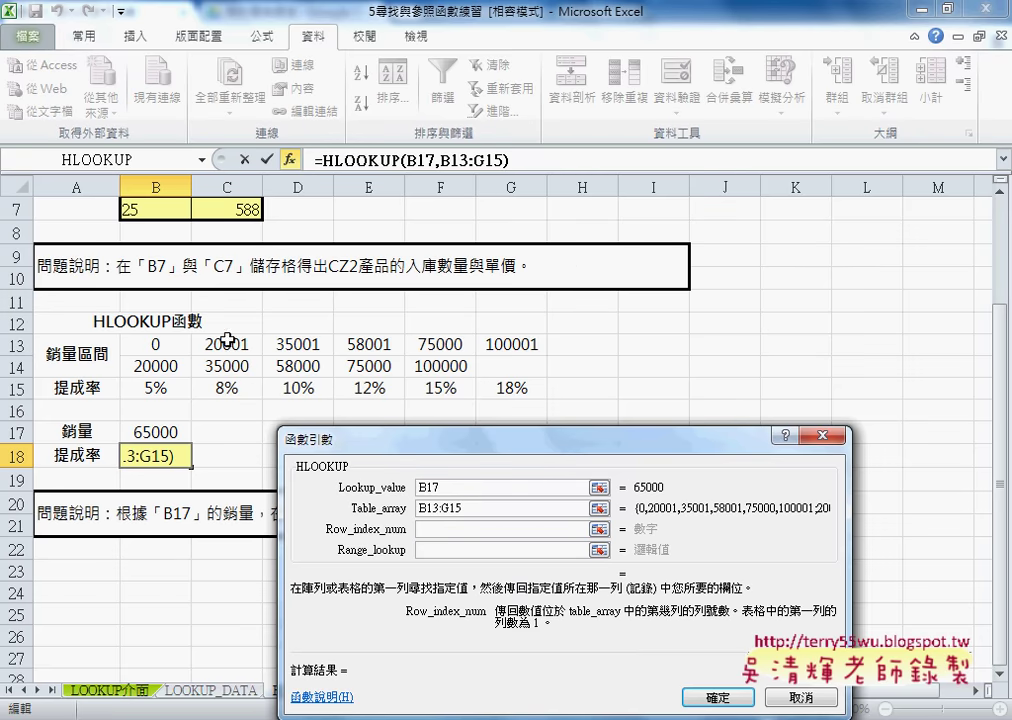
{"action": "type", "text": "3"}
{"action": "left_click", "coordinate": [440, 552]}
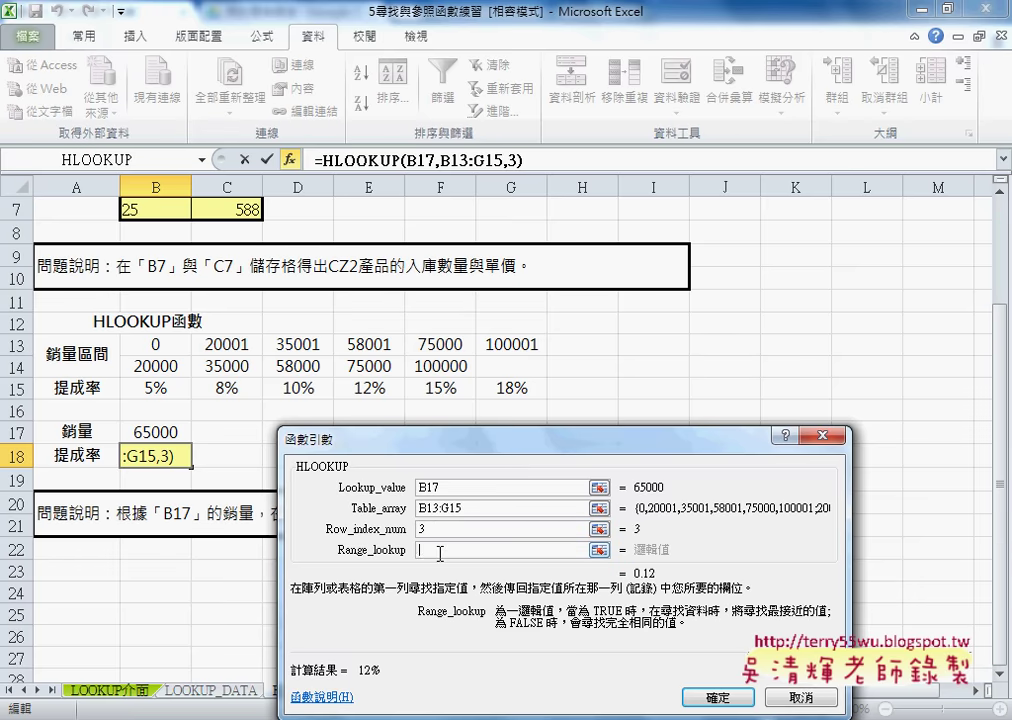
{"action": "type", "text": "0"}
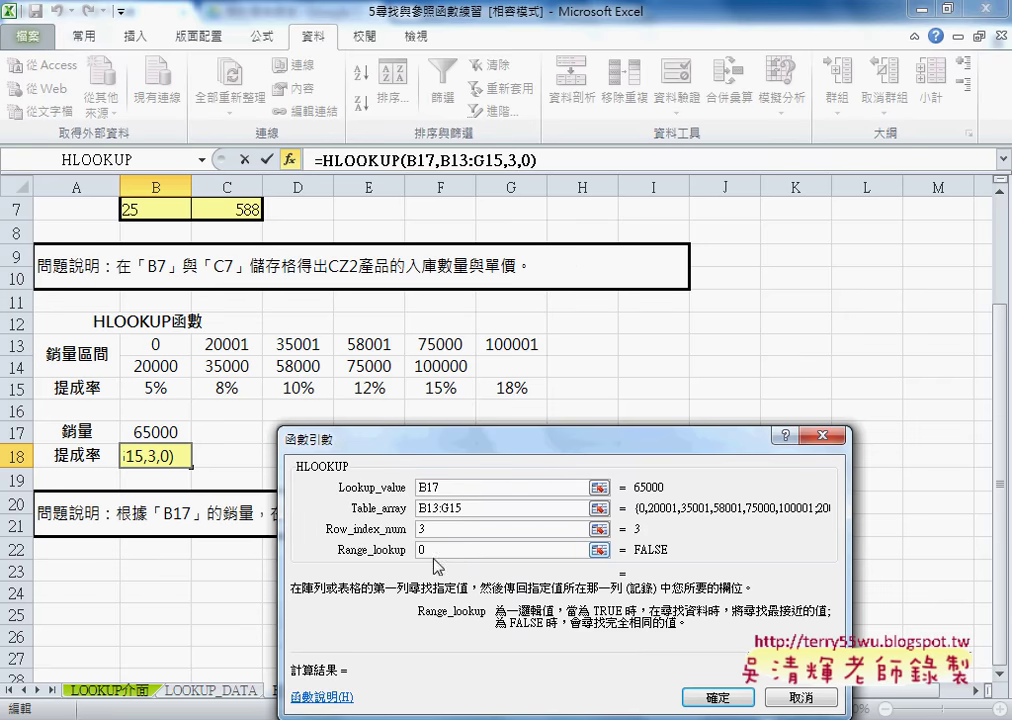
{"action": "type", "text": "1"}
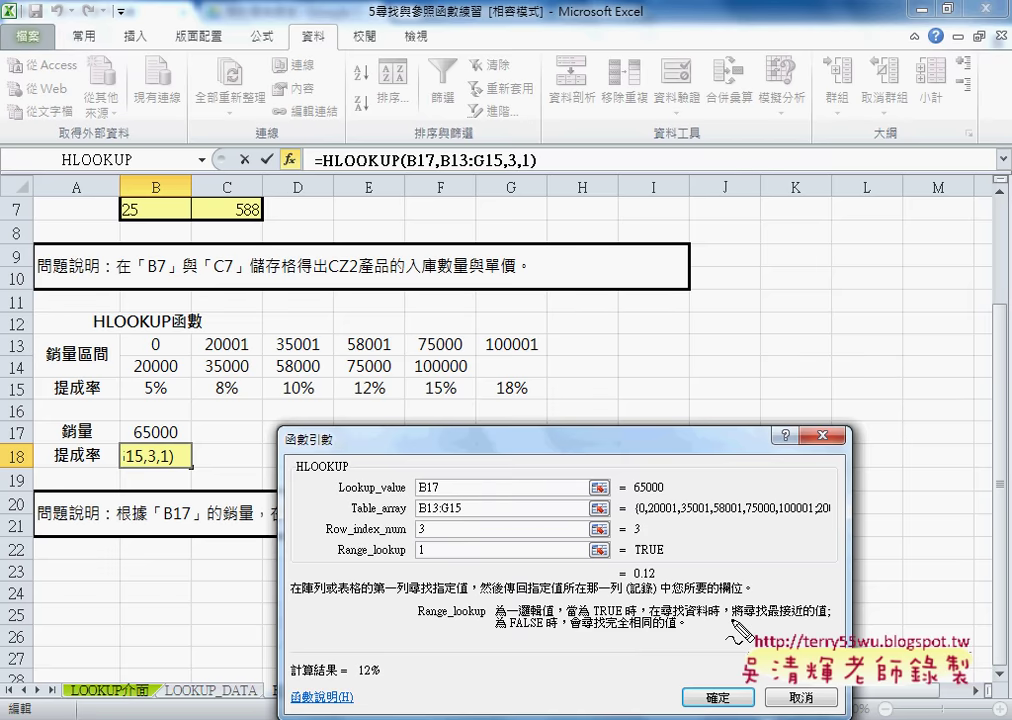
{"action": "left_click_drag", "start_coordinate": [731, 618], "coordinate": [826, 620]}
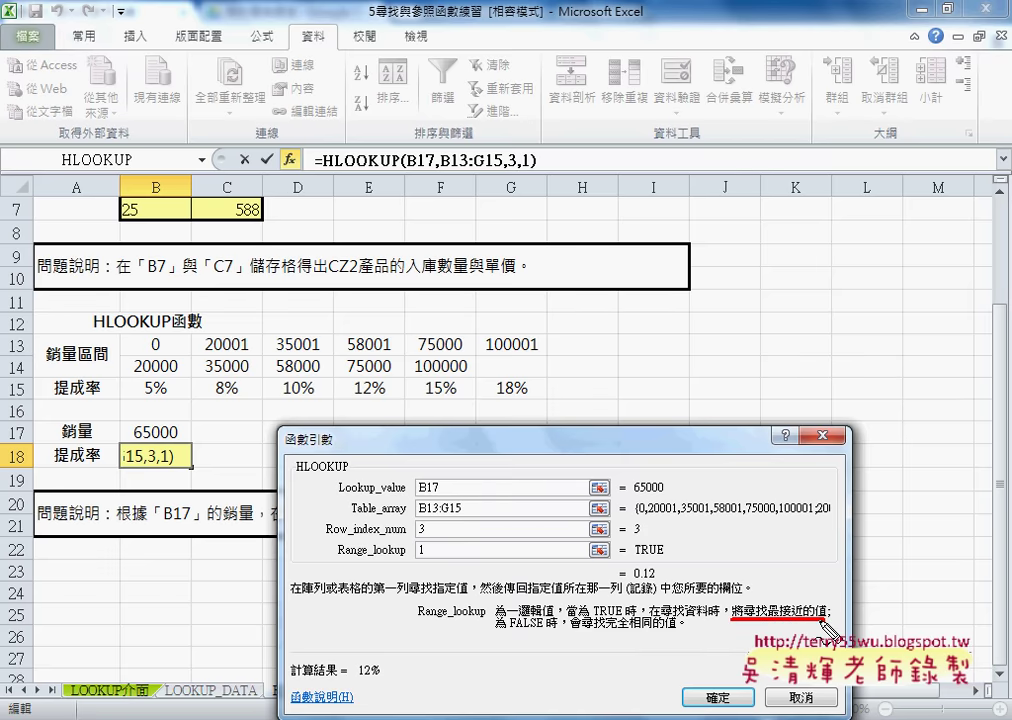
{"action": "key", "text": "Escape"}
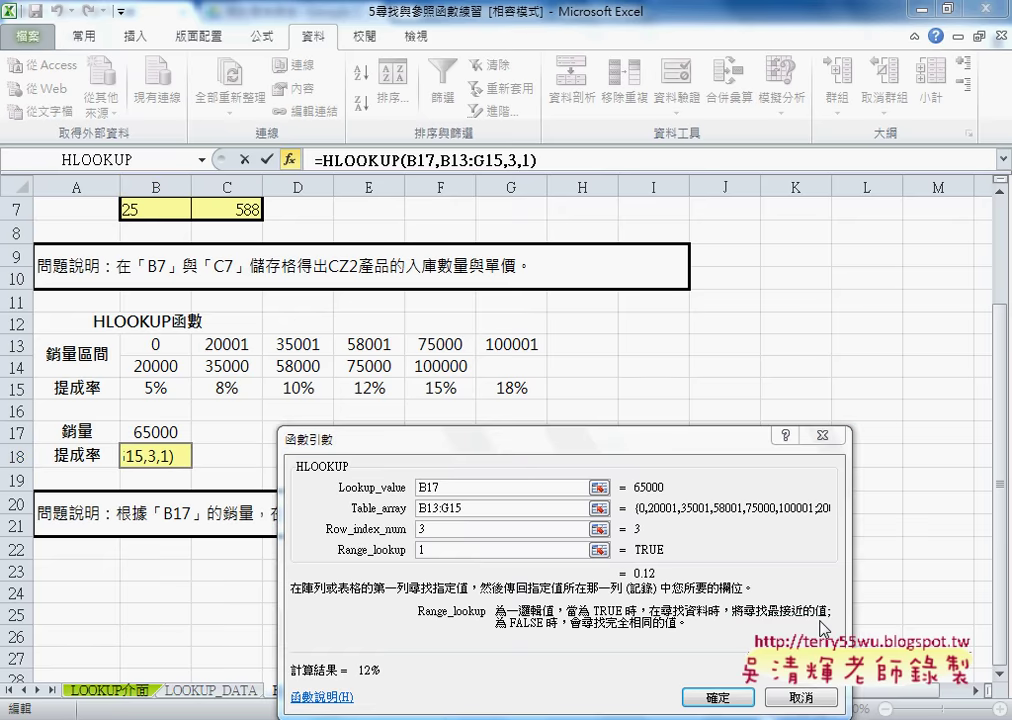
Commit B18's HLOOKUP showing 12% and change F13's threshold from 75000 to 65001.
{"action": "left_click", "coordinate": [716, 697]}
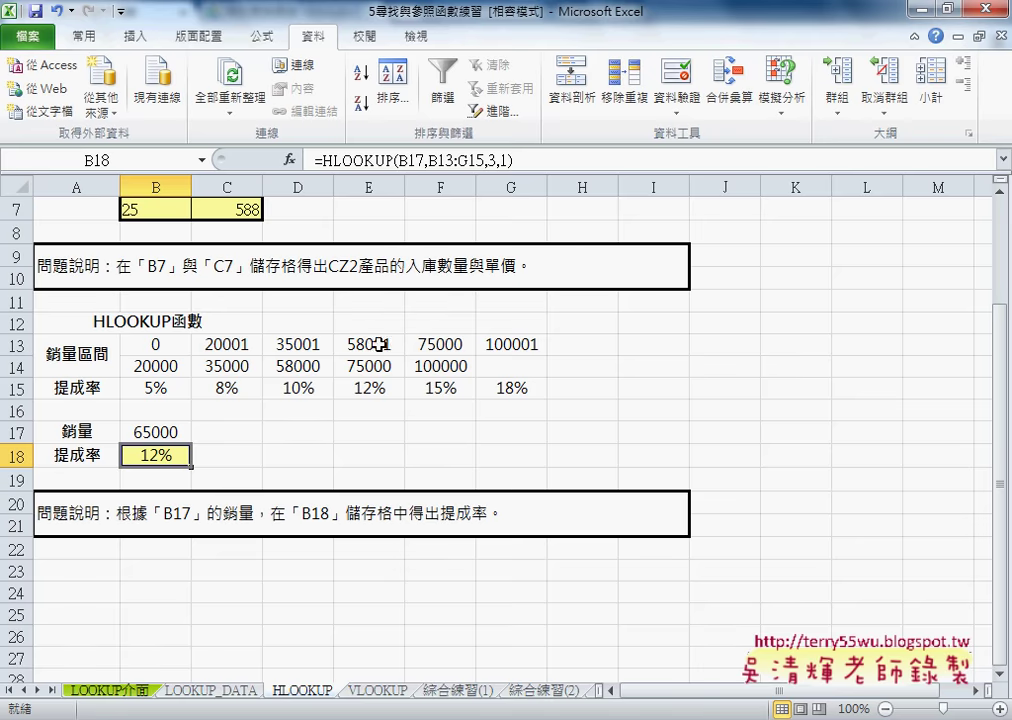
{"action": "double_click", "coordinate": [437, 346]}
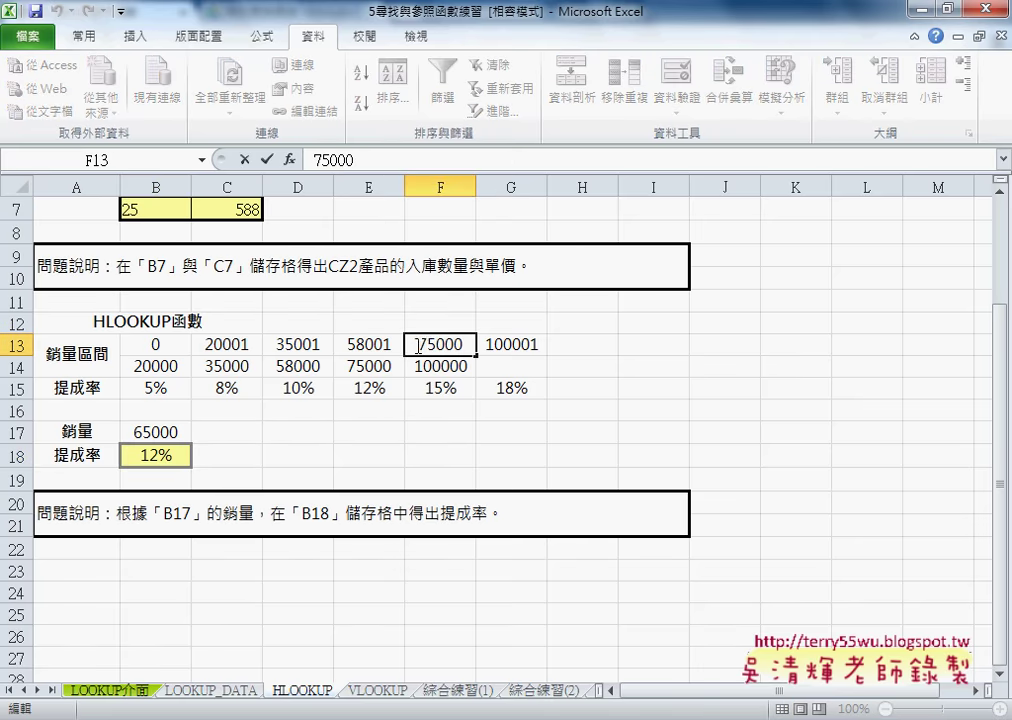
{"action": "left_click_drag", "start_coordinate": [417, 346], "coordinate": [434, 345]}
{"action": "type", "text": "65"}
{"action": "key", "text": "Delete"}
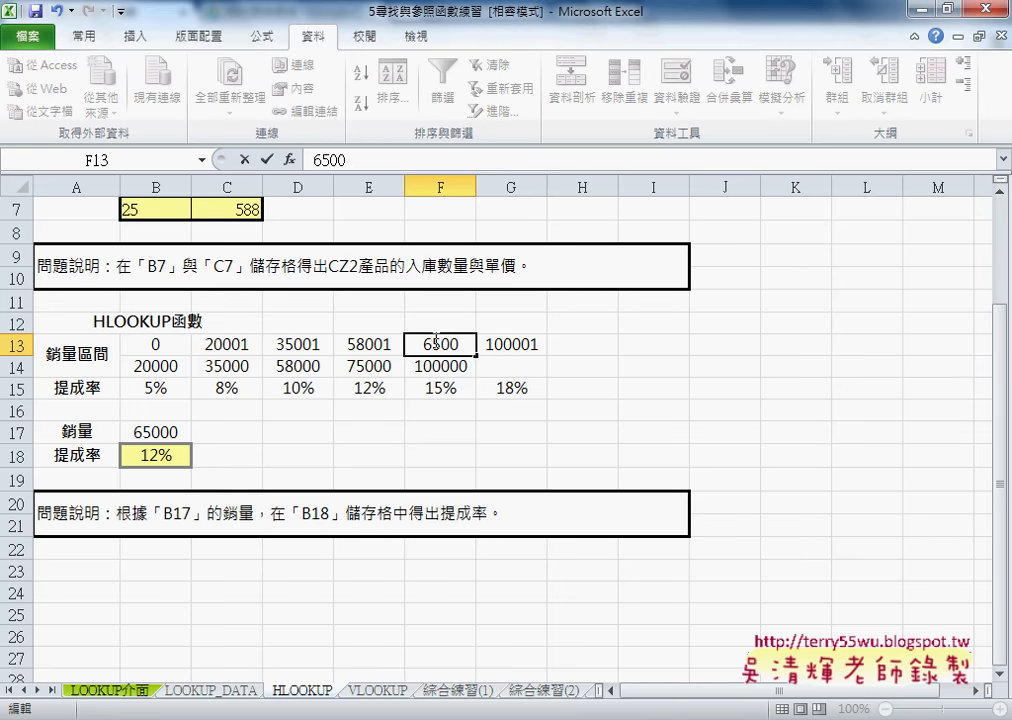
{"action": "type", "text": "1"}
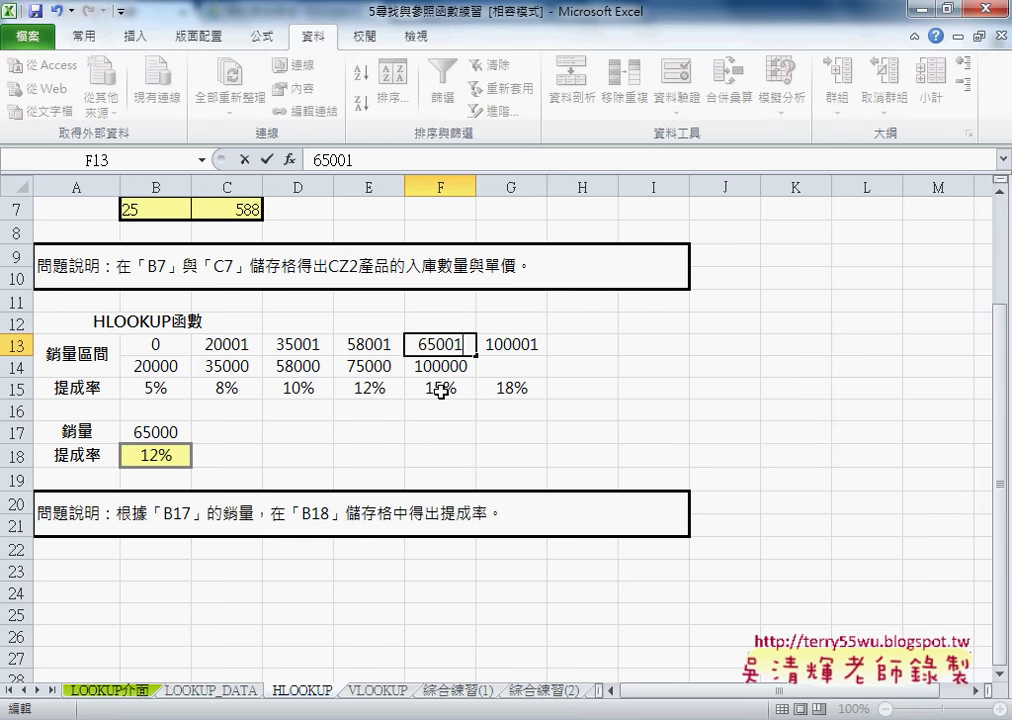
{"action": "key", "text": "Return"}
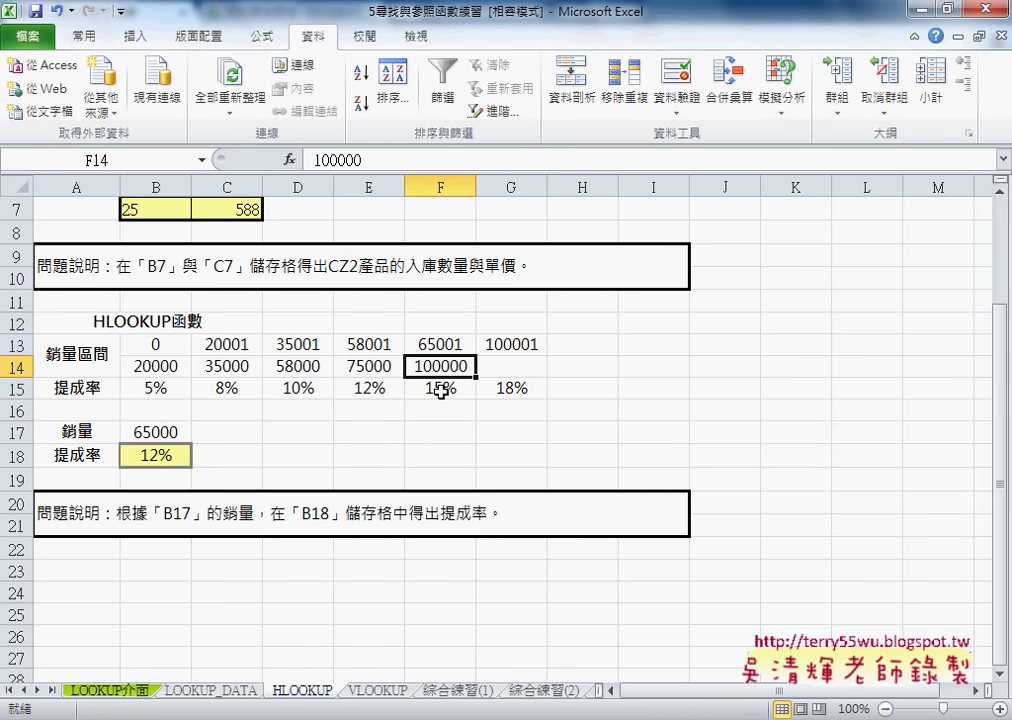
{"action": "left_click", "coordinate": [173, 457]}
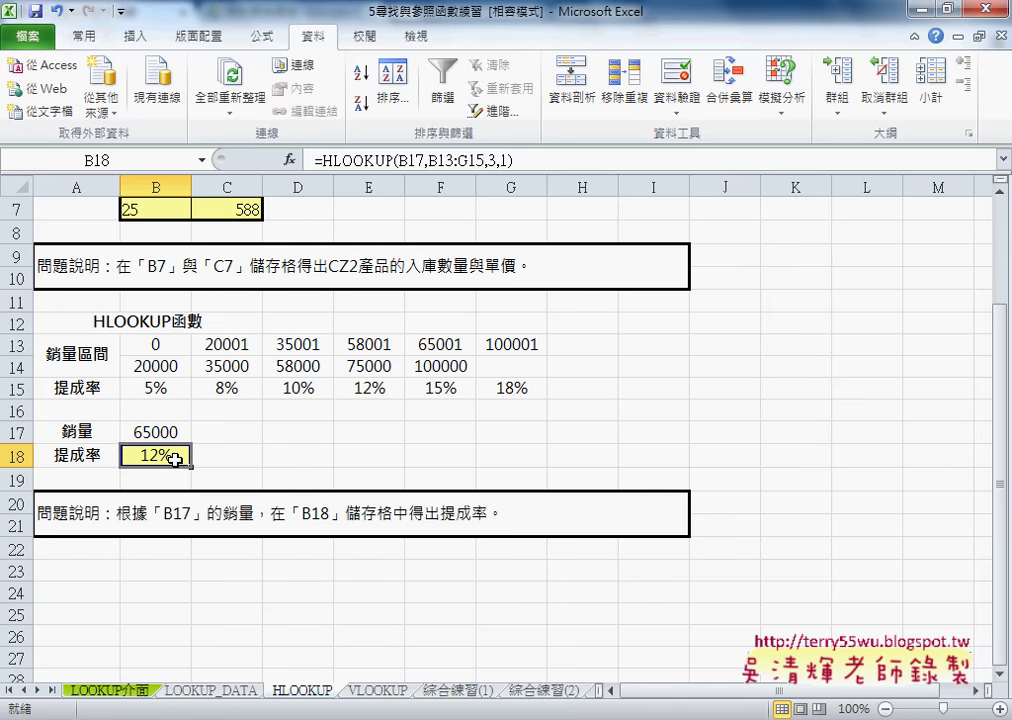
{"action": "left_click", "coordinate": [178, 432]}
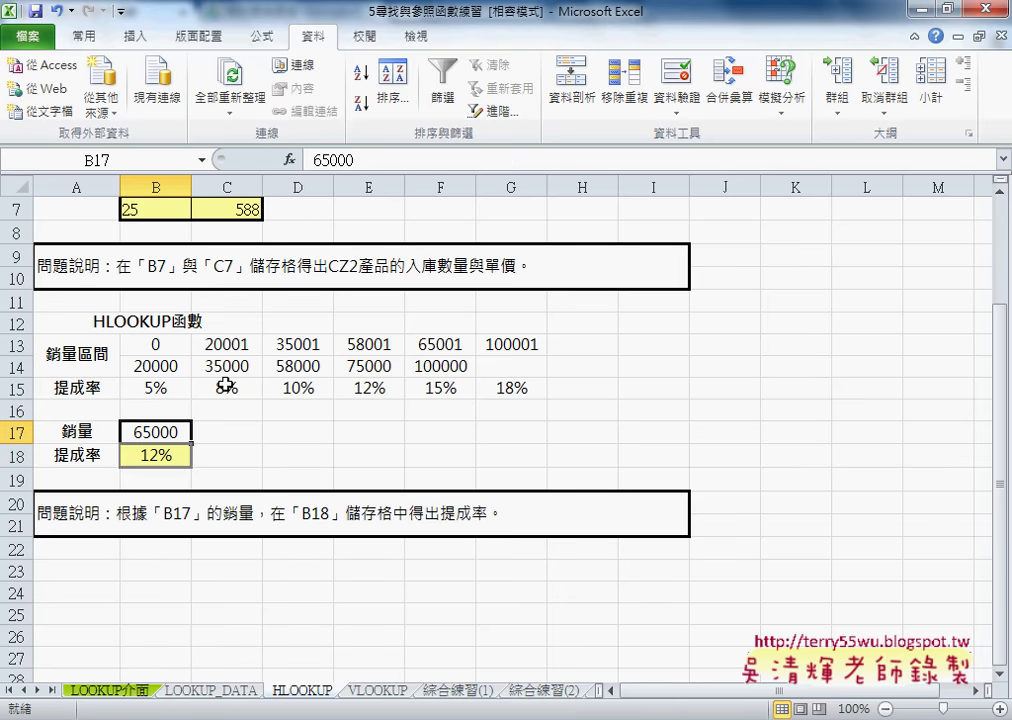
{"action": "left_click", "coordinate": [163, 457]}
{"action": "left_click", "coordinate": [289, 160]}
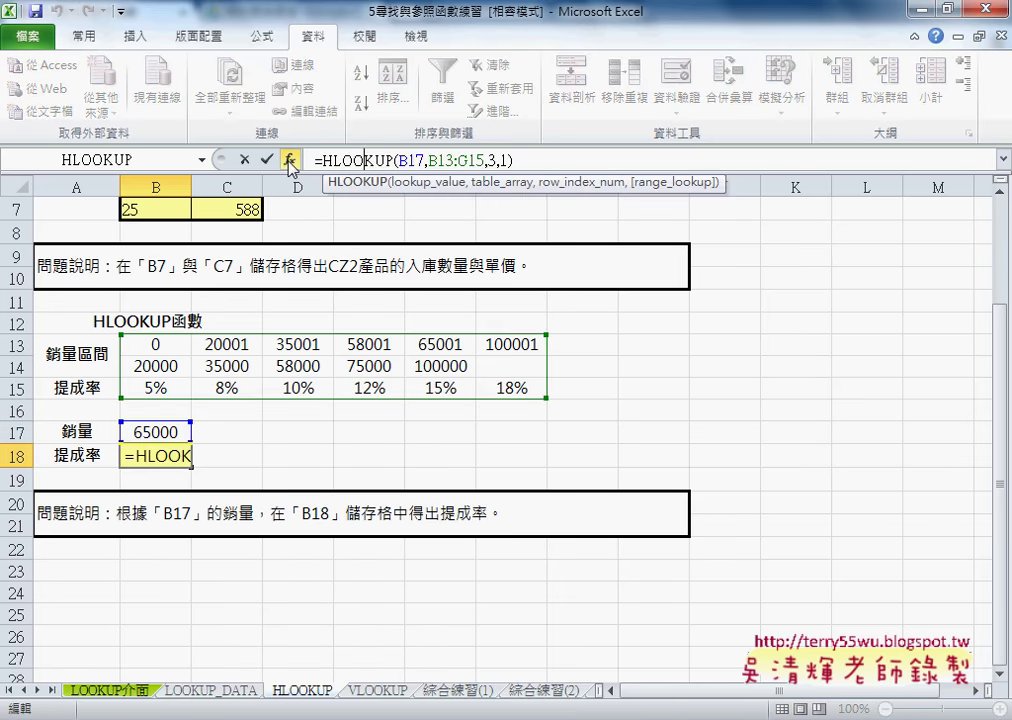
{"action": "left_click", "coordinate": [440, 549]}
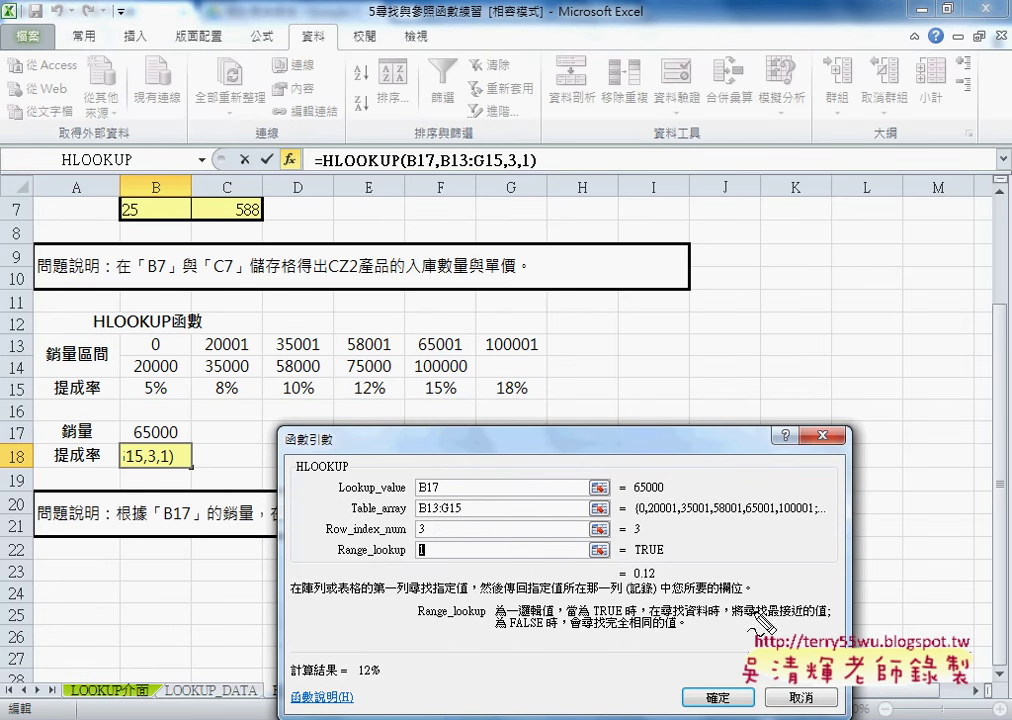
{"action": "left_click_drag", "start_coordinate": [757, 628], "coordinate": [733, 632]}
{"action": "left_click_drag", "start_coordinate": [740, 622], "coordinate": [832, 620]}
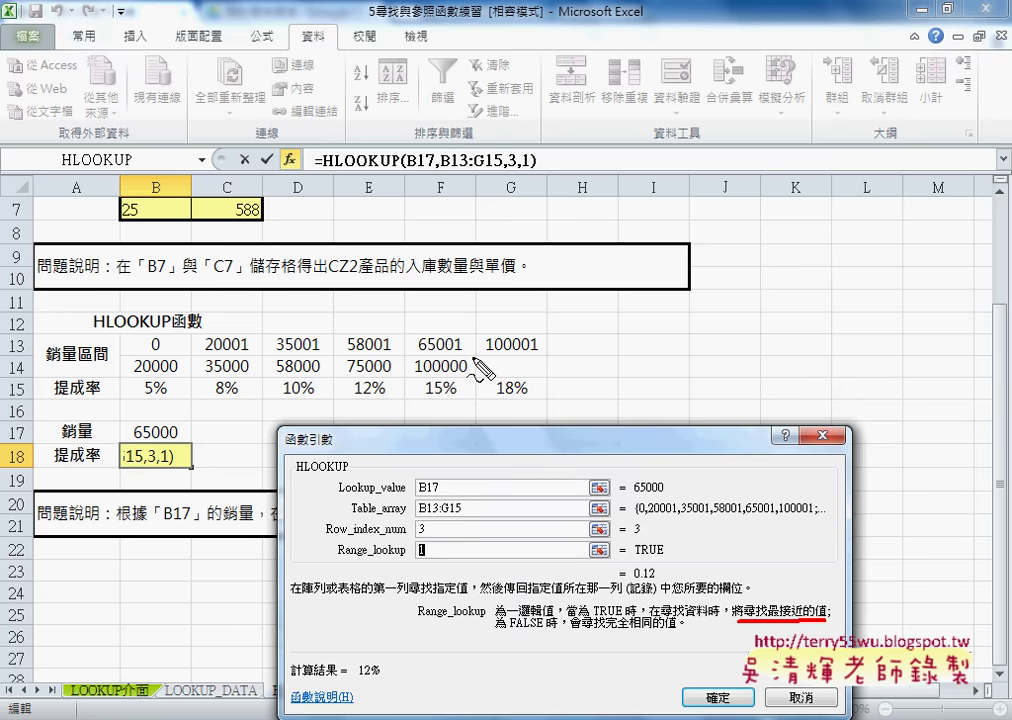
{"action": "mouse_move", "coordinate": [466, 353]}
{"action": "left_mouse_down"}
{"action": "mouse_move", "coordinate": [420, 336]}
{"action": "mouse_move", "coordinate": [470, 348]}
{"action": "left_mouse_up"}
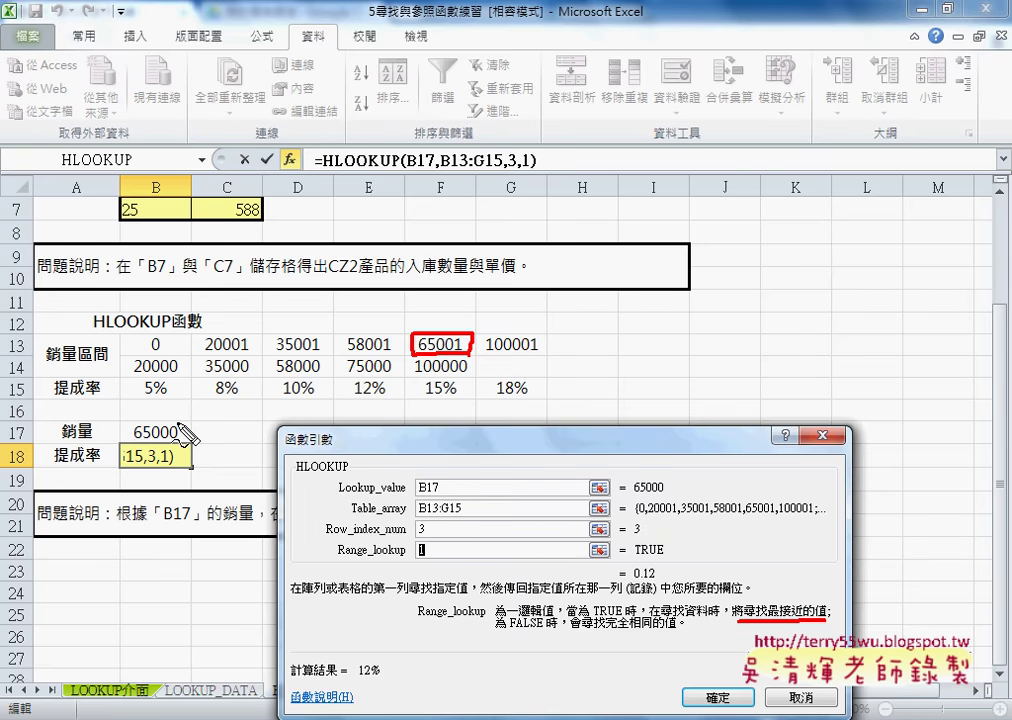
{"action": "left_click_drag", "start_coordinate": [178, 424], "coordinate": [410, 340]}
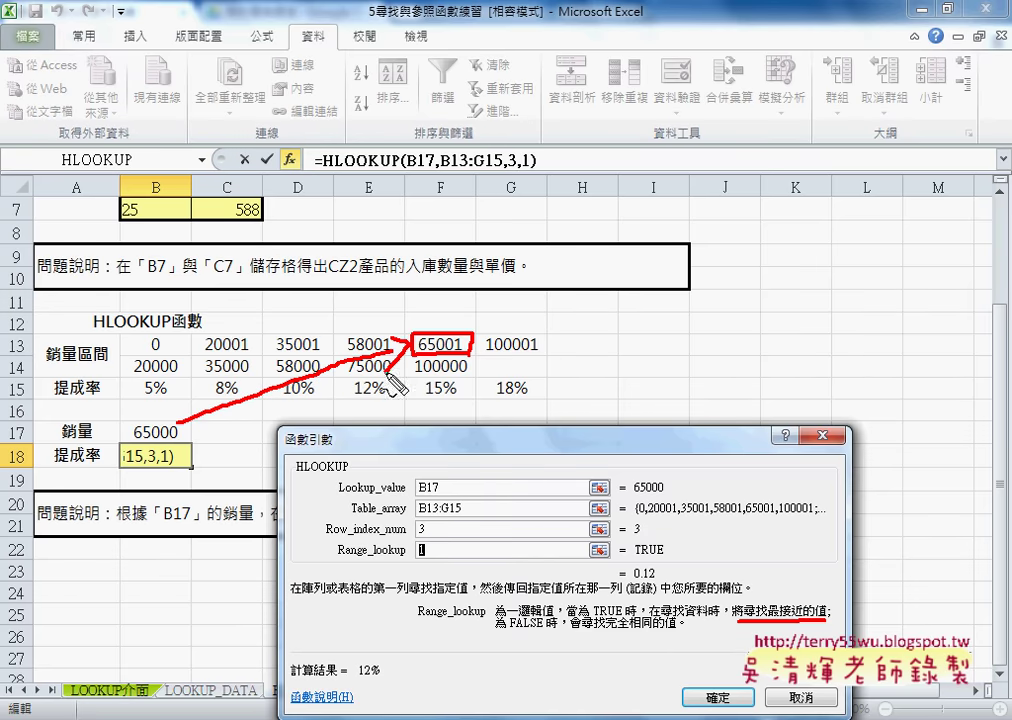
{"action": "left_click_drag", "start_coordinate": [458, 376], "coordinate": [467, 410]}
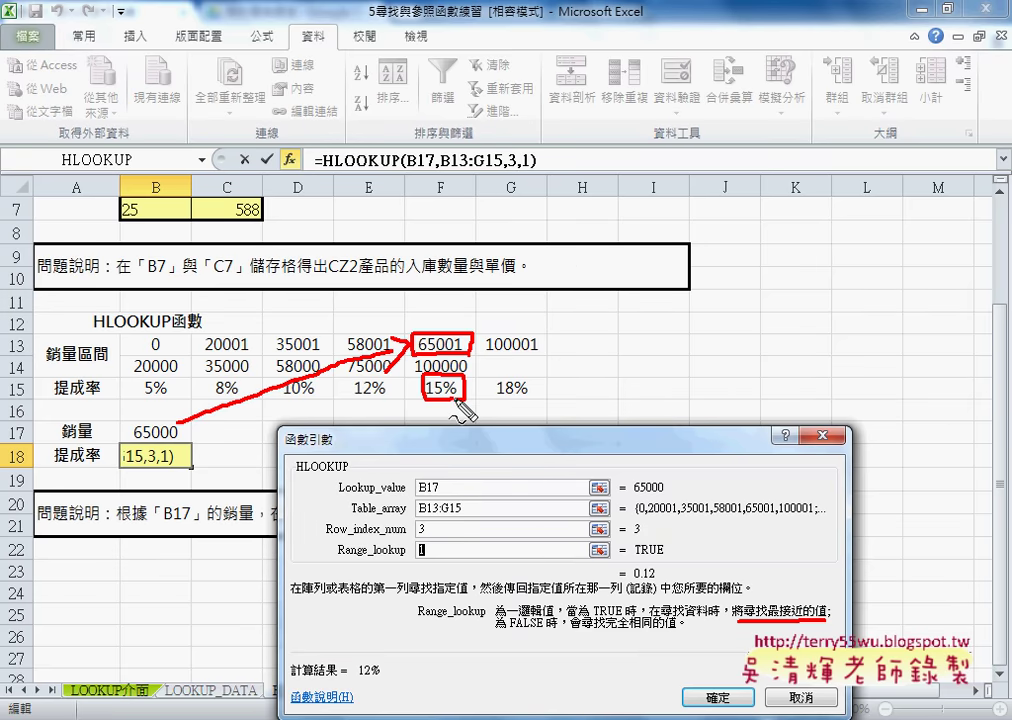
{"action": "key", "text": "Escape"}
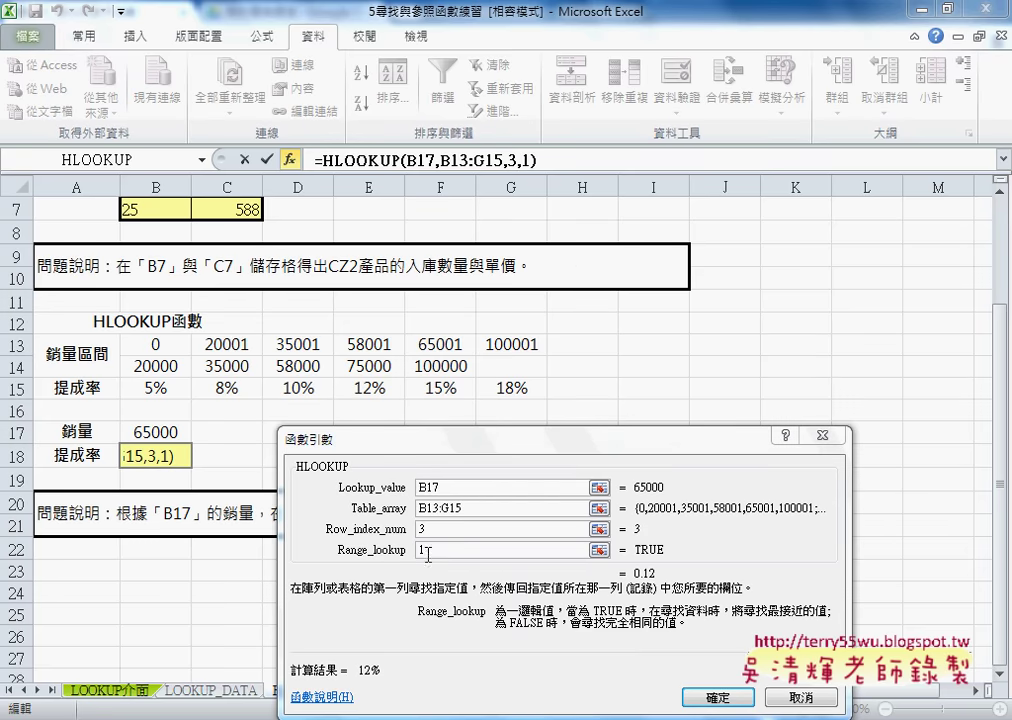
{"action": "left_click_drag", "start_coordinate": [428, 552], "coordinate": [419, 551]}
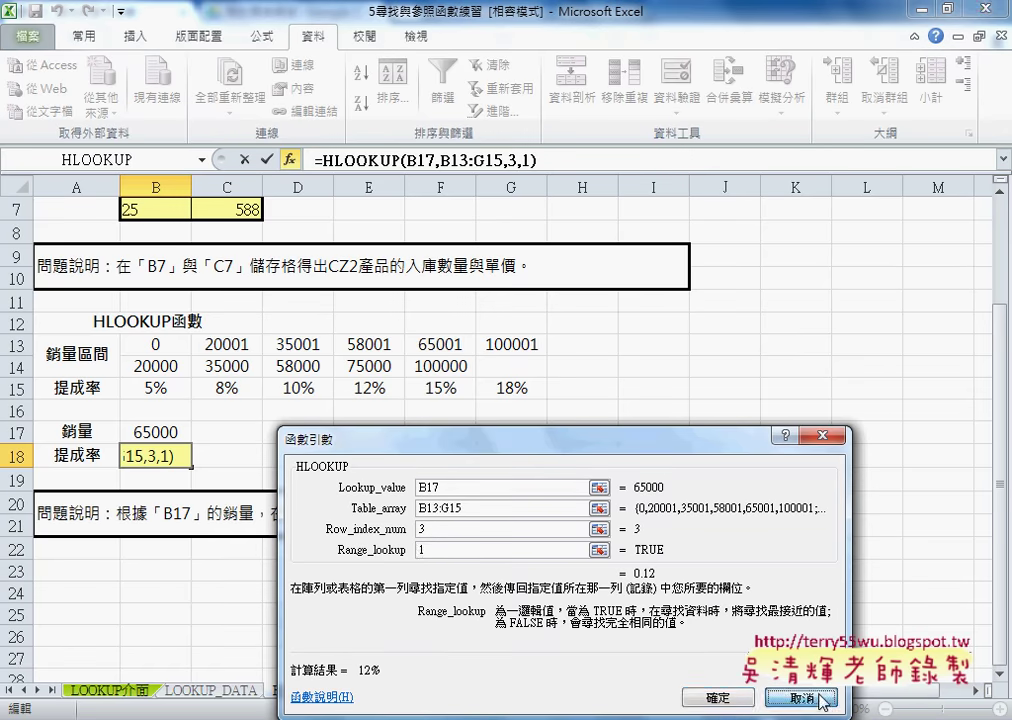
{"action": "left_click", "coordinate": [718, 697]}
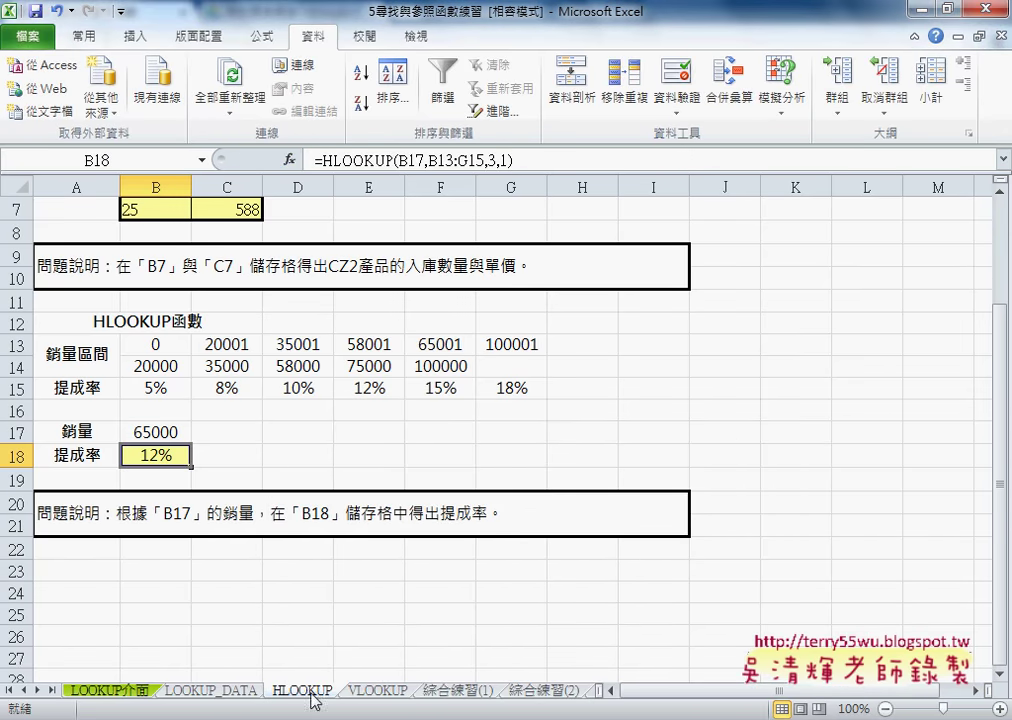
Delete the VLOOKUP formula and 15% result from F3 on the VLOOKUP sheet.
{"action": "left_click", "coordinate": [372, 691]}
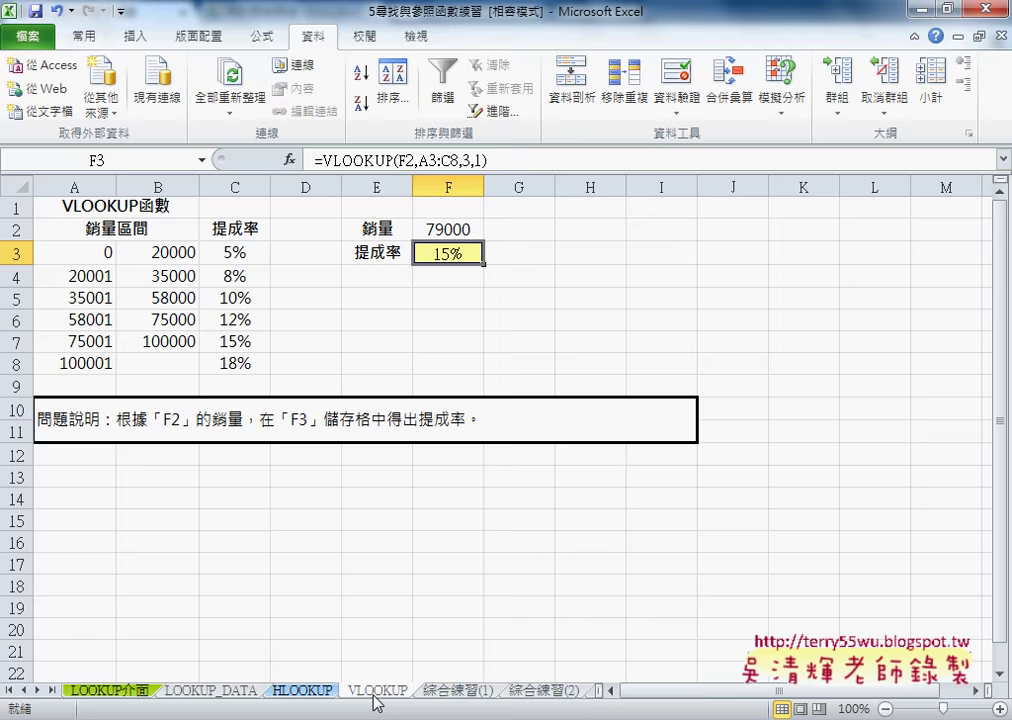
{"action": "left_click", "coordinate": [312, 693]}
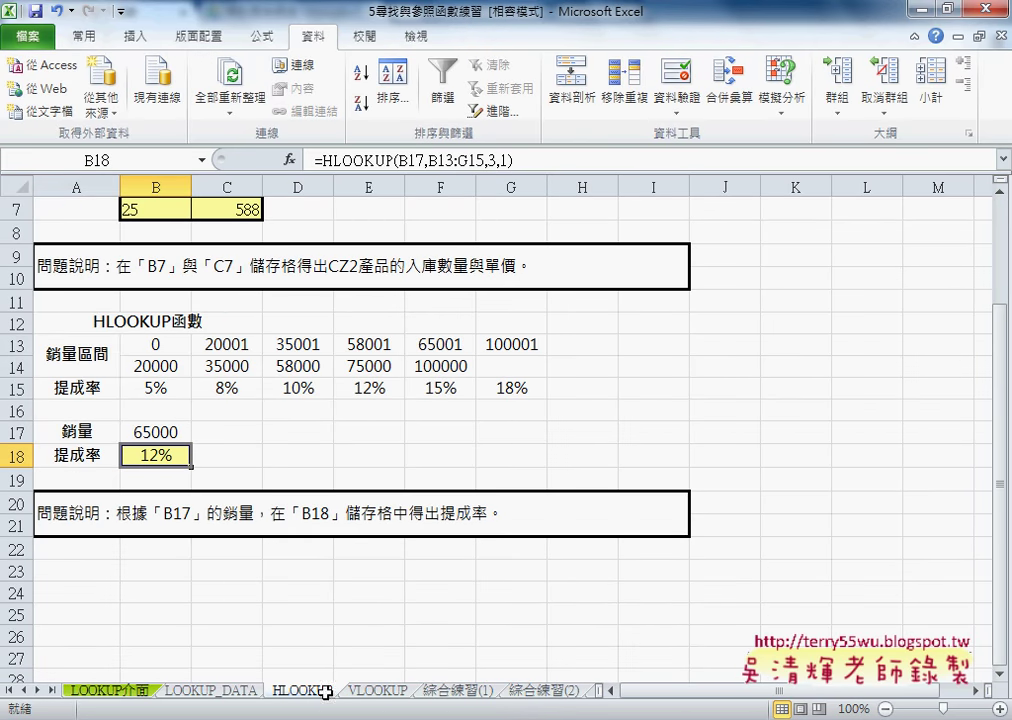
{"action": "left_click_drag", "start_coordinate": [75, 352], "coordinate": [76, 388]}
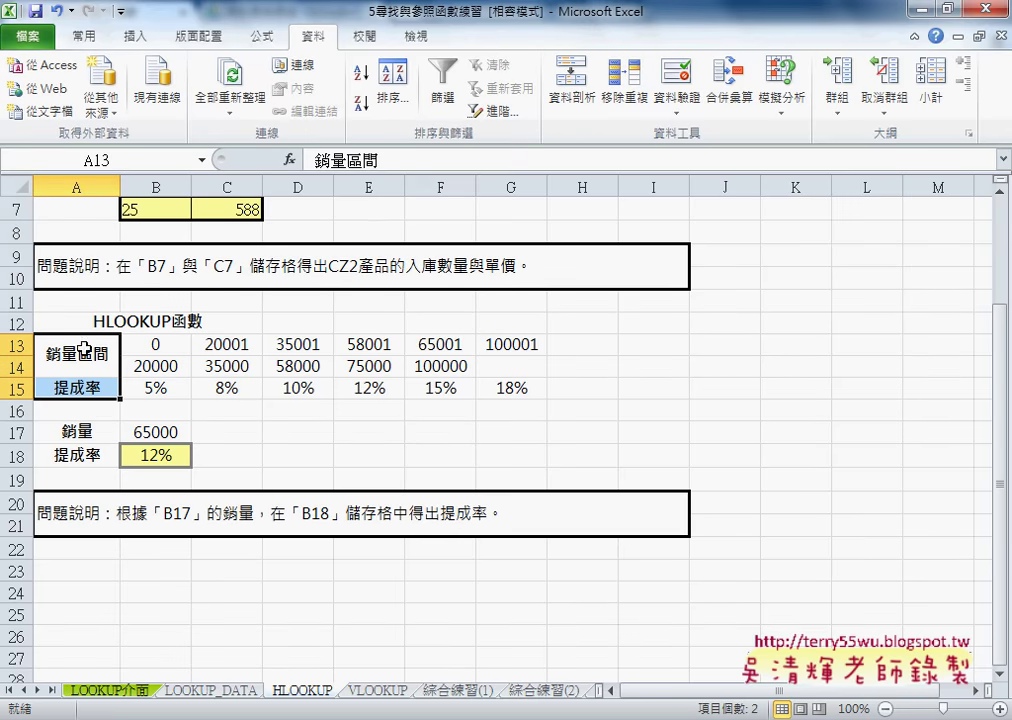
{"action": "left_click", "coordinate": [380, 688]}
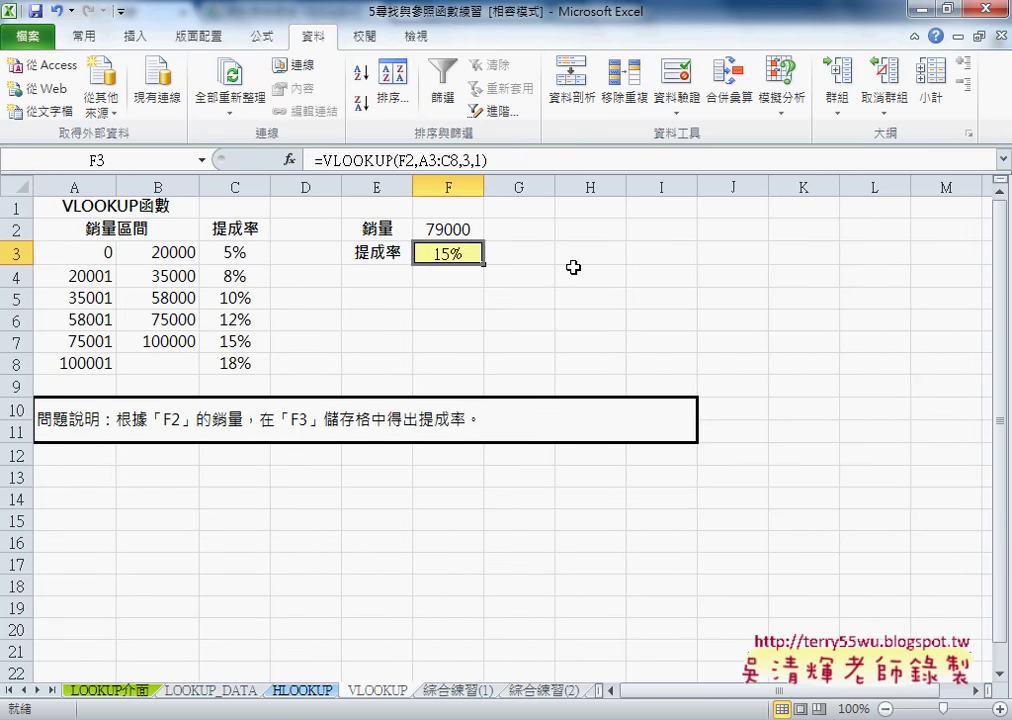
{"action": "key", "text": "Delete"}
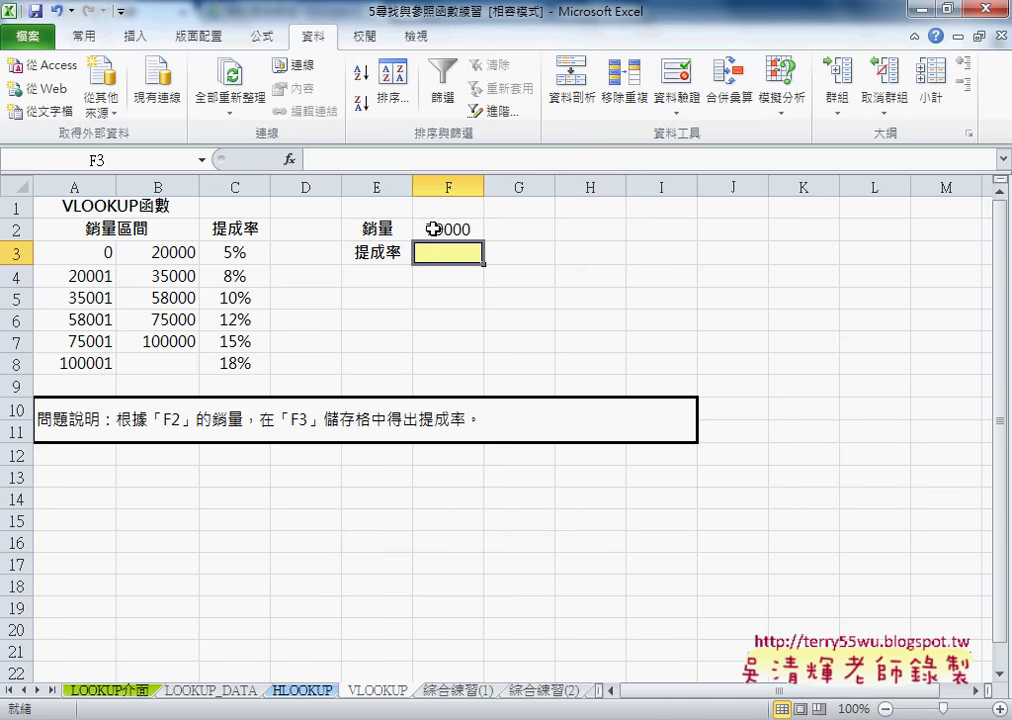
{"action": "left_click", "coordinate": [15, 343]}
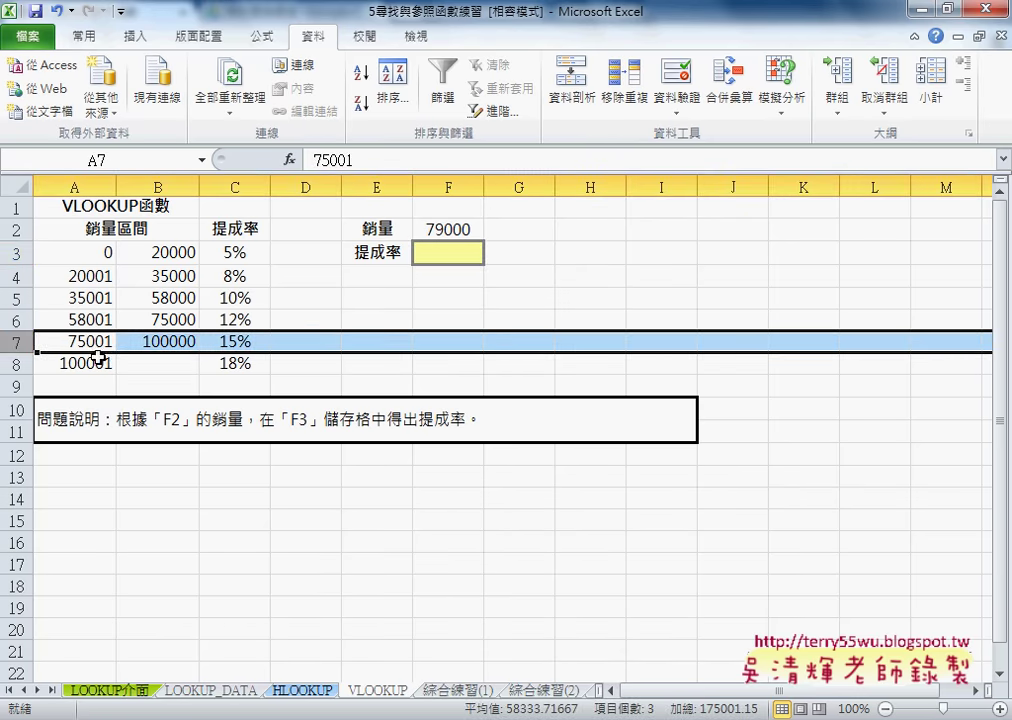
{"action": "left_click", "coordinate": [90, 227]}
{"action": "left_click_drag", "start_coordinate": [185, 237], "coordinate": [258, 228]}
{"action": "left_click", "coordinate": [447, 253]}
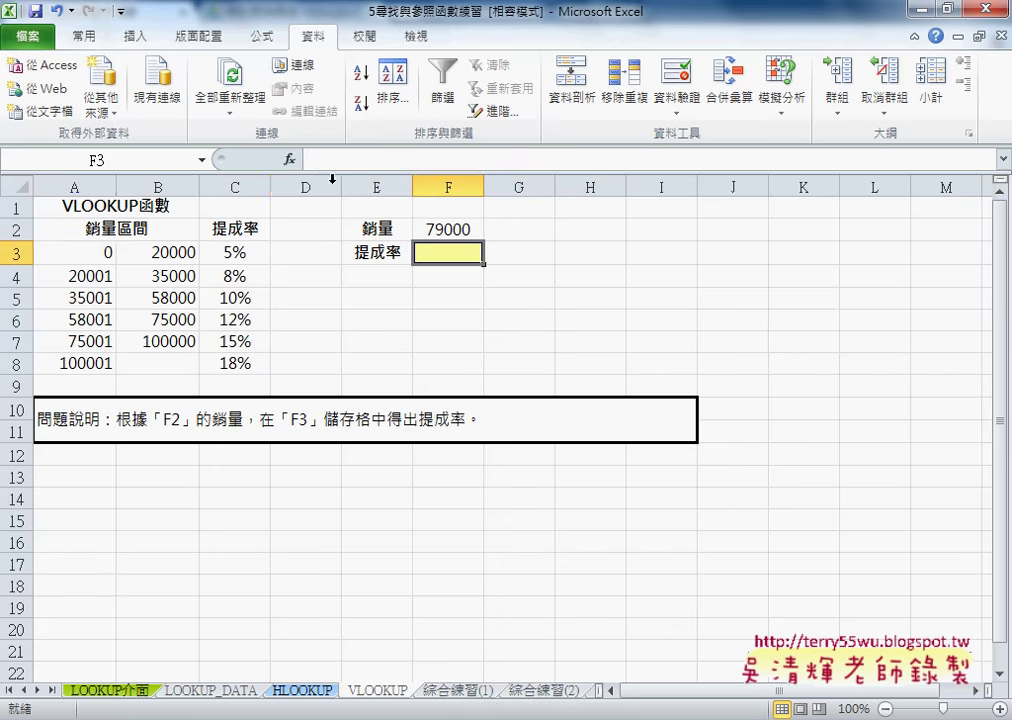
Insert a VLOOKUP function into F3 with F2 as the lookup value.
{"action": "left_click", "coordinate": [290, 161]}
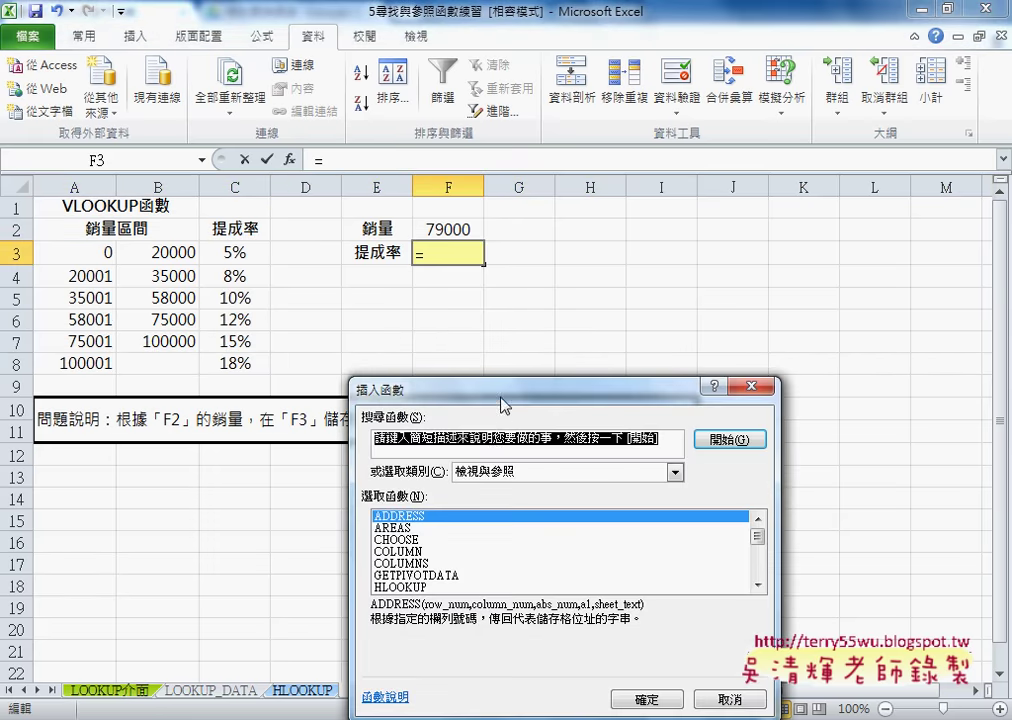
{"action": "left_click_drag", "start_coordinate": [506, 405], "coordinate": [532, 321]}
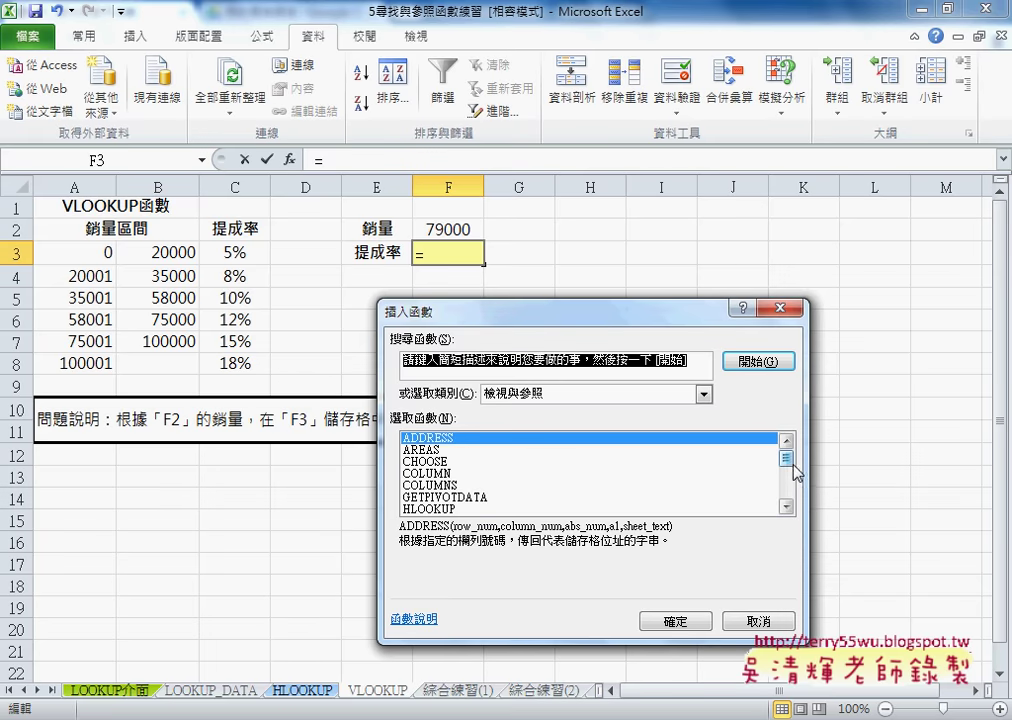
{"action": "left_click_drag", "start_coordinate": [788, 470], "coordinate": [788, 492]}
{"action": "left_click", "coordinate": [440, 509]}
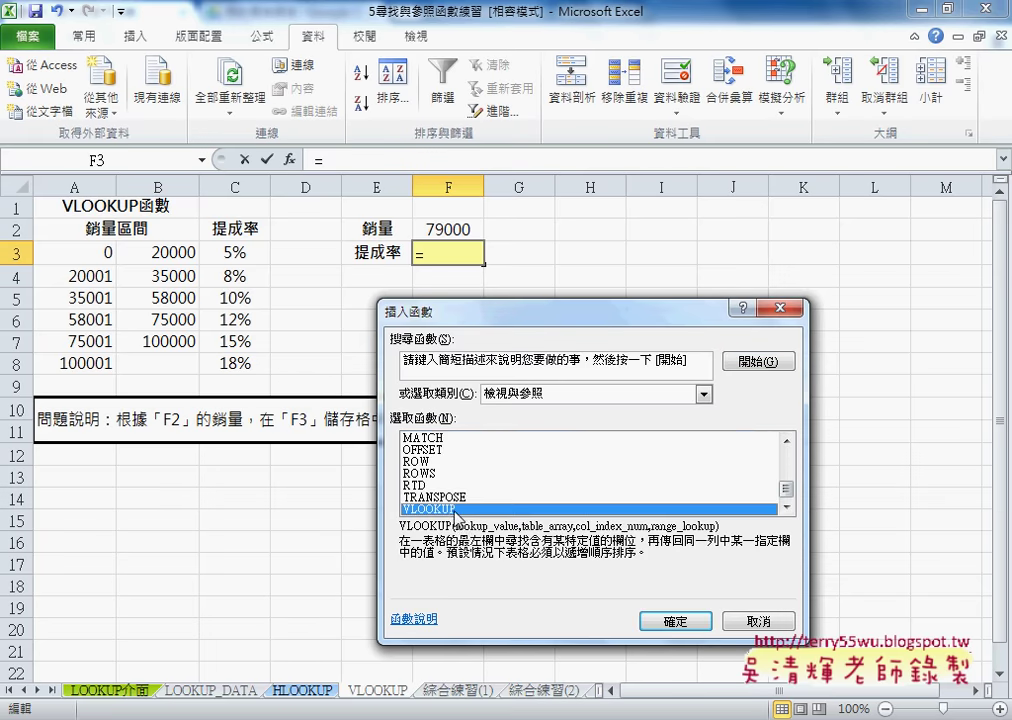
{"action": "left_click", "coordinate": [655, 622]}
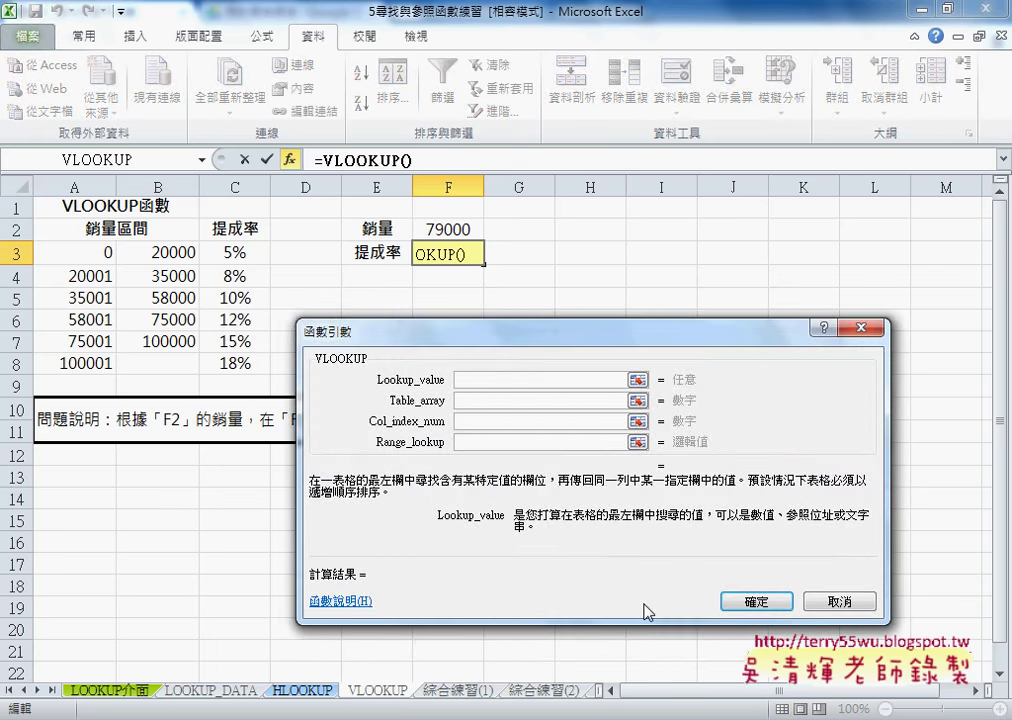
{"action": "left_click_drag", "start_coordinate": [538, 323], "coordinate": [343, 323]}
{"action": "left_click", "coordinate": [450, 230]}
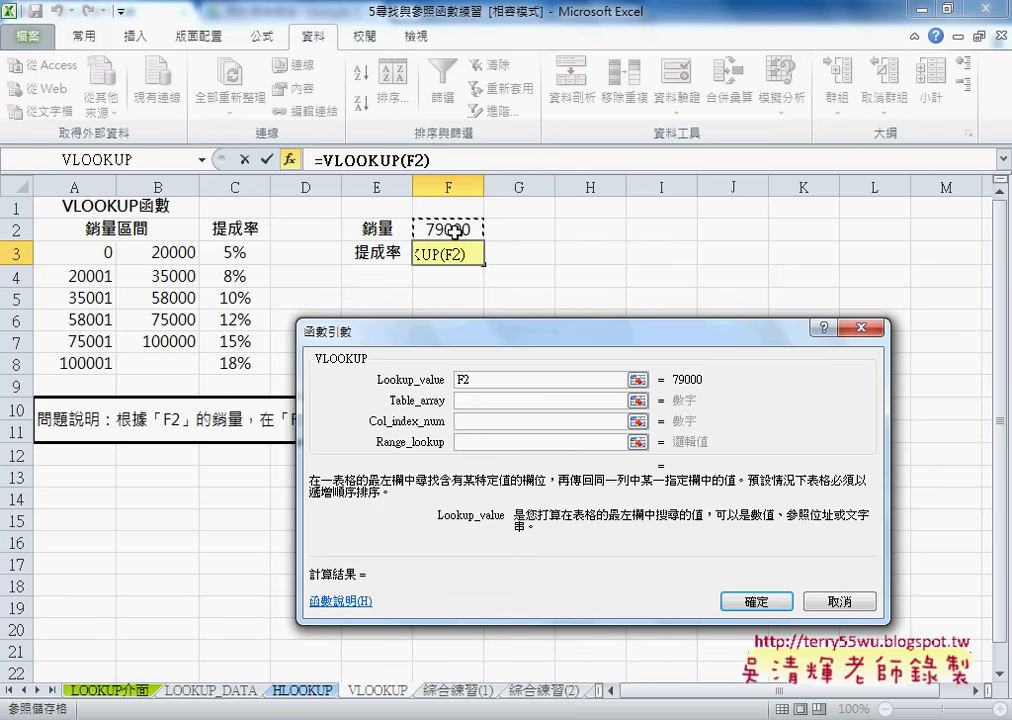
{"action": "left_click_drag", "start_coordinate": [456, 333], "coordinate": [524, 312]}
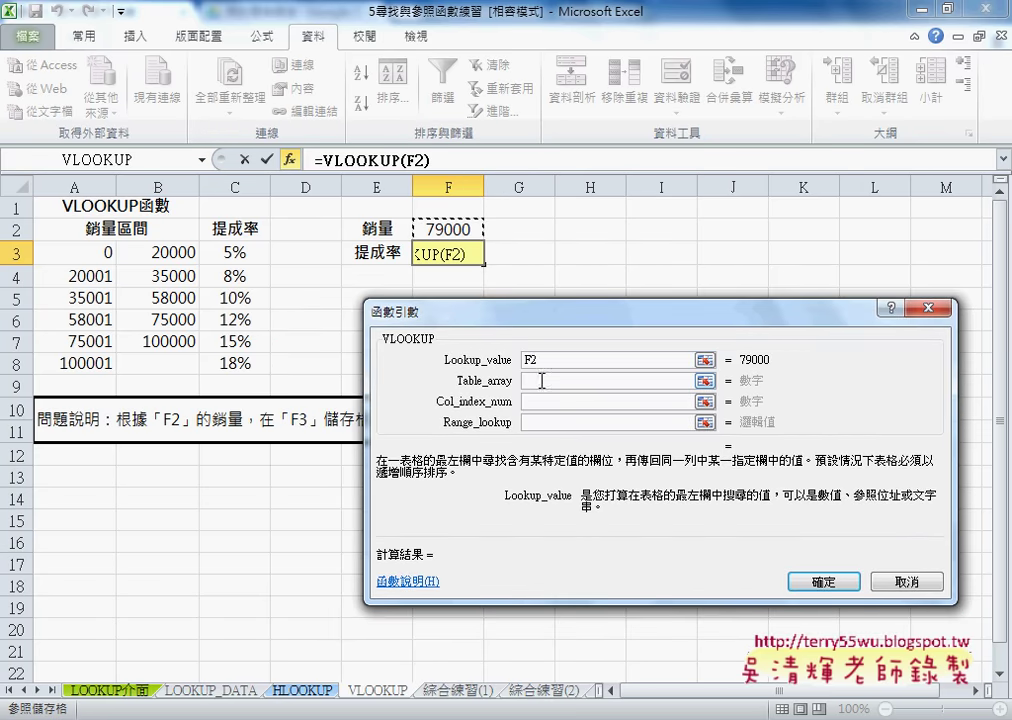
Set table A3:C8, column index 3 and range lookup 1, committing to show 15%.
{"action": "left_click", "coordinate": [541, 381]}
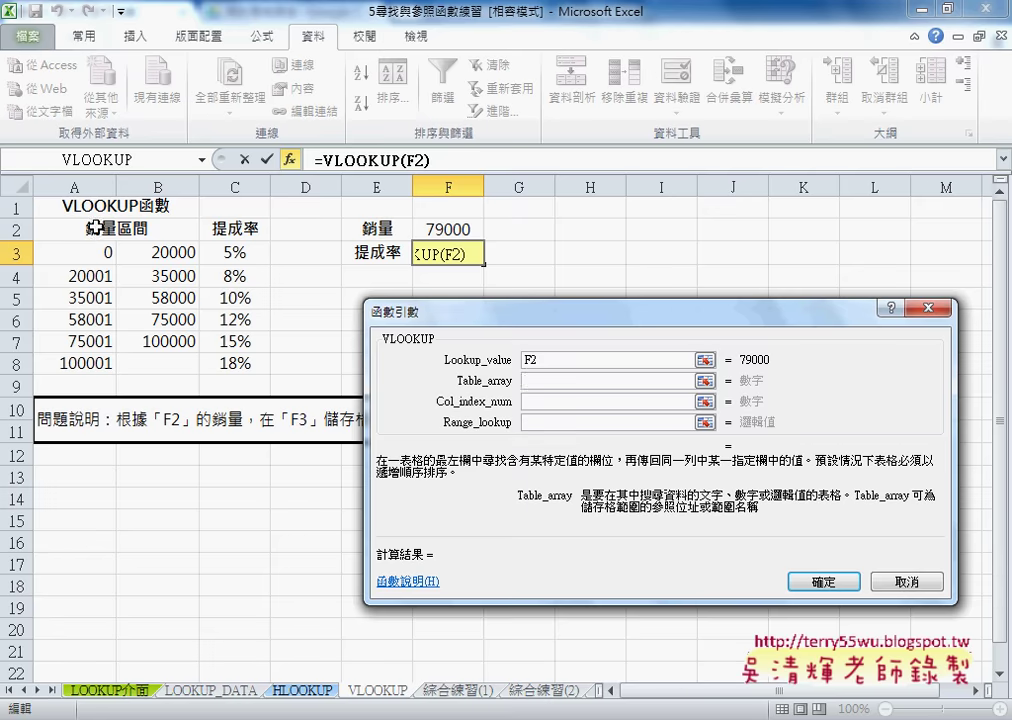
{"action": "left_click_drag", "start_coordinate": [89, 250], "coordinate": [233, 362]}
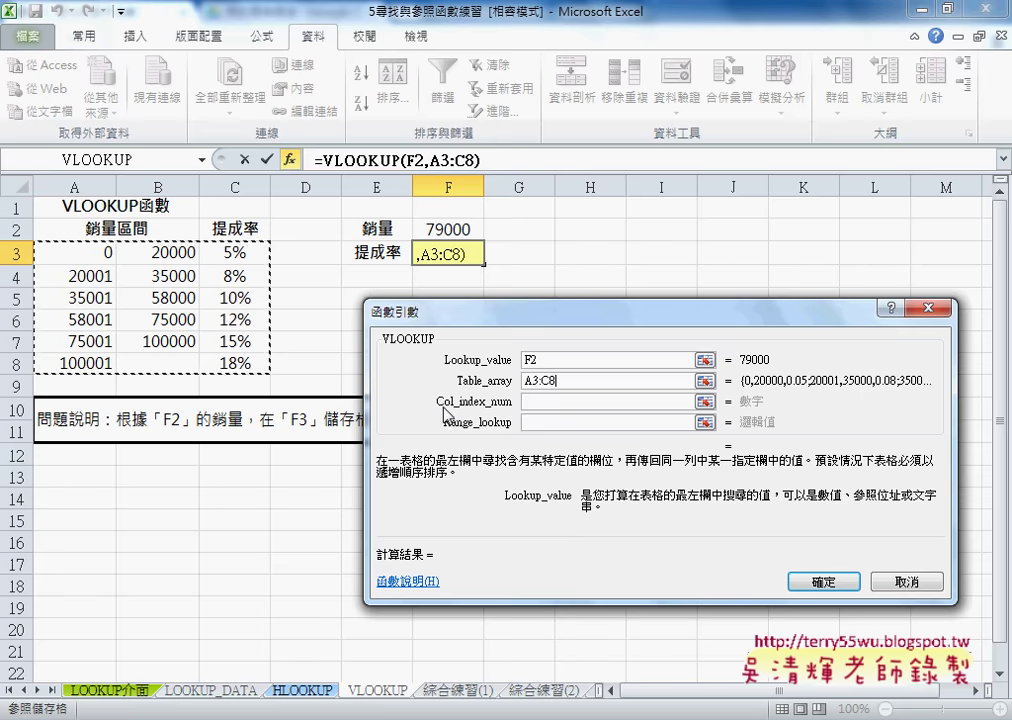
{"action": "left_click", "coordinate": [531, 403]}
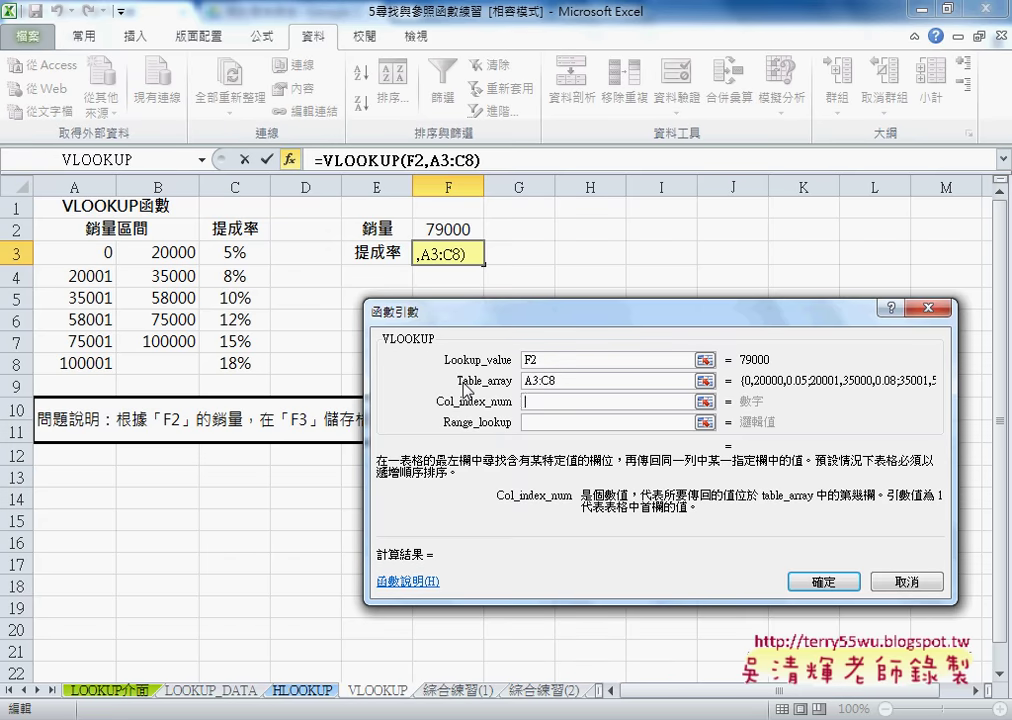
{"action": "type", "text": "3"}
{"action": "key", "text": "Tab"}
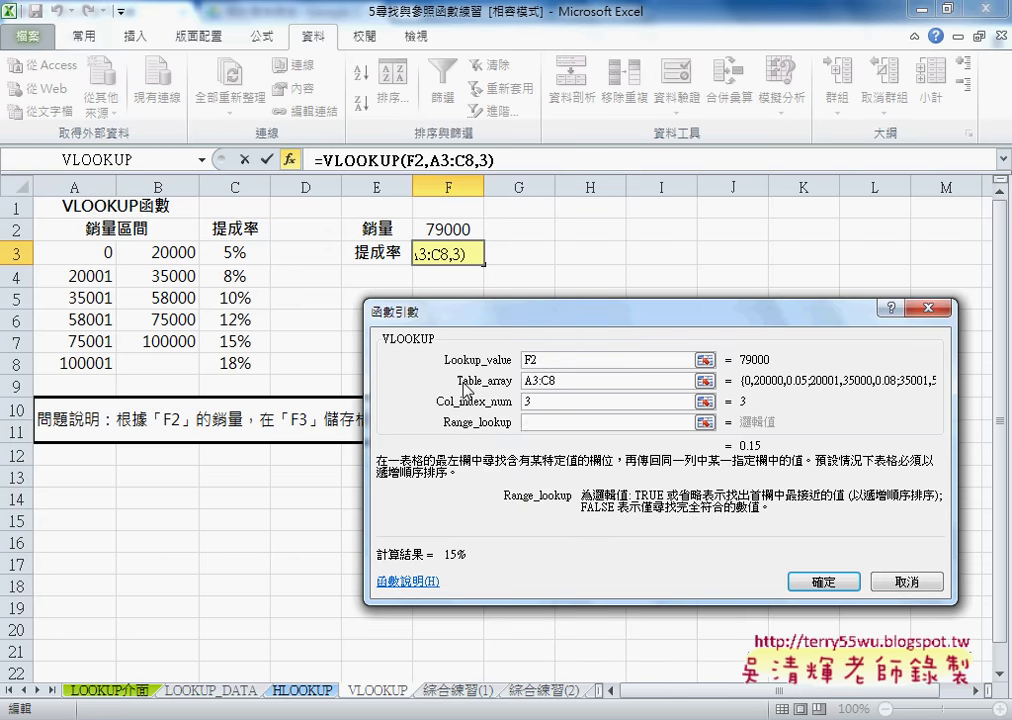
{"action": "type", "text": "1"}
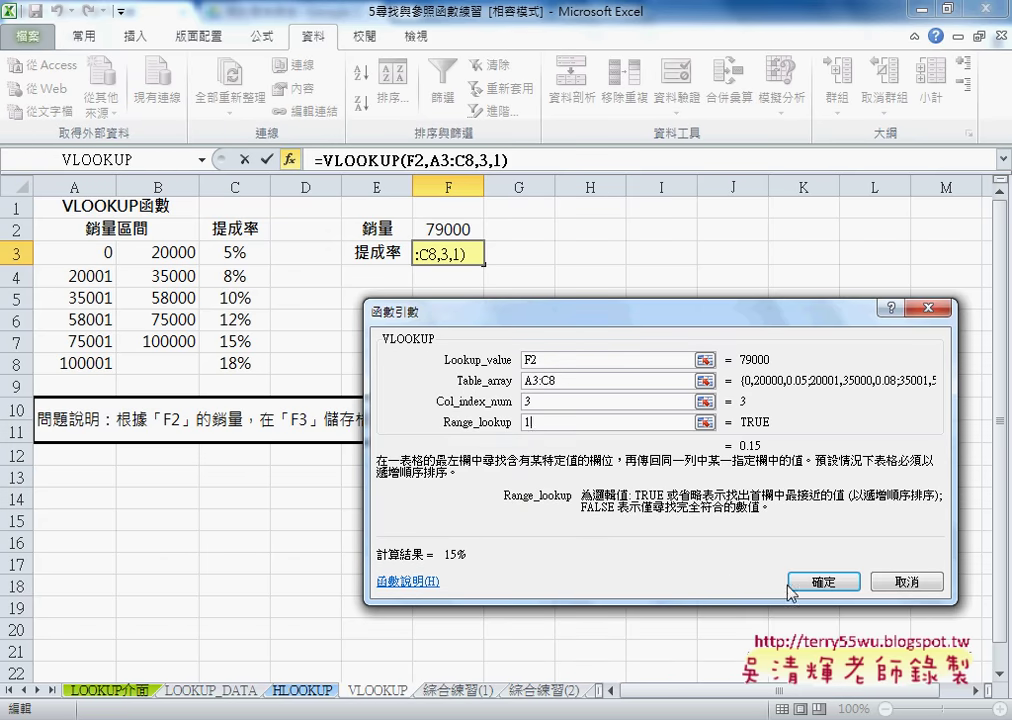
{"action": "left_click", "coordinate": [795, 580]}
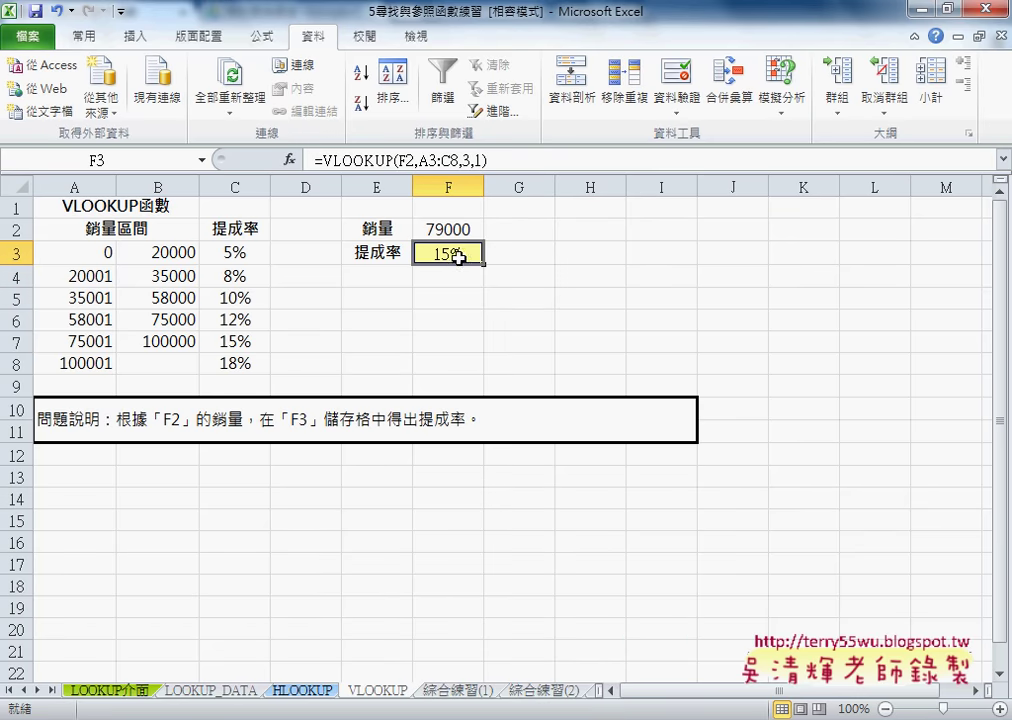
Change A7 to 79001 as a test and confirm F3 drops to the 12% rate.
{"action": "left_click", "coordinate": [461, 229]}
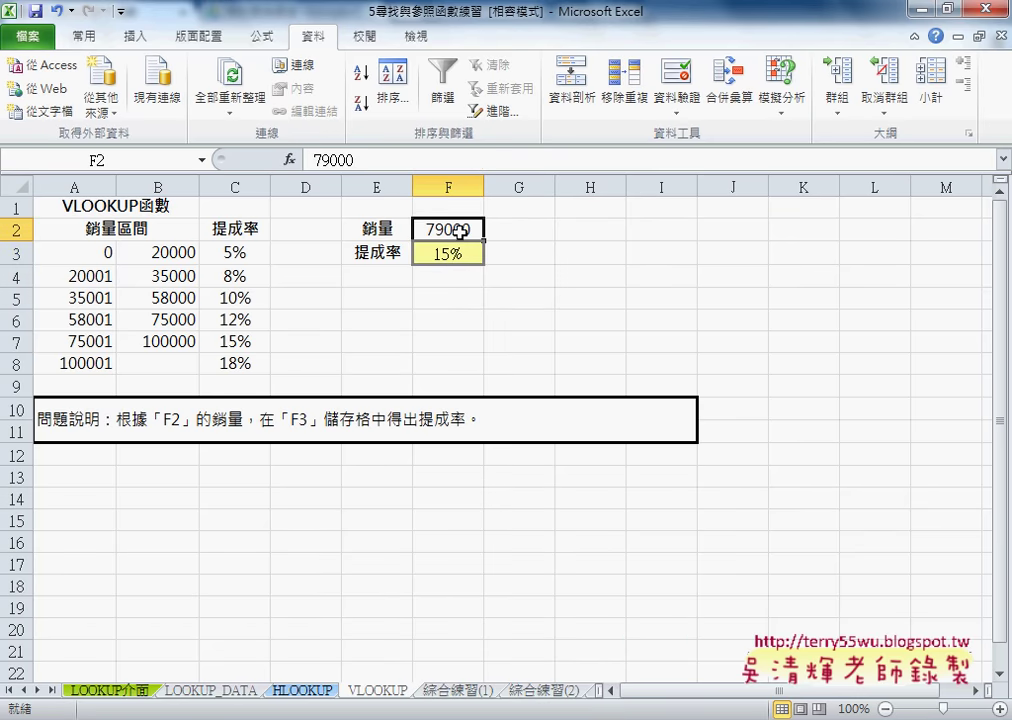
{"action": "left_click", "coordinate": [86, 342]}
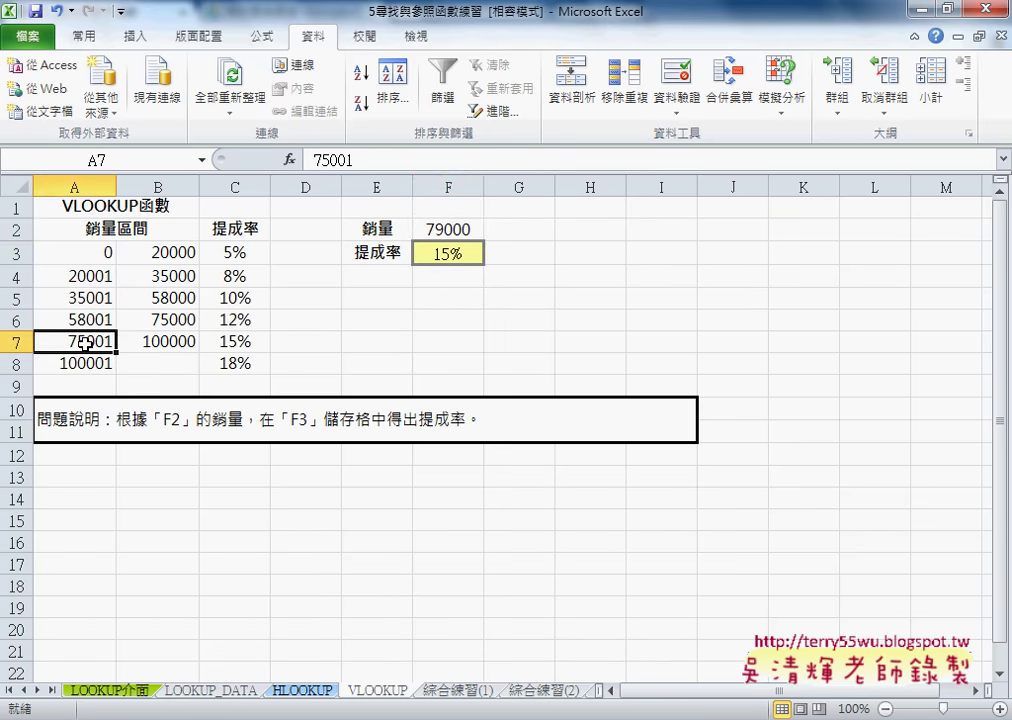
{"action": "double_click", "coordinate": [86, 342]}
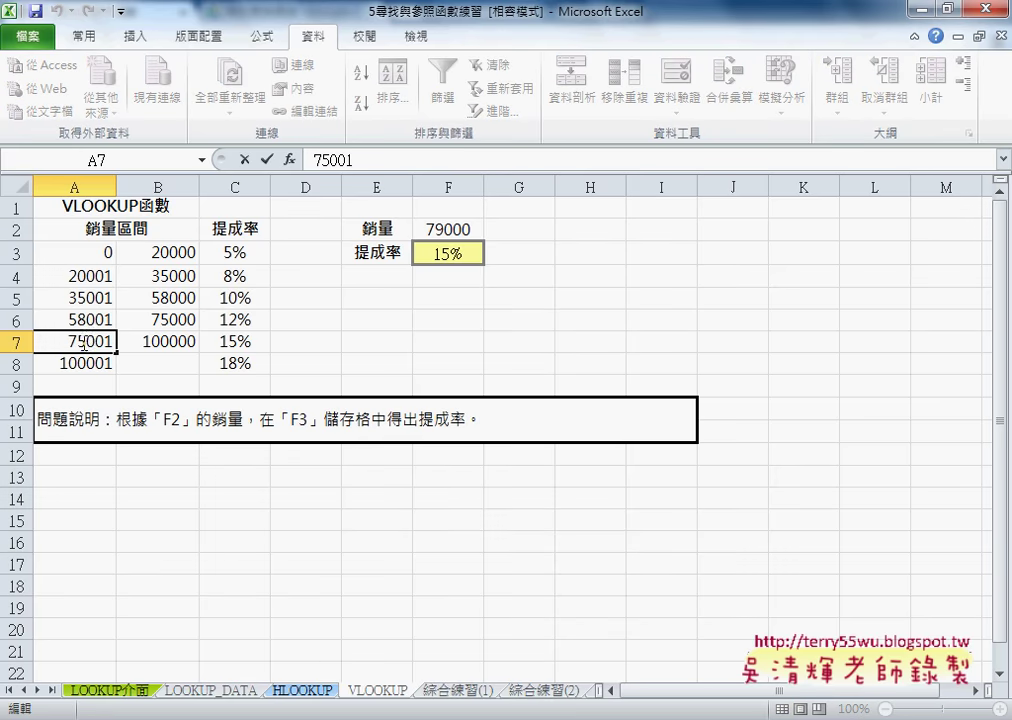
{"action": "type", "text": "9"}
{"action": "left_click", "coordinate": [141, 343]}
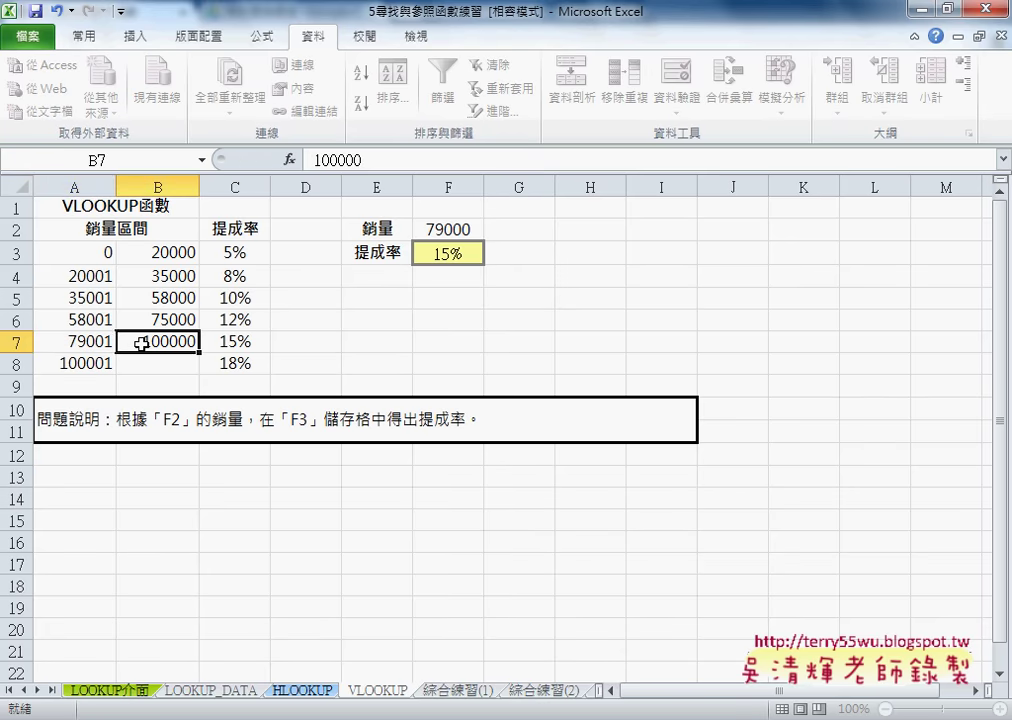
{"action": "left_click", "coordinate": [79, 343]}
{"action": "left_click", "coordinate": [234, 323]}
{"action": "left_click", "coordinate": [81, 343]}
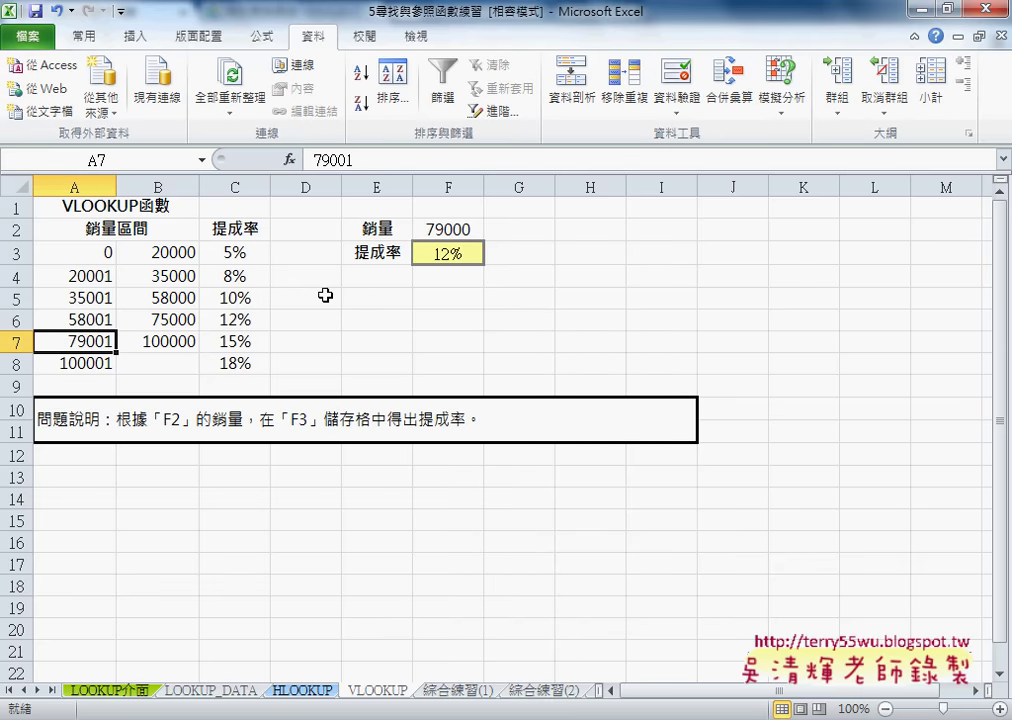
Undo the A7 test back to 75001, glance at the HLOOKUP sheet, then go to 綜合練習(1).
{"action": "key", "text": "ctrl+z"}
{"action": "left_click", "coordinate": [300, 690]}
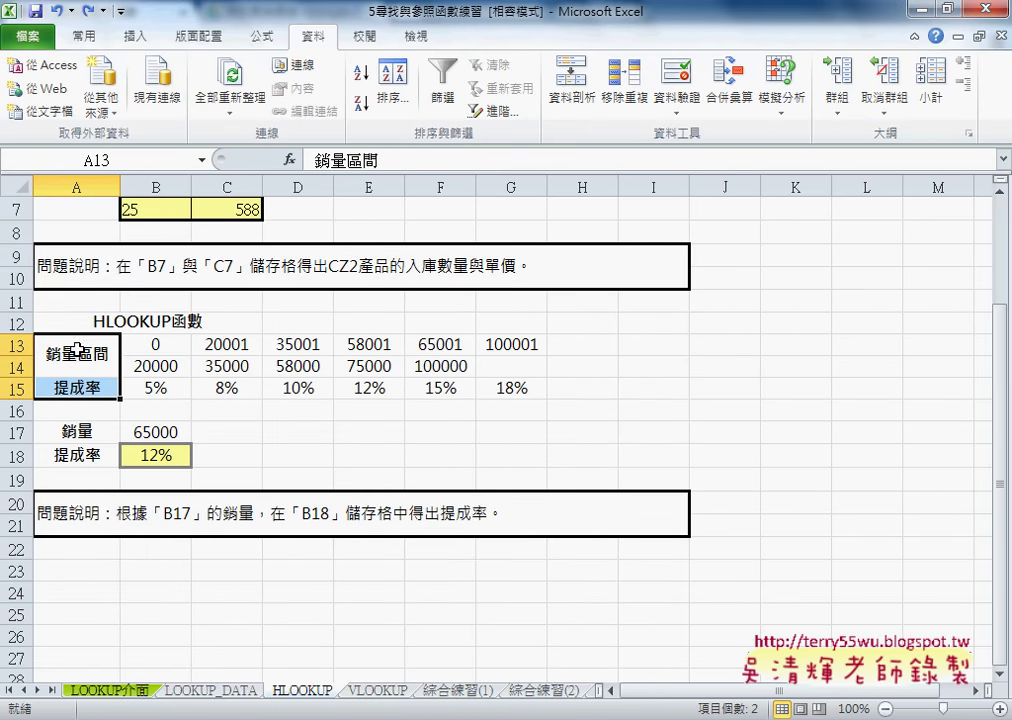
{"action": "left_click", "coordinate": [378, 690]}
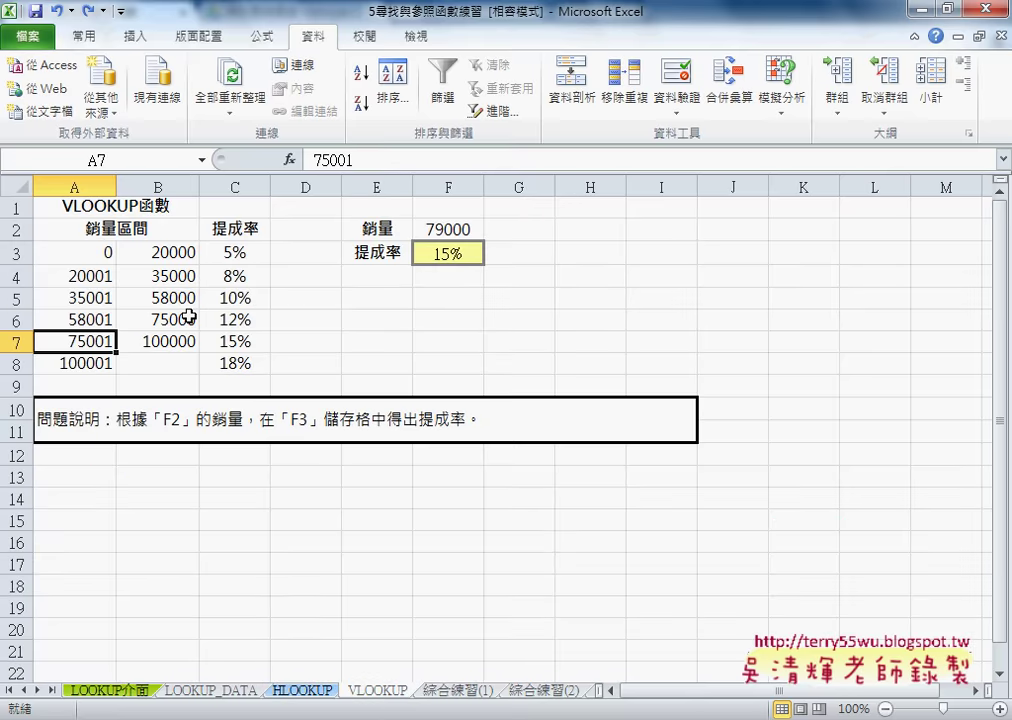
{"action": "left_click_drag", "start_coordinate": [90, 228], "coordinate": [233, 233]}
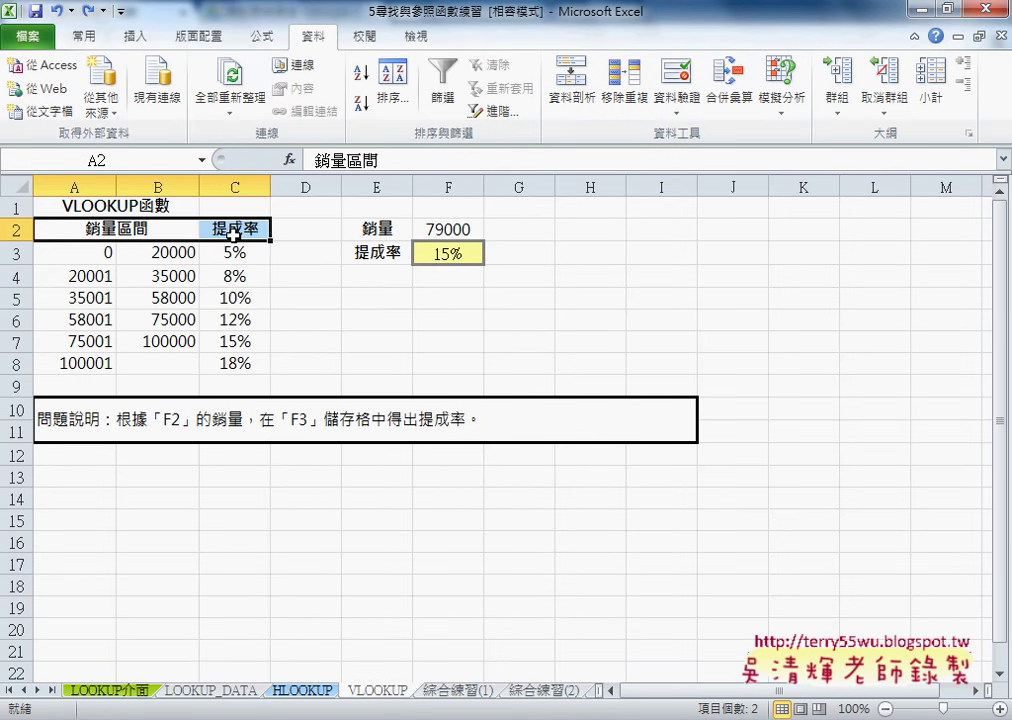
{"action": "left_click", "coordinate": [466, 692]}
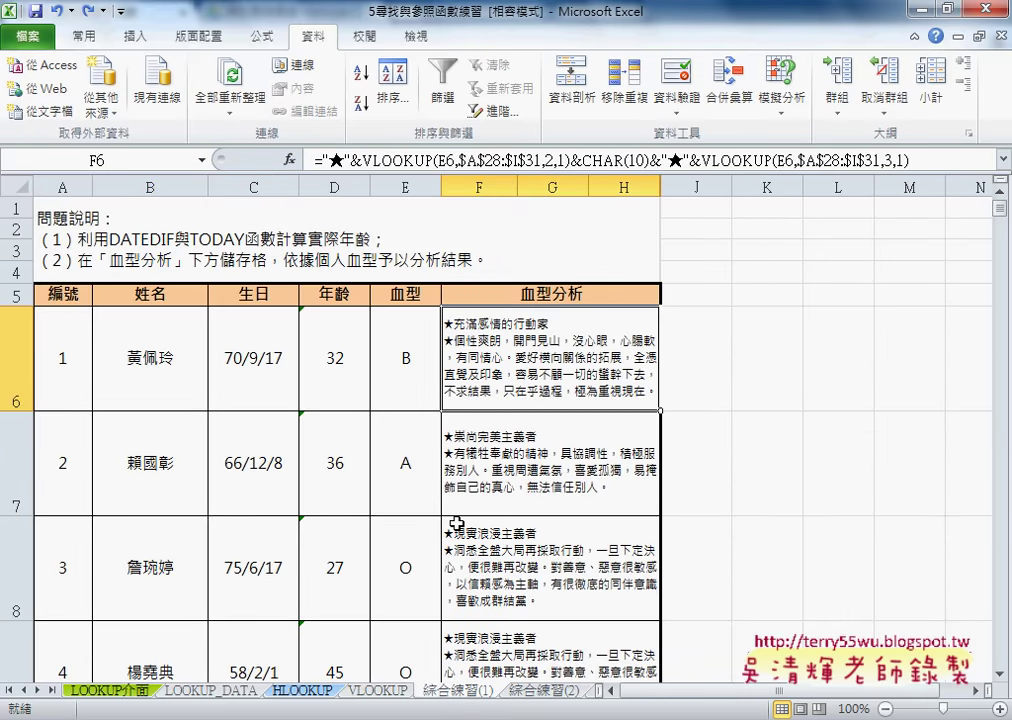
{"action": "left_click", "coordinate": [411, 375]}
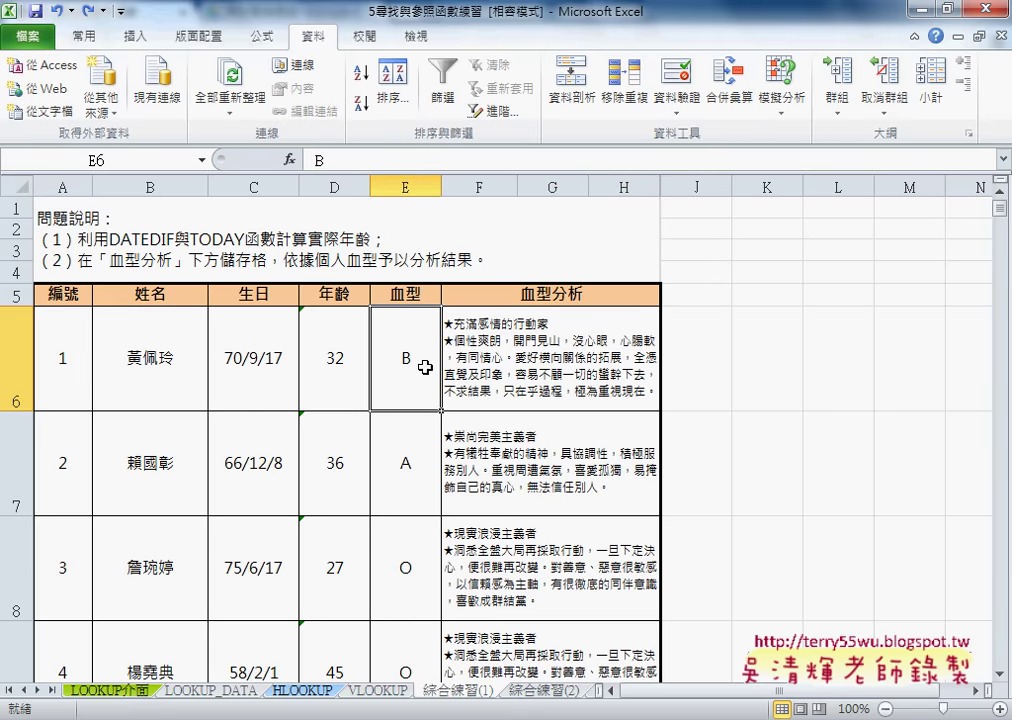
{"action": "scroll", "coordinate": [852, 389], "scroll_direction": "down", "scroll_amount": 4}
{"action": "scroll", "coordinate": [852, 389], "scroll_direction": "down", "scroll_amount": 2}
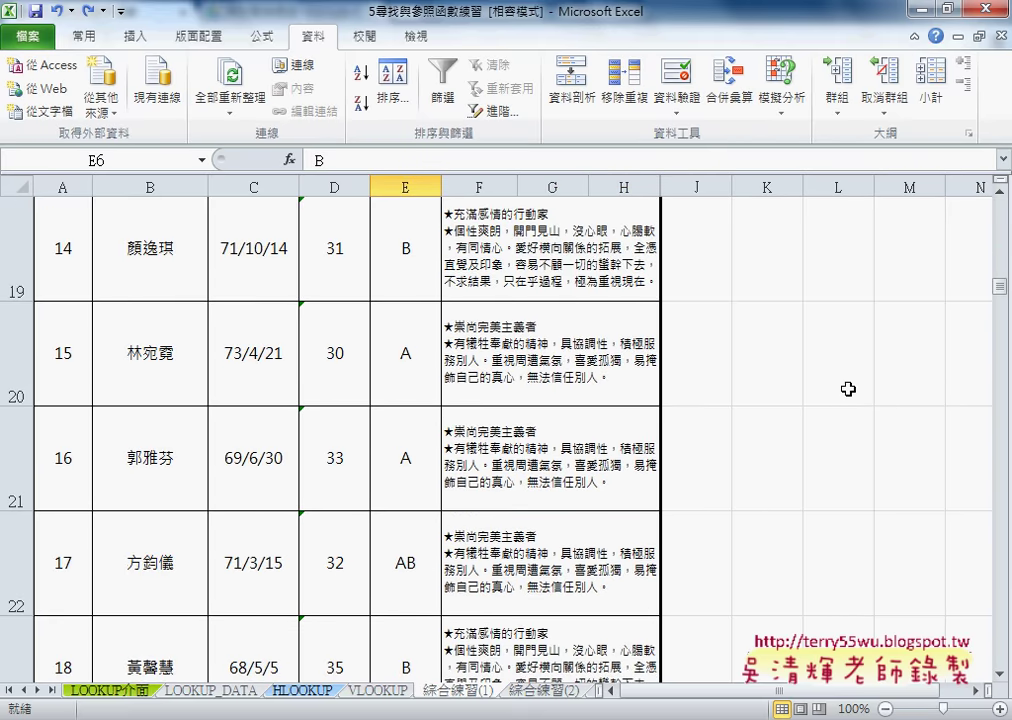
{"action": "scroll", "coordinate": [850, 390], "scroll_direction": "down", "scroll_amount": 2}
{"action": "scroll", "coordinate": [847, 391], "scroll_direction": "down", "scroll_amount": 2}
{"action": "scroll", "coordinate": [847, 391], "scroll_direction": "up", "scroll_amount": 2}
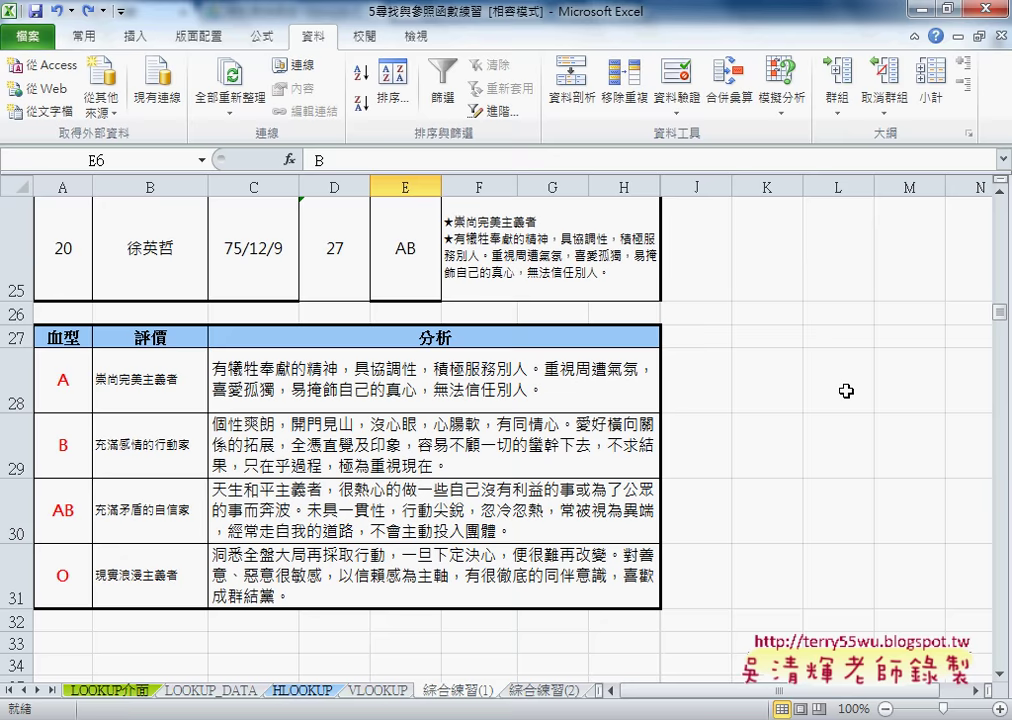
{"action": "left_click", "coordinate": [145, 339]}
{"action": "left_click", "coordinate": [418, 347]}
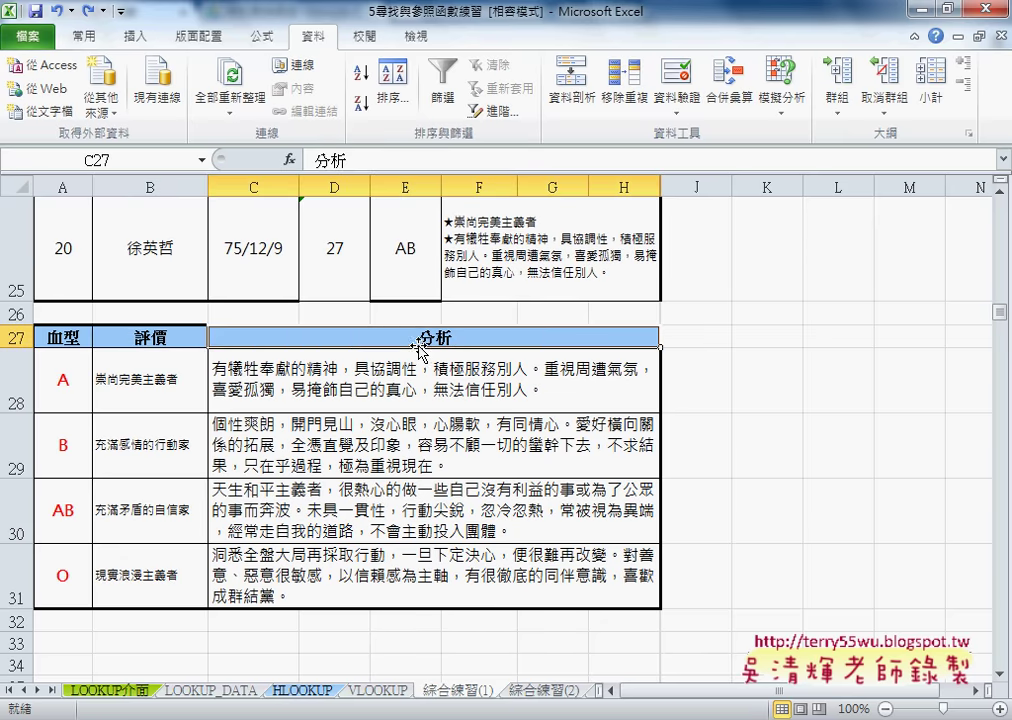
{"action": "scroll", "coordinate": [422, 405], "scroll_direction": "up", "scroll_amount": 1}
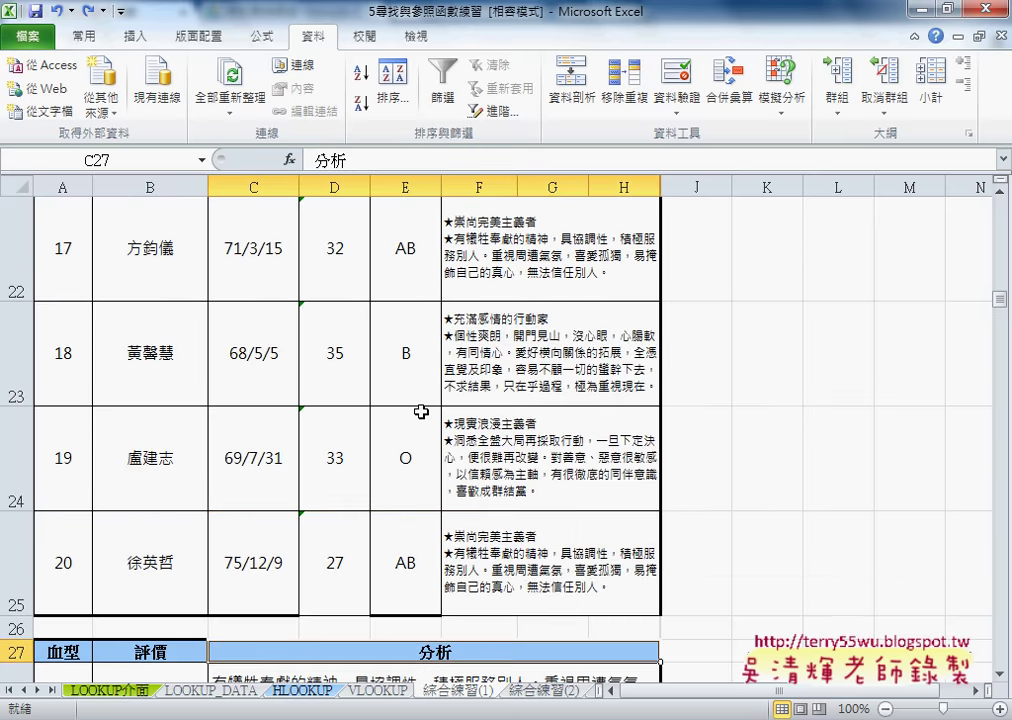
{"action": "scroll", "coordinate": [420, 413], "scroll_direction": "down", "scroll_amount": 2}
{"action": "scroll", "coordinate": [416, 413], "scroll_direction": "up", "scroll_amount": 7}
{"action": "scroll", "coordinate": [418, 410], "scroll_direction": "up", "scroll_amount": 2}
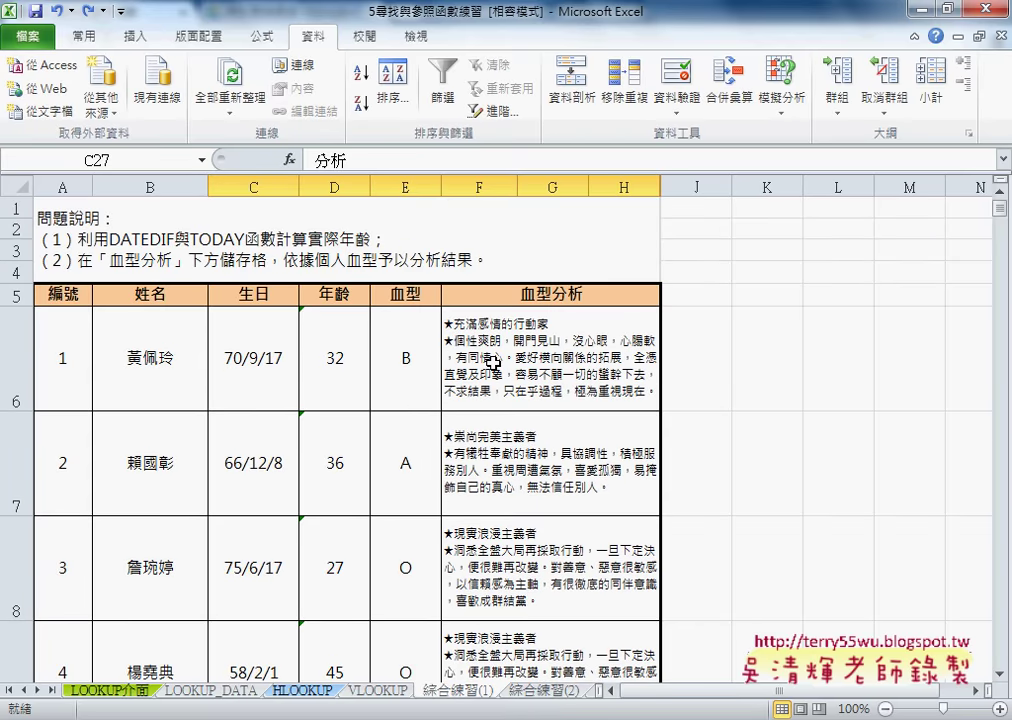
{"action": "left_click", "coordinate": [493, 363]}
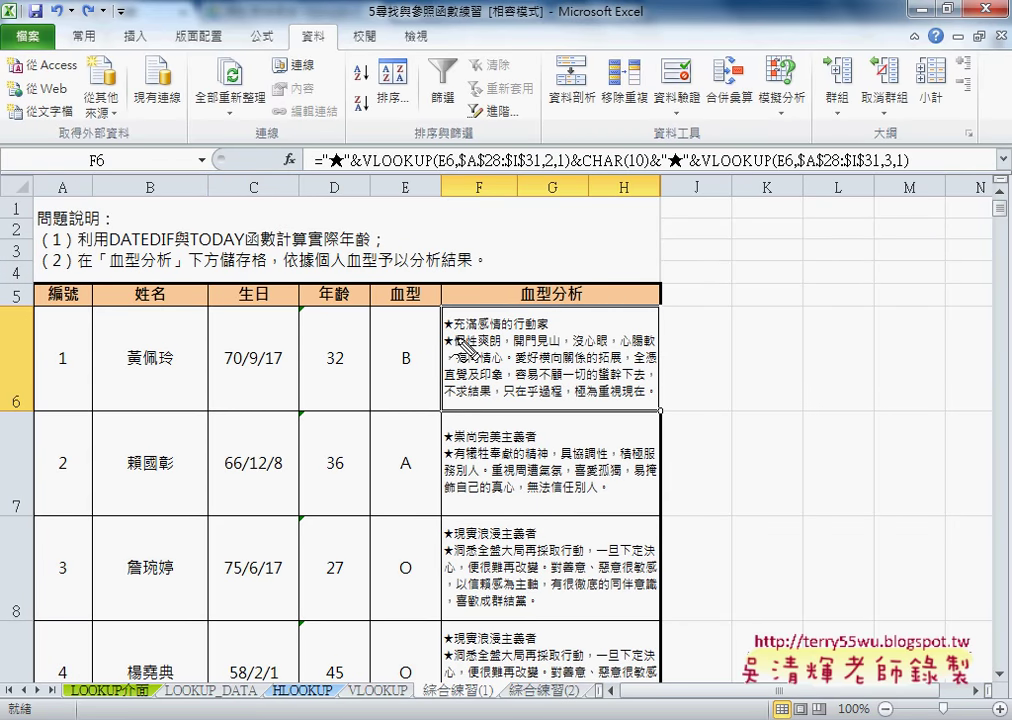
{"action": "left_click_drag", "start_coordinate": [445, 331], "coordinate": [535, 329]}
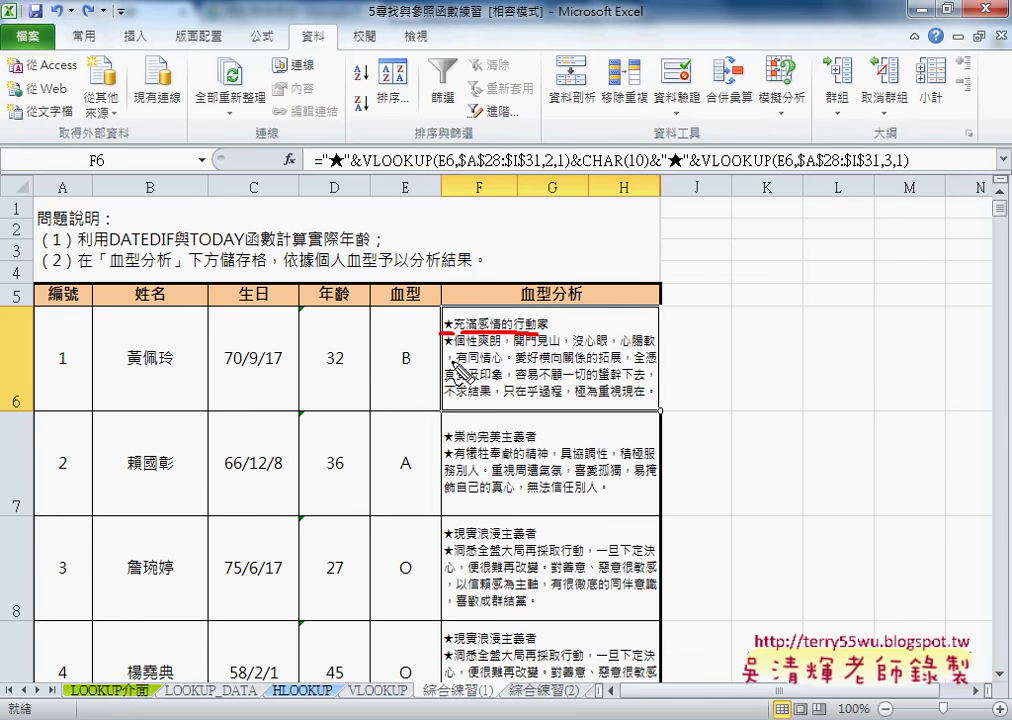
{"action": "left_click_drag", "start_coordinate": [552, 333], "coordinate": [571, 332]}
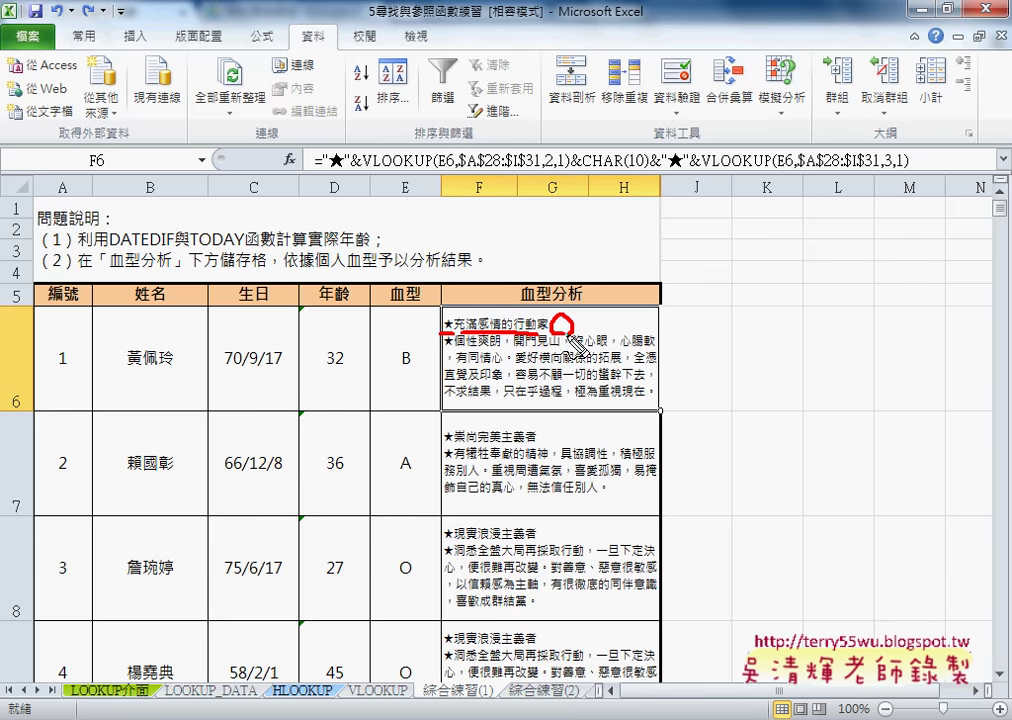
{"action": "left_click_drag", "start_coordinate": [444, 350], "coordinate": [518, 349]}
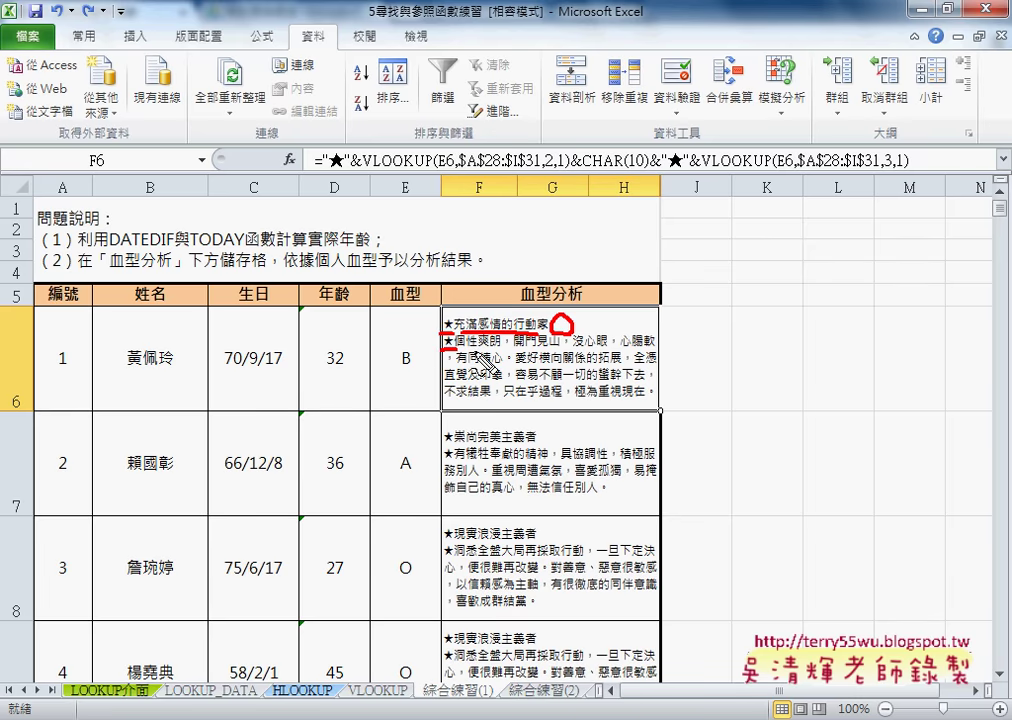
{"action": "key", "text": "Escape"}
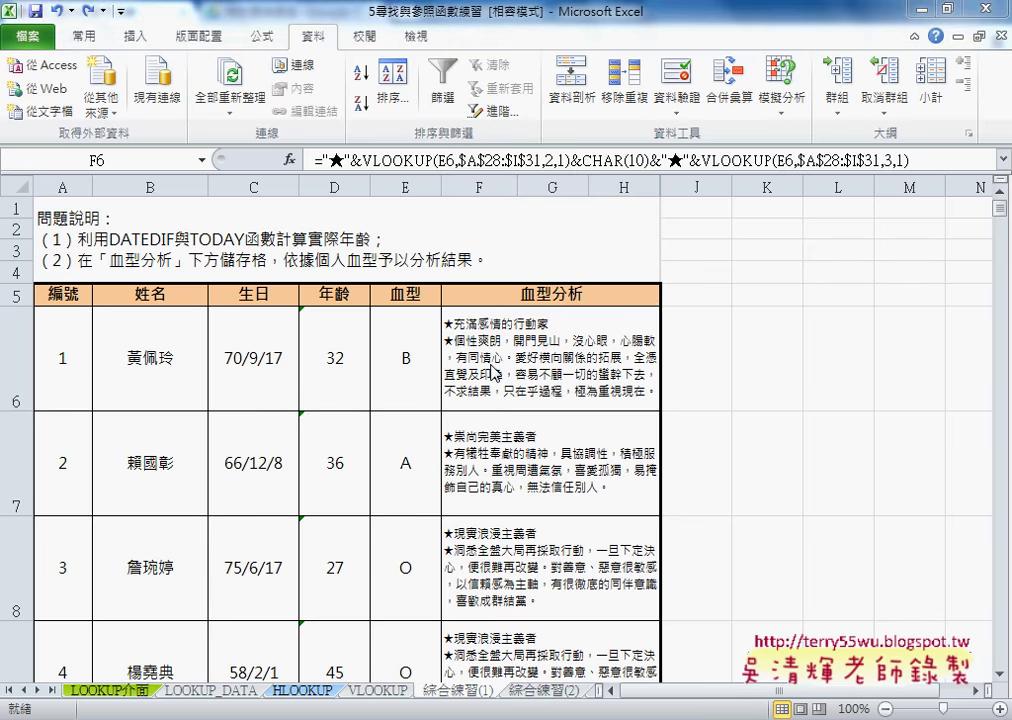
{"action": "scroll", "coordinate": [362, 530], "scroll_direction": "down", "scroll_amount": 8}
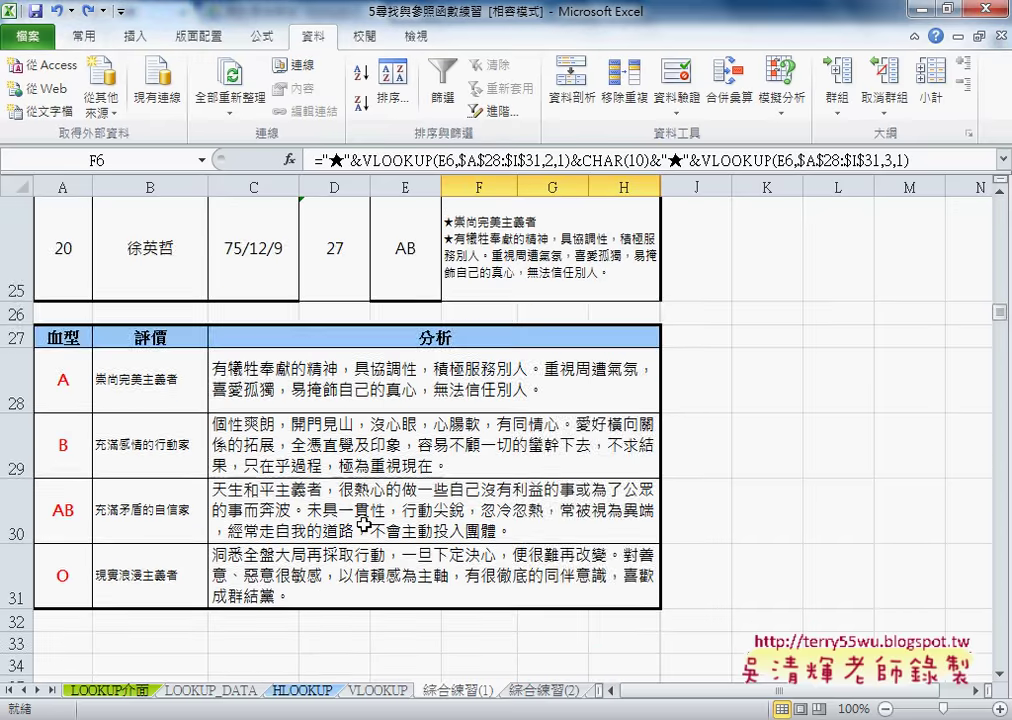
{"action": "scroll", "coordinate": [362, 530], "scroll_direction": "down", "scroll_amount": 1}
{"action": "scroll", "coordinate": [379, 389], "scroll_direction": "up", "scroll_amount": 2}
{"action": "scroll", "coordinate": [379, 389], "scroll_direction": "down", "scroll_amount": 1}
{"action": "left_click", "coordinate": [163, 338]}
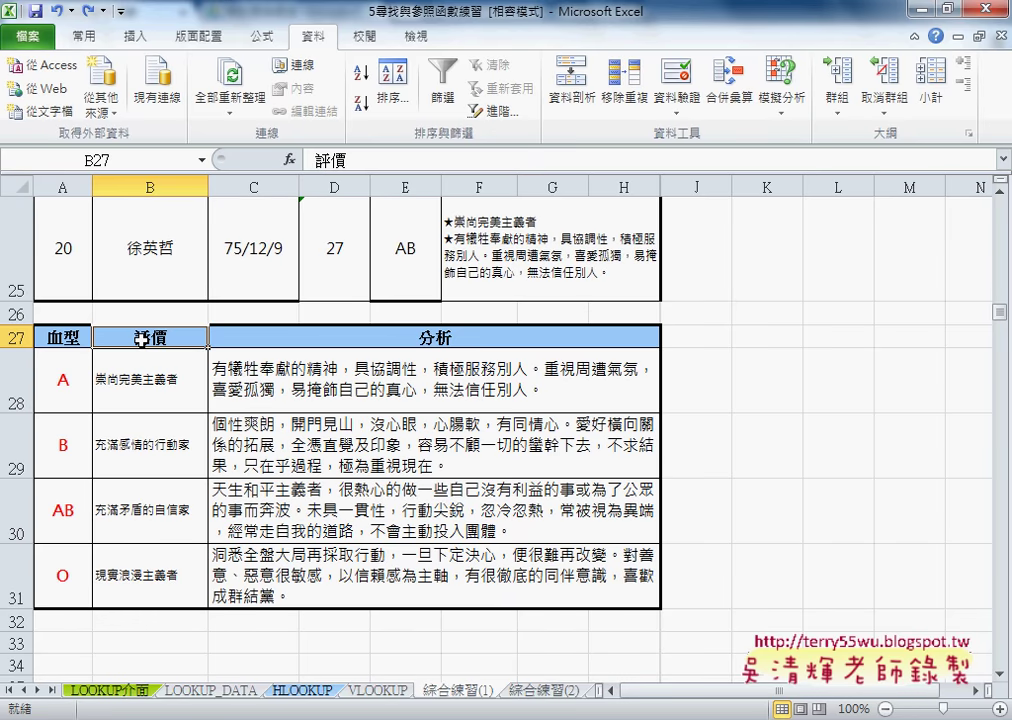
{"action": "left_click", "coordinate": [402, 337]}
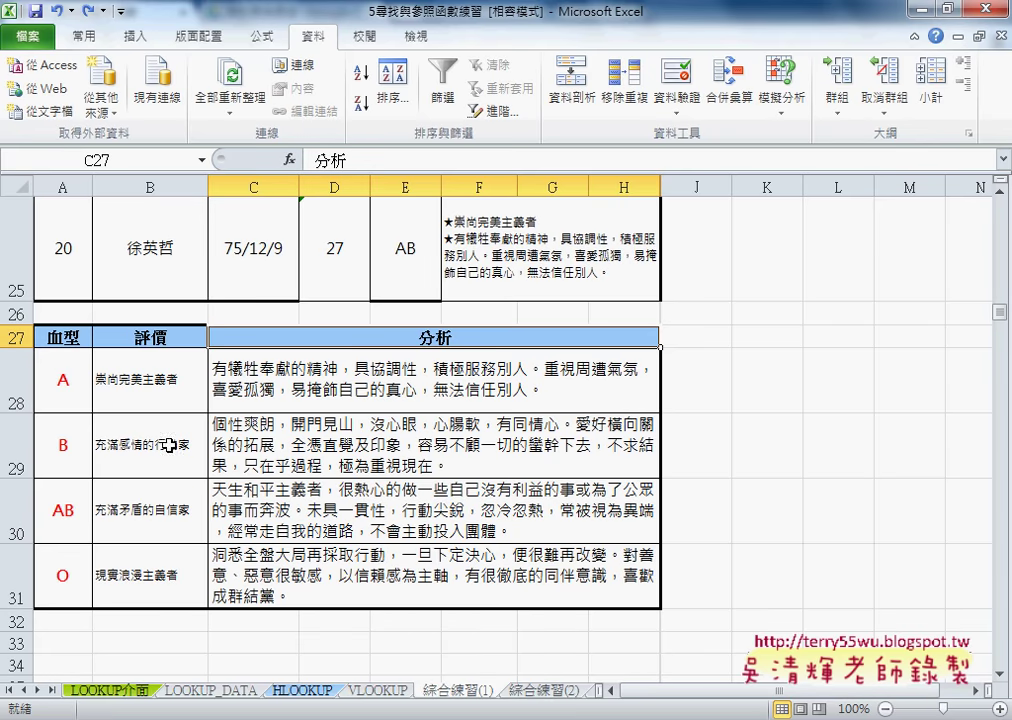
{"action": "left_click", "coordinate": [61, 451]}
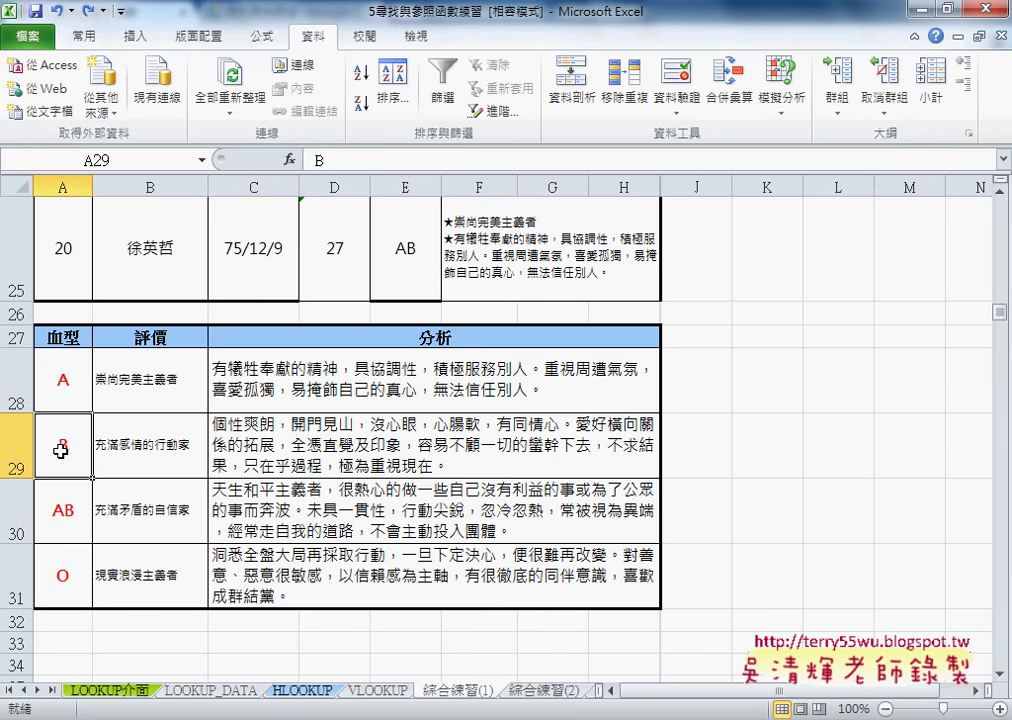
{"action": "left_click", "coordinate": [148, 447]}
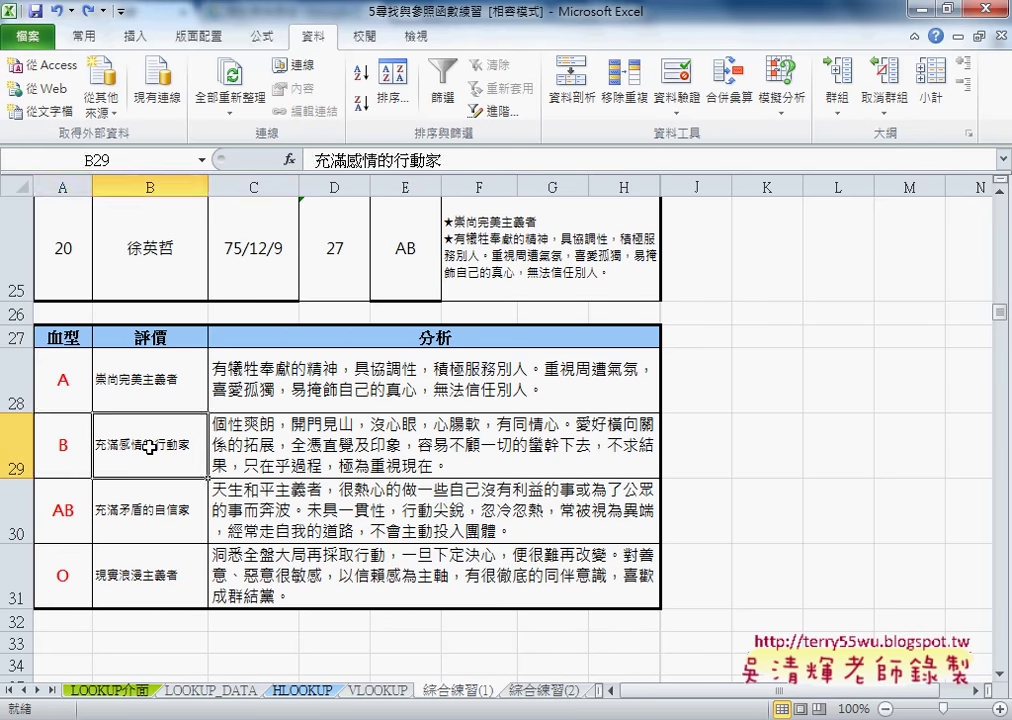
{"action": "left_click", "coordinate": [337, 449]}
{"action": "scroll", "coordinate": [337, 452], "scroll_direction": "up", "scroll_amount": 3}
{"action": "scroll", "coordinate": [337, 452], "scroll_direction": "up", "scroll_amount": 3}
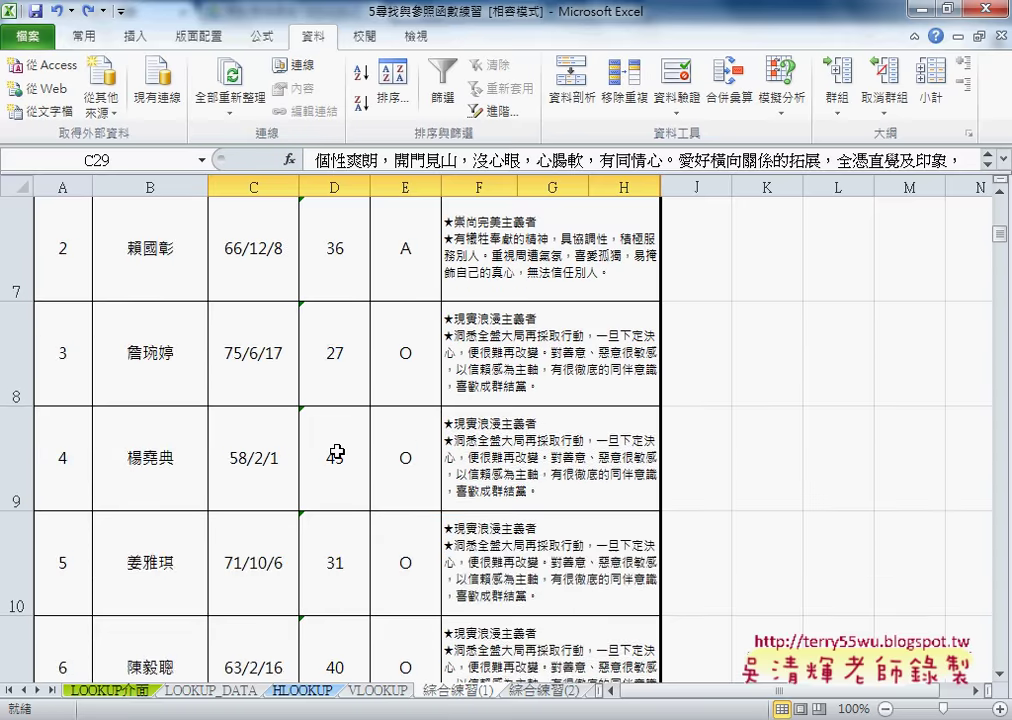
{"action": "scroll", "coordinate": [334, 388], "scroll_direction": "up", "scroll_amount": 2}
{"action": "left_click", "coordinate": [483, 376]}
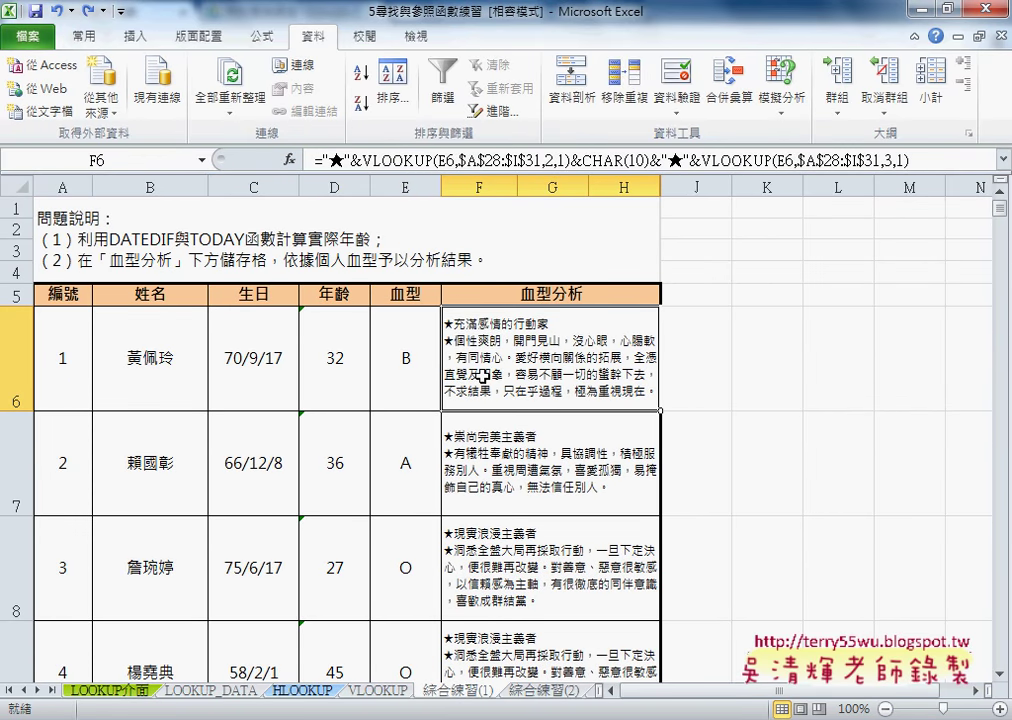
{"action": "left_click", "coordinate": [683, 461]}
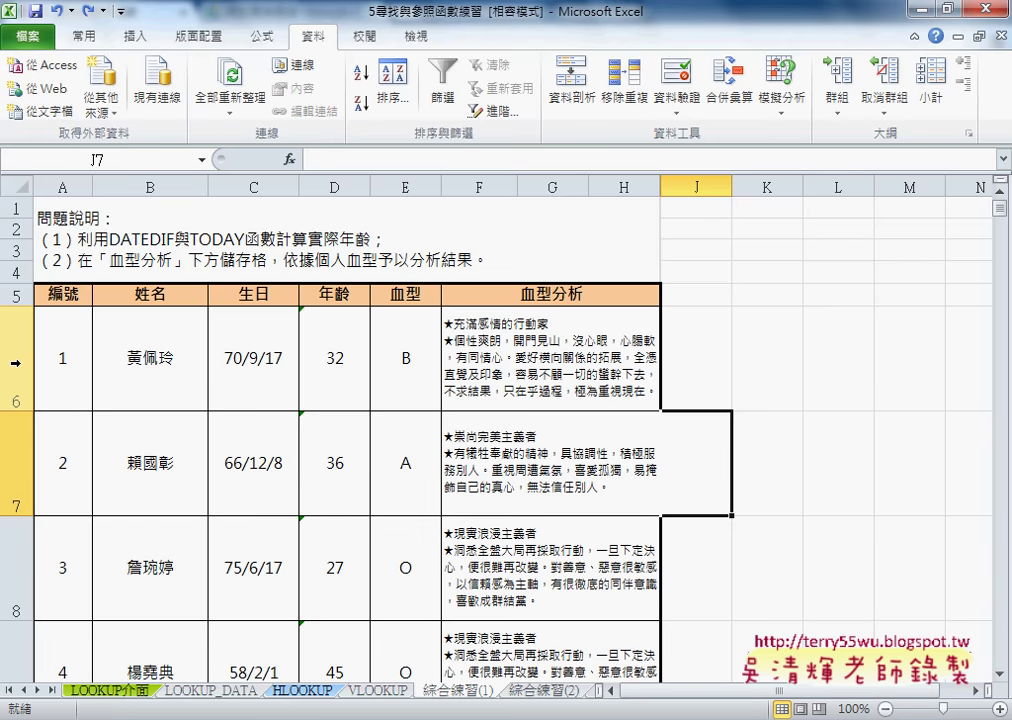
{"action": "mouse_move", "coordinate": [15, 363]}
{"action": "left_mouse_down"}
{"action": "mouse_move", "coordinate": [18, 508]}
{"action": "mouse_move", "coordinate": [24, 474]}
{"action": "left_mouse_up"}
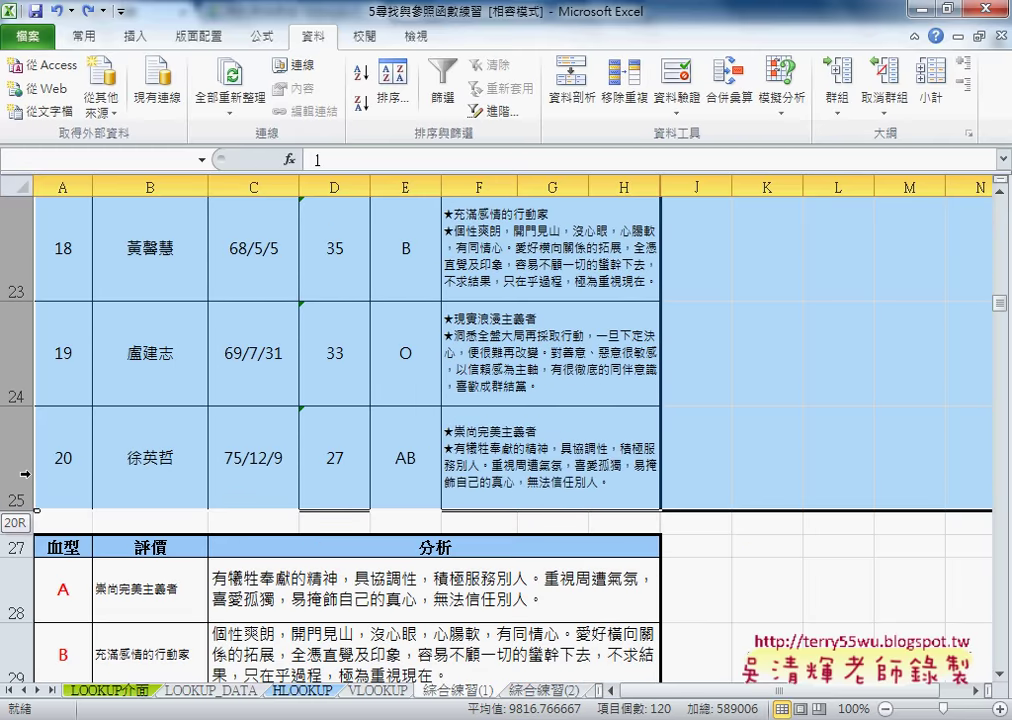
Set the row height of rows 6–25 to 80.
{"action": "right_click", "coordinate": [95, 357]}
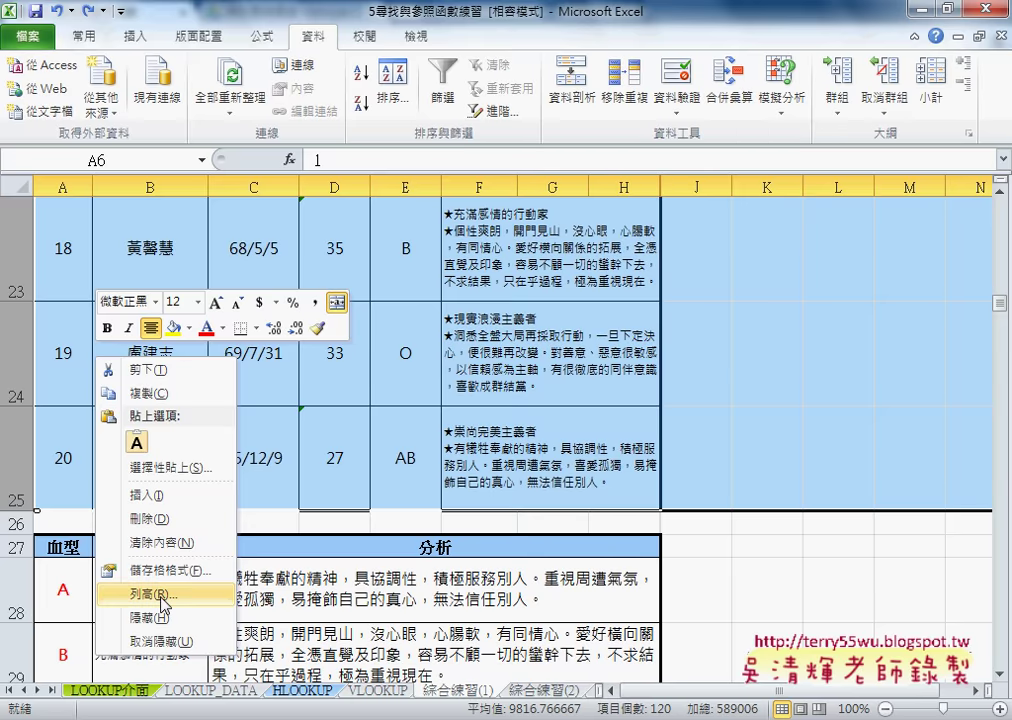
{"action": "left_click", "coordinate": [148, 594]}
{"action": "left_click_drag", "start_coordinate": [163, 552], "coordinate": [495, 295]}
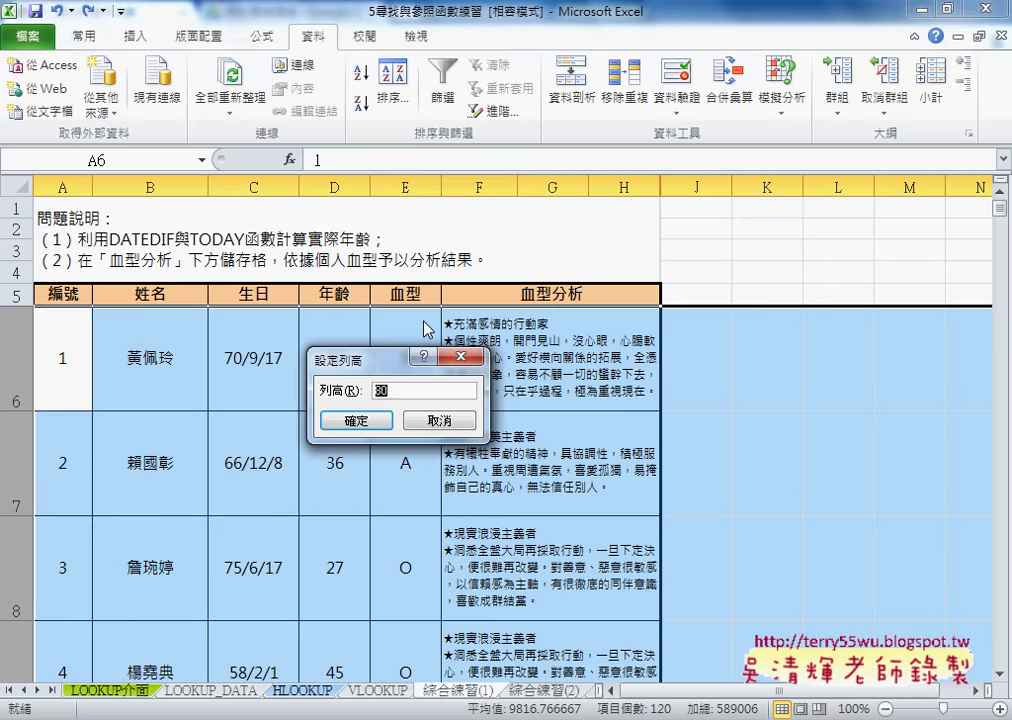
{"action": "type", "text": "80"}
{"action": "double_click", "coordinate": [498, 324]}
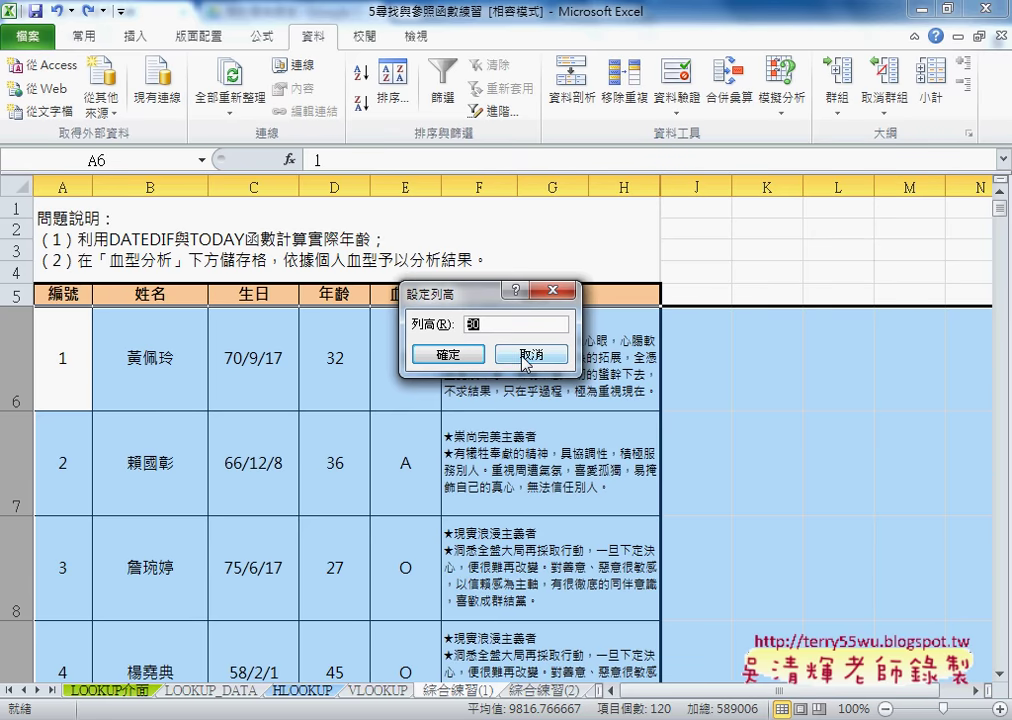
{"action": "left_click", "coordinate": [452, 355]}
Set the blood-type analysis cells F6:H25 to font size 9.
{"action": "left_click_drag", "start_coordinate": [521, 340], "coordinate": [660, 511]}
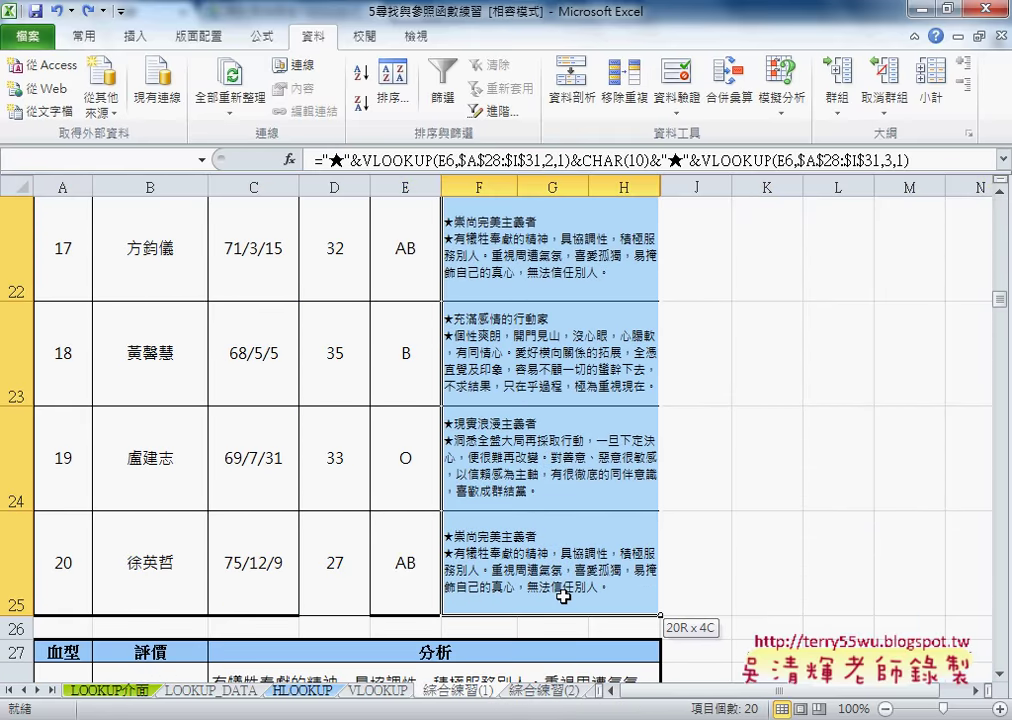
{"action": "left_click_drag", "start_coordinate": [660, 511], "coordinate": [623, 531]}
{"action": "left_click", "coordinate": [84, 36]}
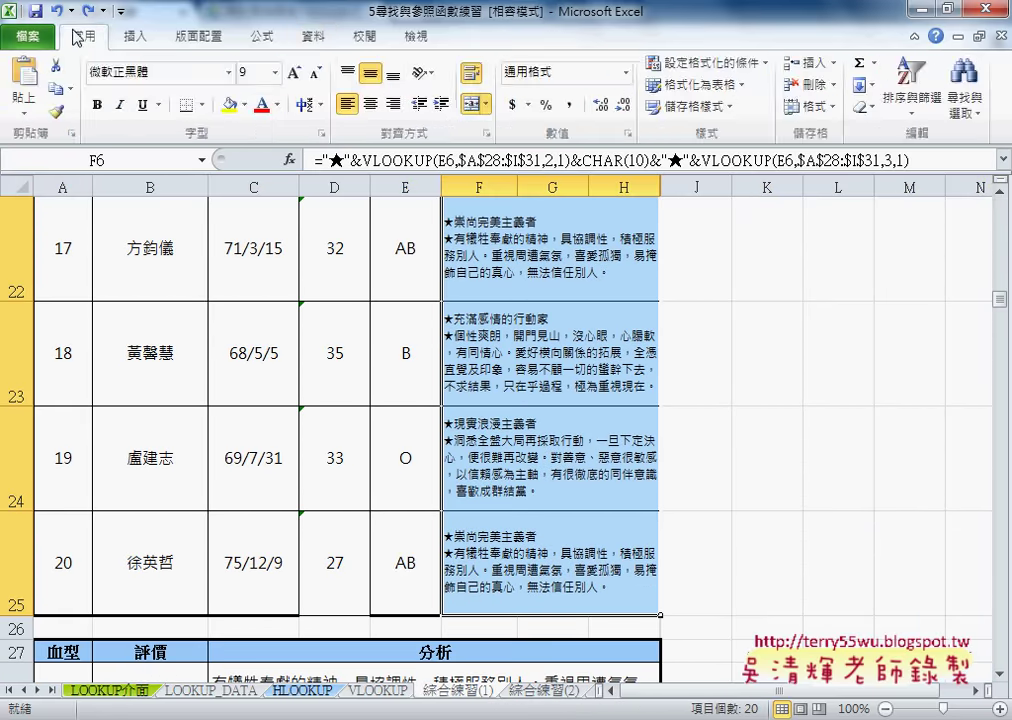
{"action": "left_click", "coordinate": [276, 74]}
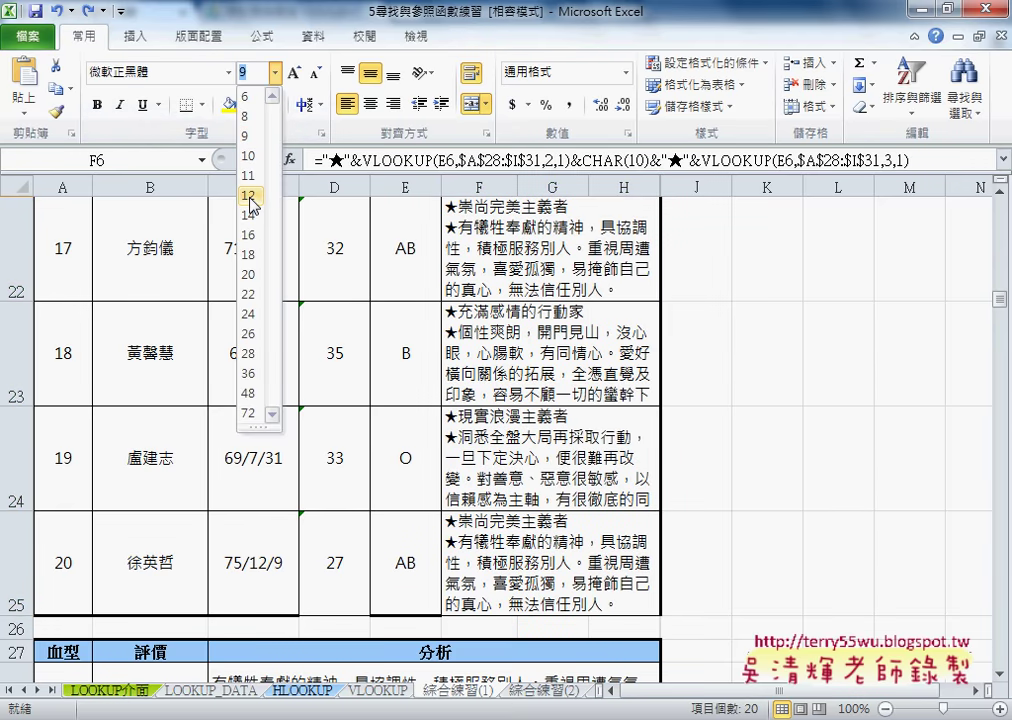
{"action": "left_click", "coordinate": [250, 135]}
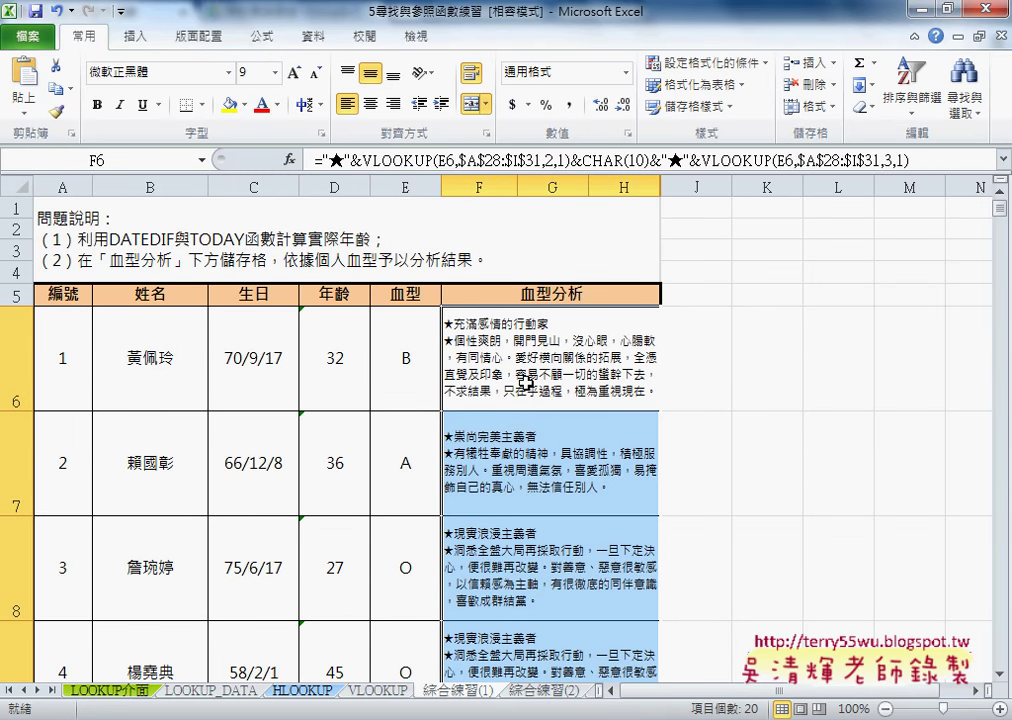
{"action": "left_click", "coordinate": [706, 399]}
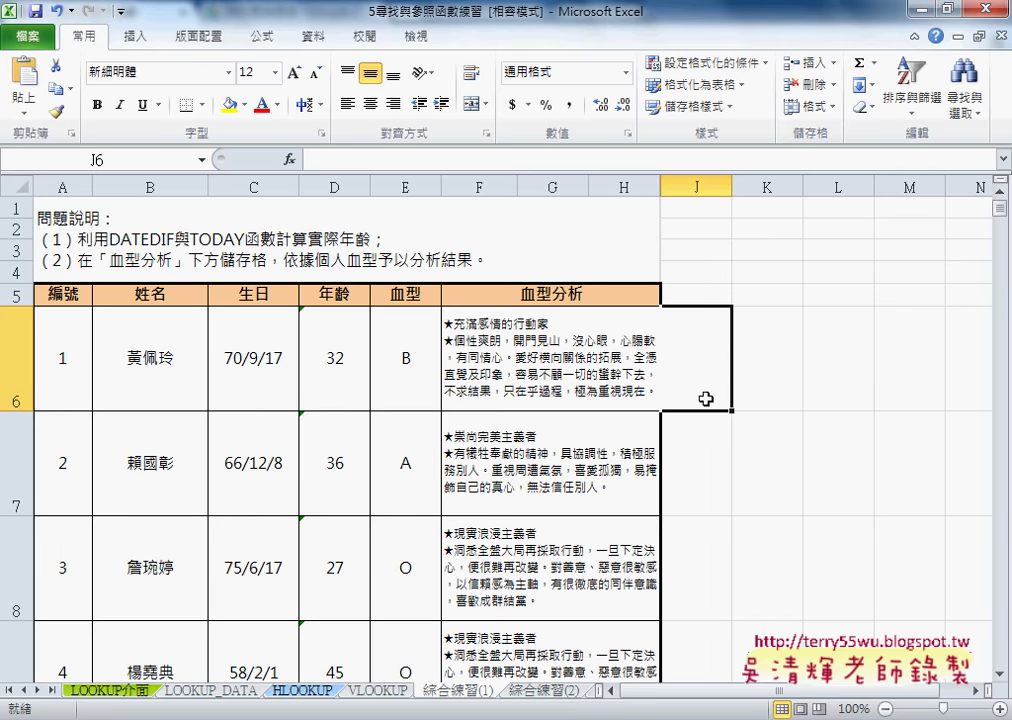